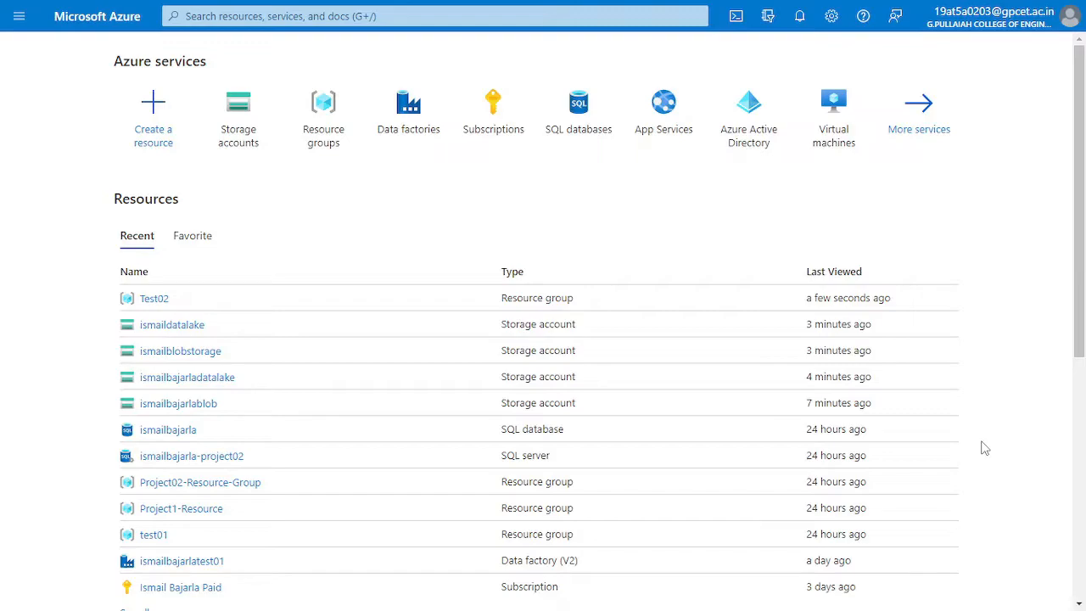
Examine the contents of Sample File.txt in the blob-container of the ismailblobstorage account, within the Test02 resource group.
{"action": "left_click", "coordinate": [151, 300]}
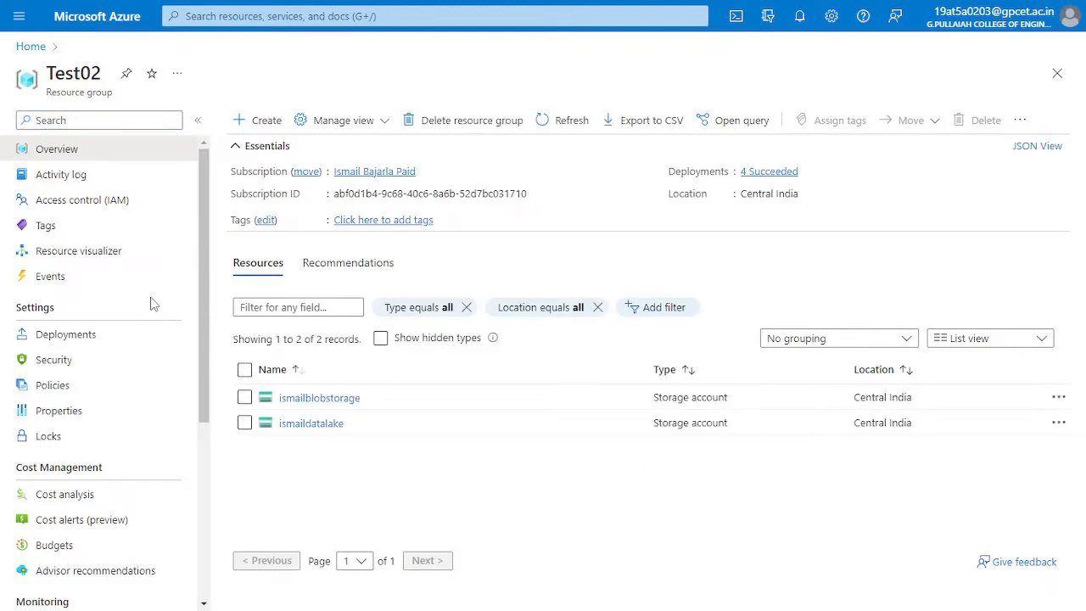
{"action": "left_click", "coordinate": [315, 399]}
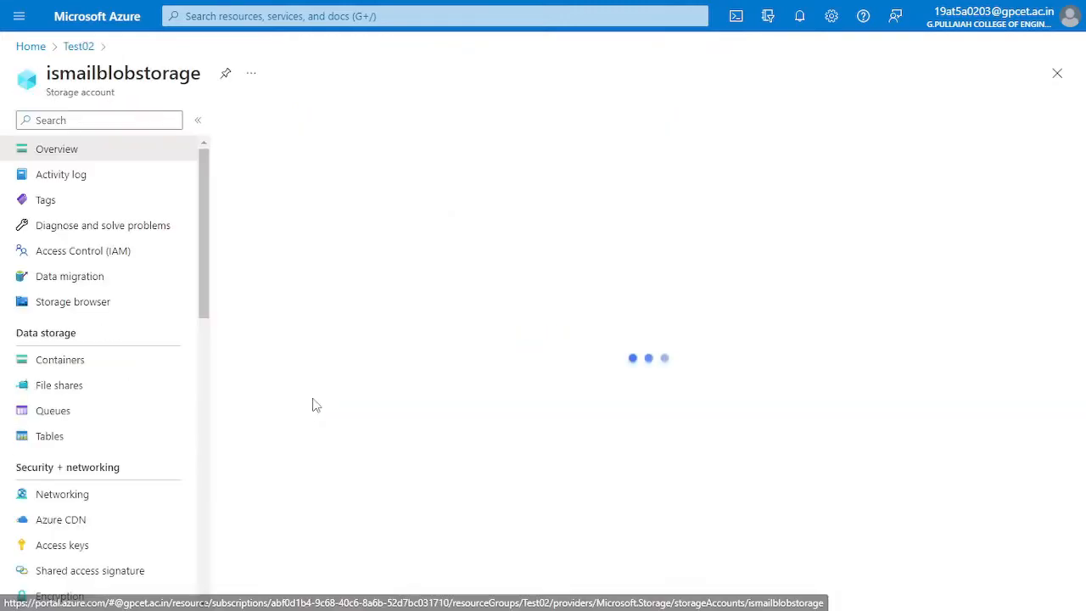
{"action": "left_click", "coordinate": [92, 386]}
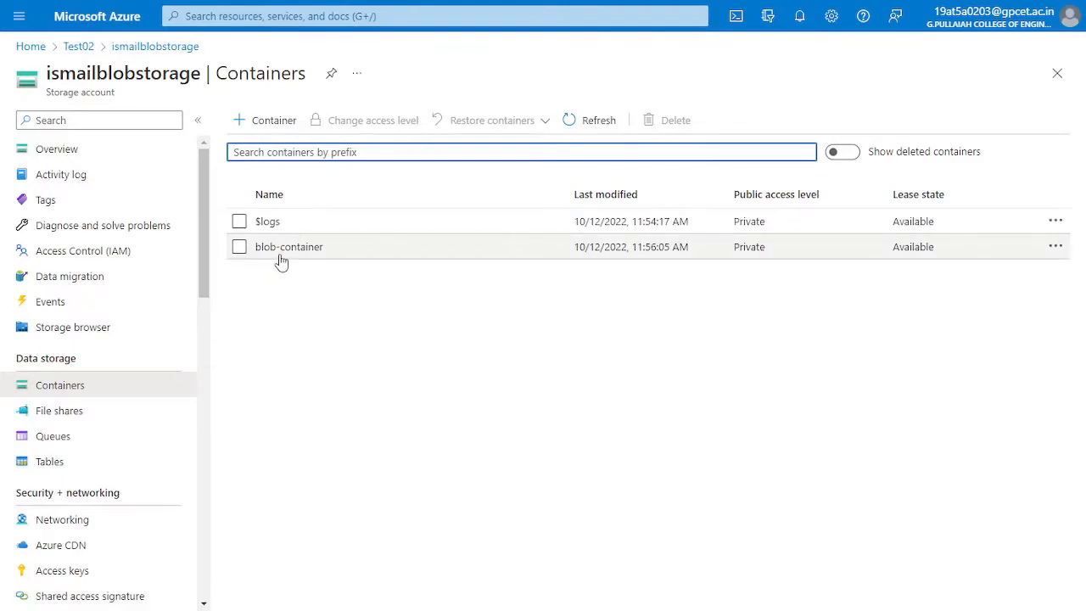
{"action": "left_click", "coordinate": [280, 253]}
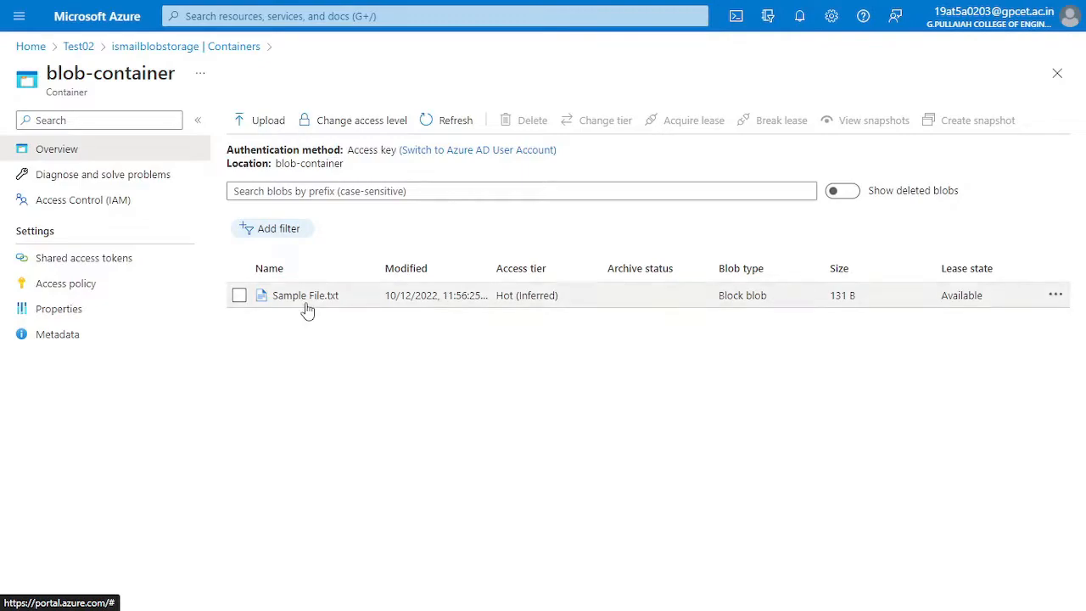
{"action": "left_click", "coordinate": [304, 297]}
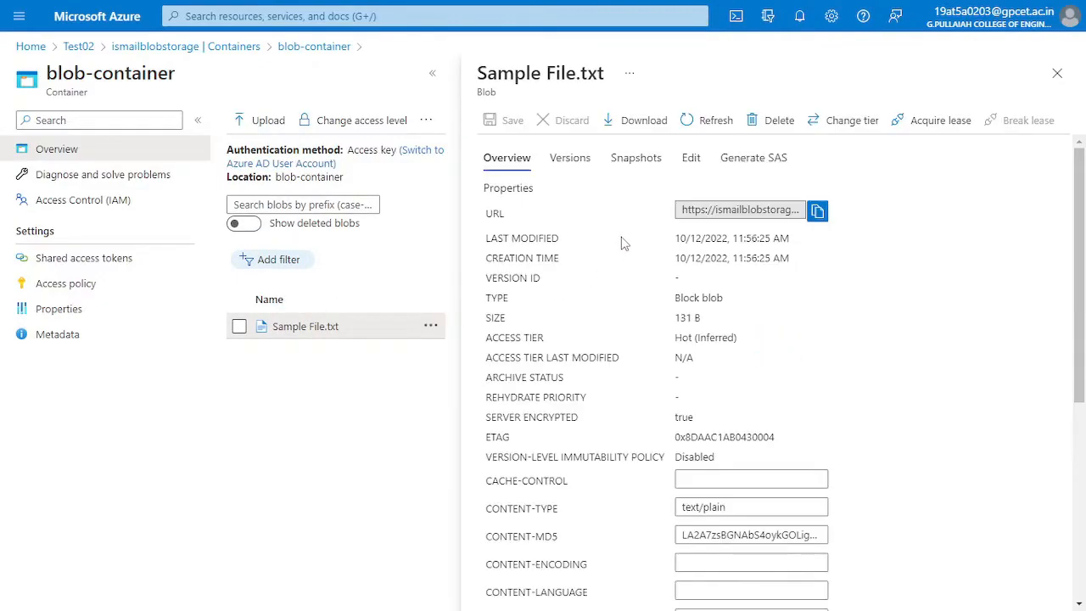
{"action": "left_click", "coordinate": [692, 159]}
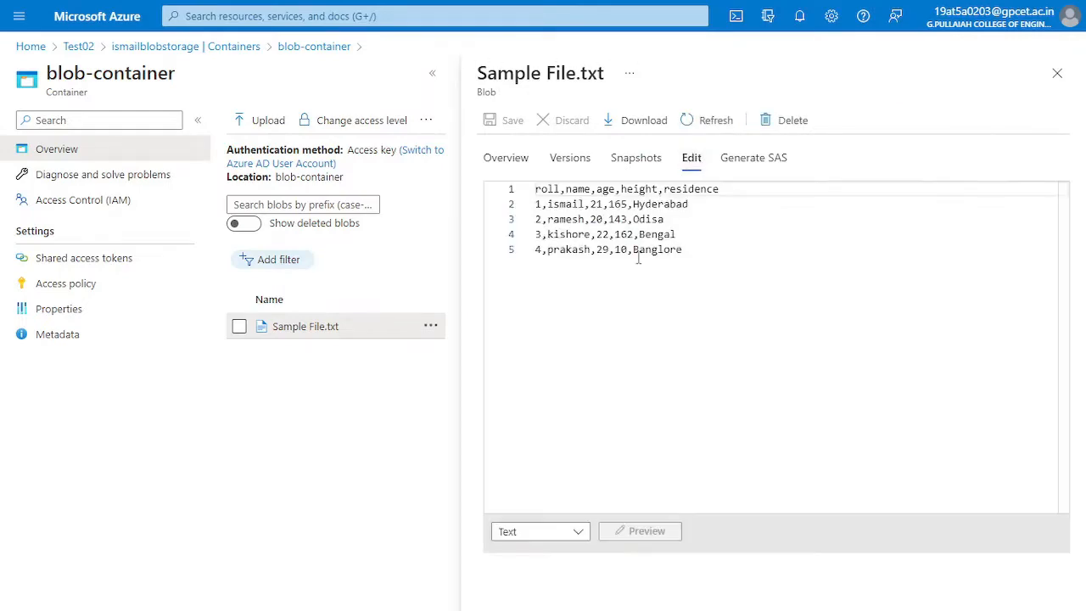
{"action": "left_click_drag", "start_coordinate": [694, 270], "coordinate": [536, 189]}
{"action": "left_click", "coordinate": [536, 250]}
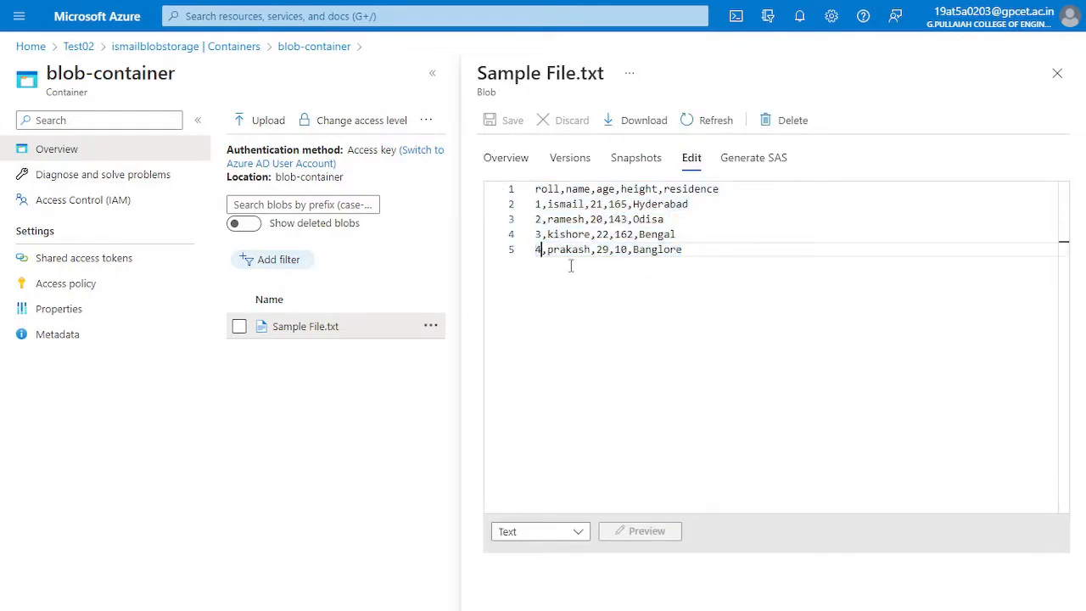
{"action": "left_click", "coordinate": [1056, 74]}
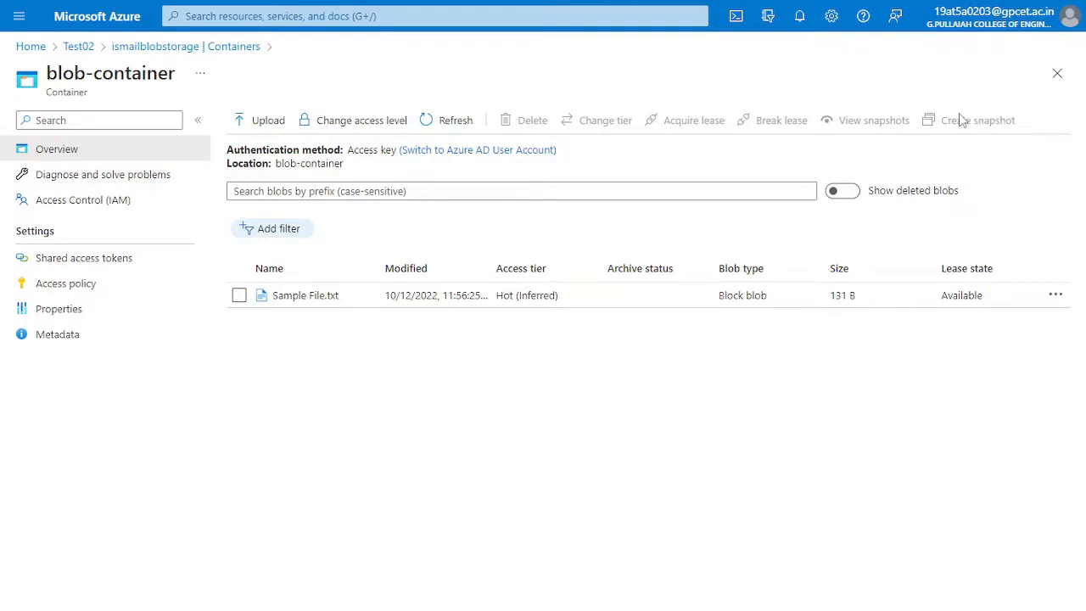
Check the hierarchical namespace setting of the ismaildatalake account in Test02 and inspect the contents of its datalake-container.
{"action": "left_click", "coordinate": [77, 47]}
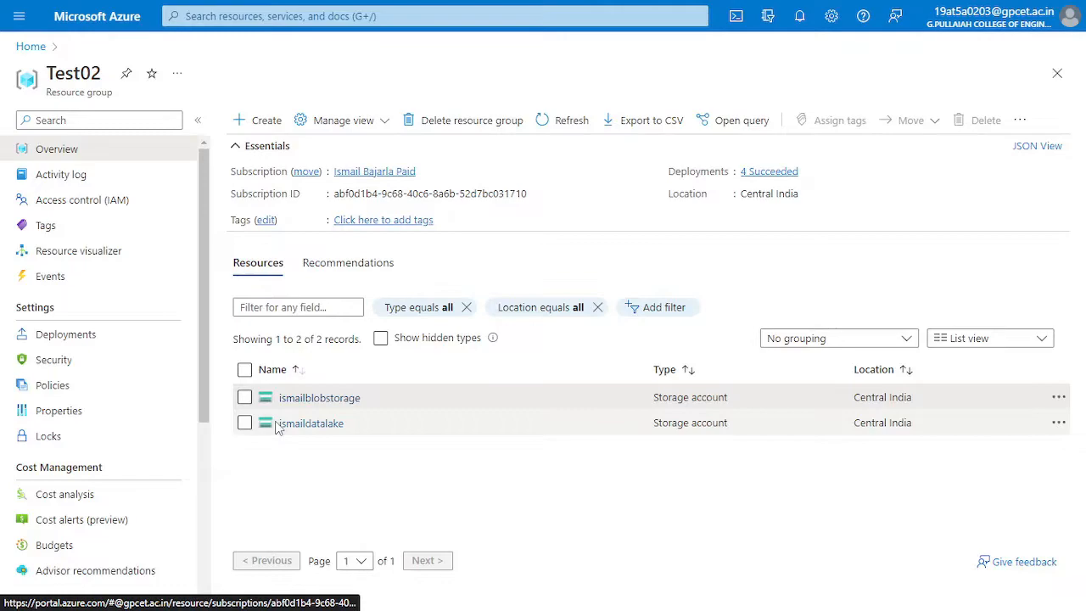
{"action": "left_click", "coordinate": [294, 424]}
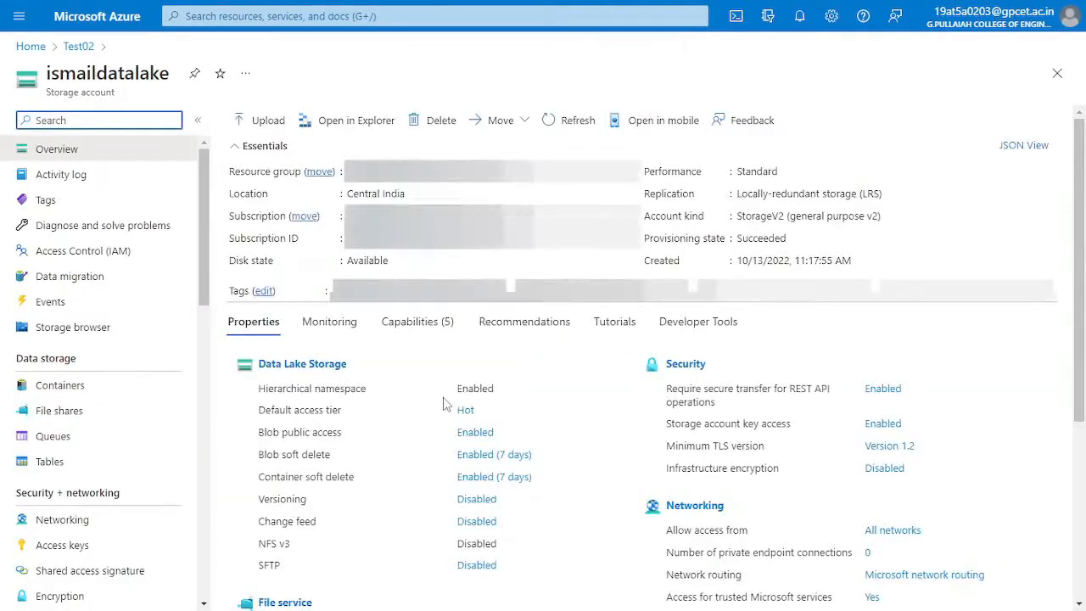
{"action": "triple_click", "coordinate": [504, 391]}
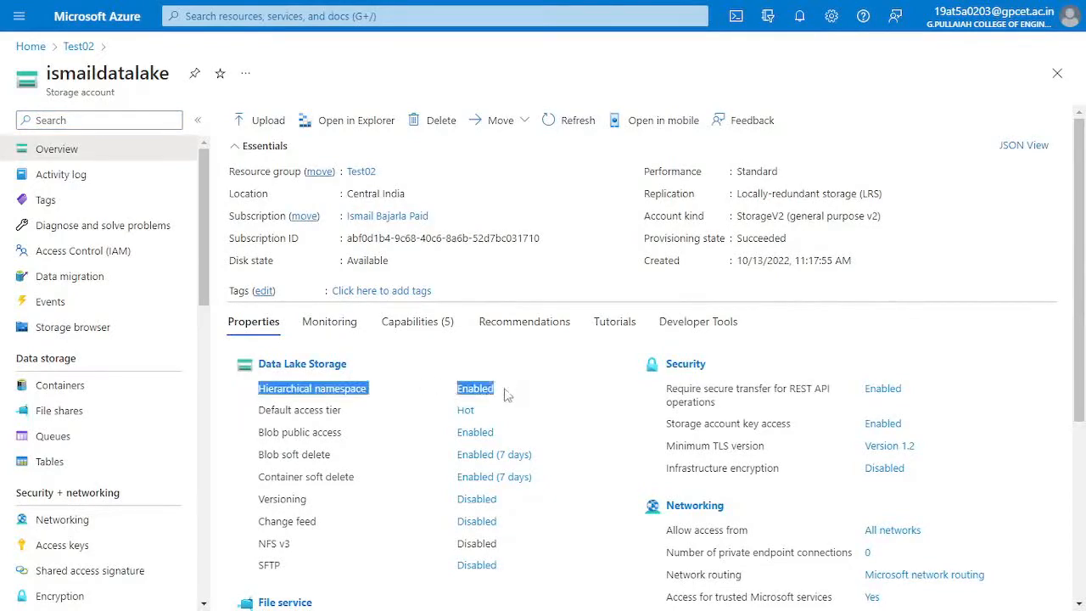
{"action": "left_click", "coordinate": [503, 395]}
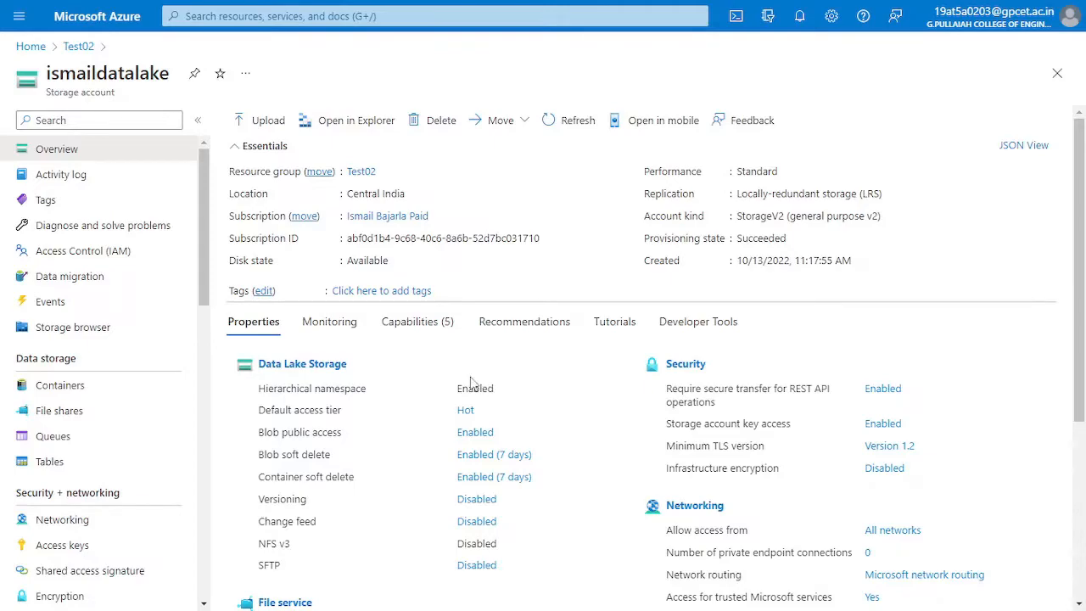
{"action": "left_click", "coordinate": [85, 382]}
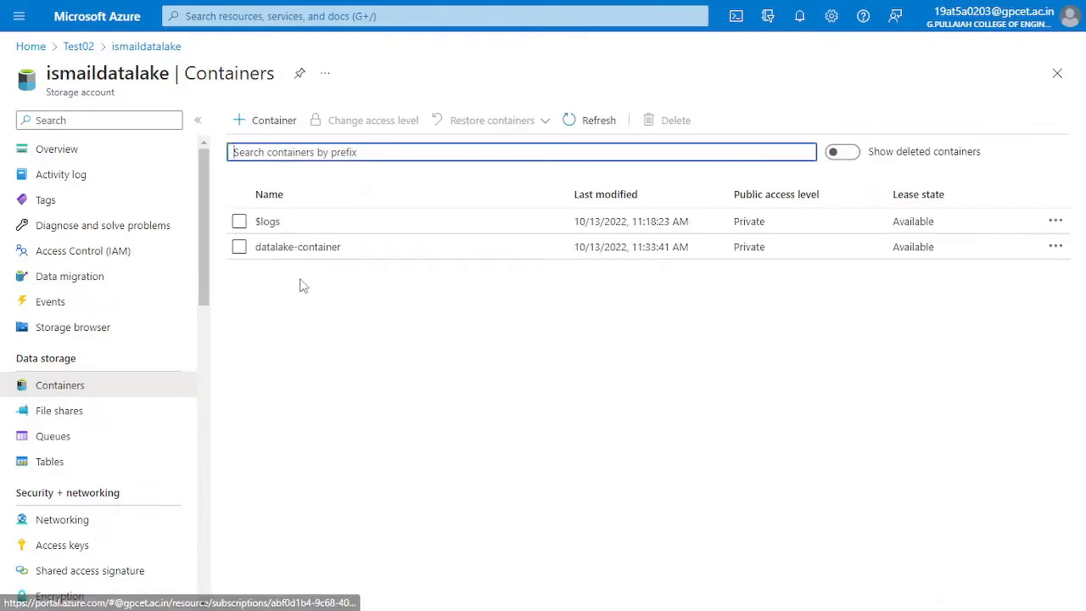
{"action": "left_click", "coordinate": [371, 250]}
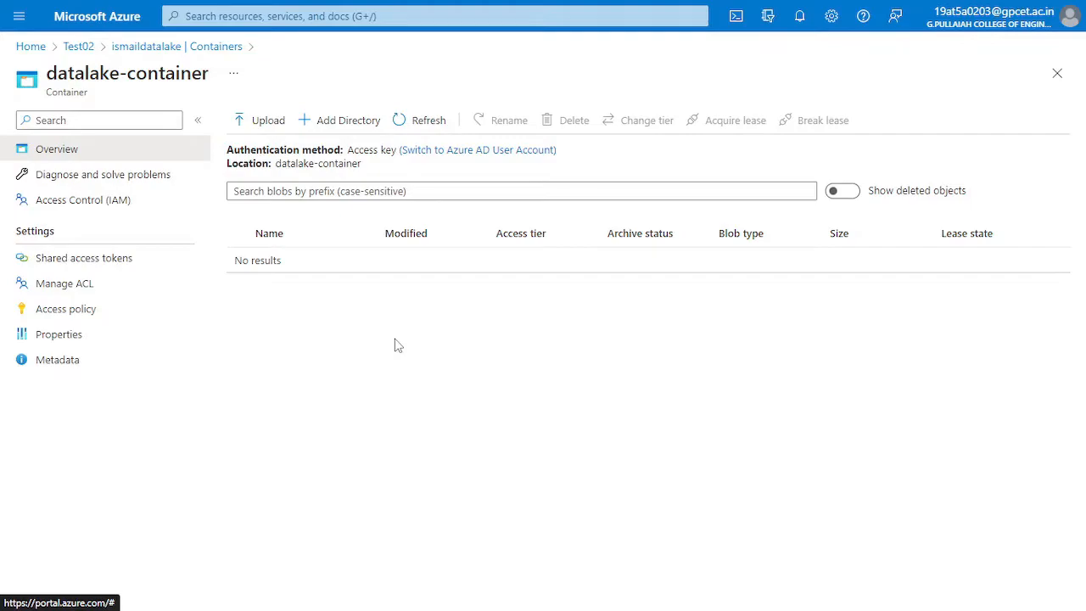
From the Test02 resource group, search the Marketplace for Data Factory and start creating the Microsoft Data Factory service.
{"action": "left_click", "coordinate": [82, 49]}
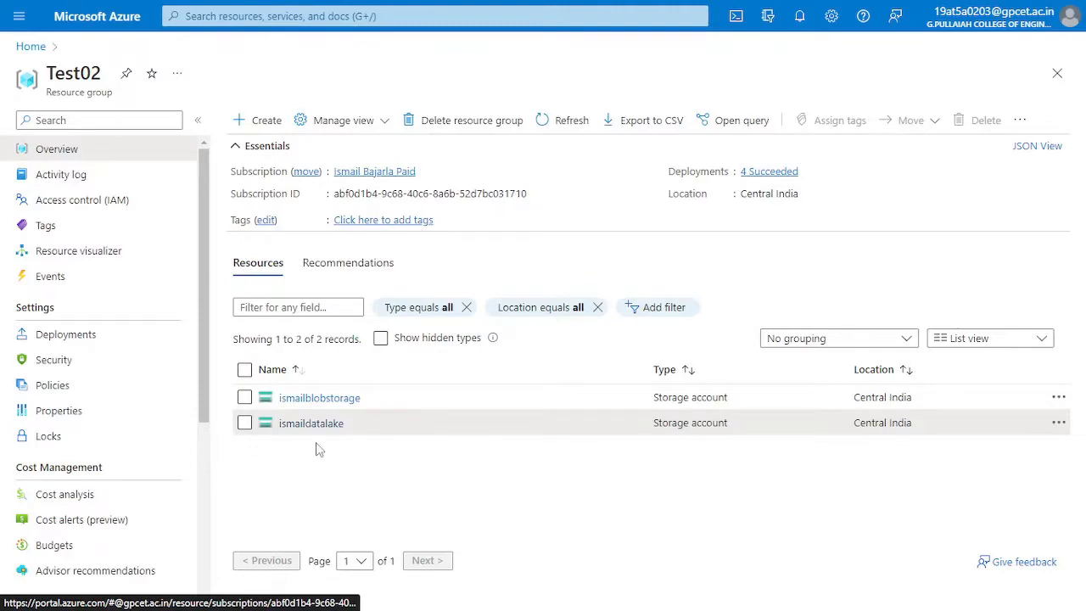
{"action": "left_click", "coordinate": [267, 122]}
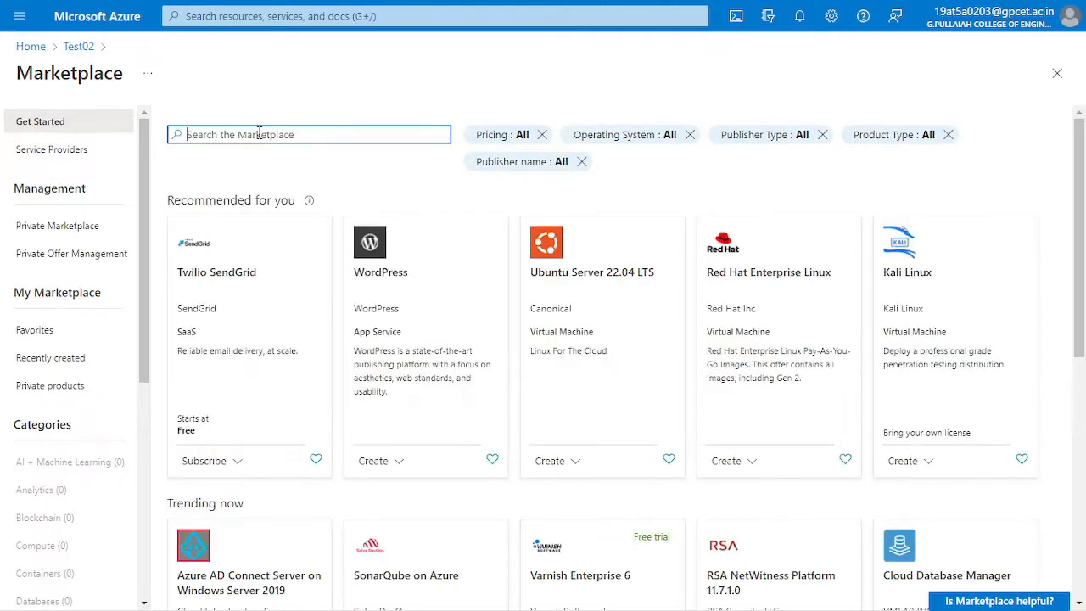
{"action": "type", "text": "data"}
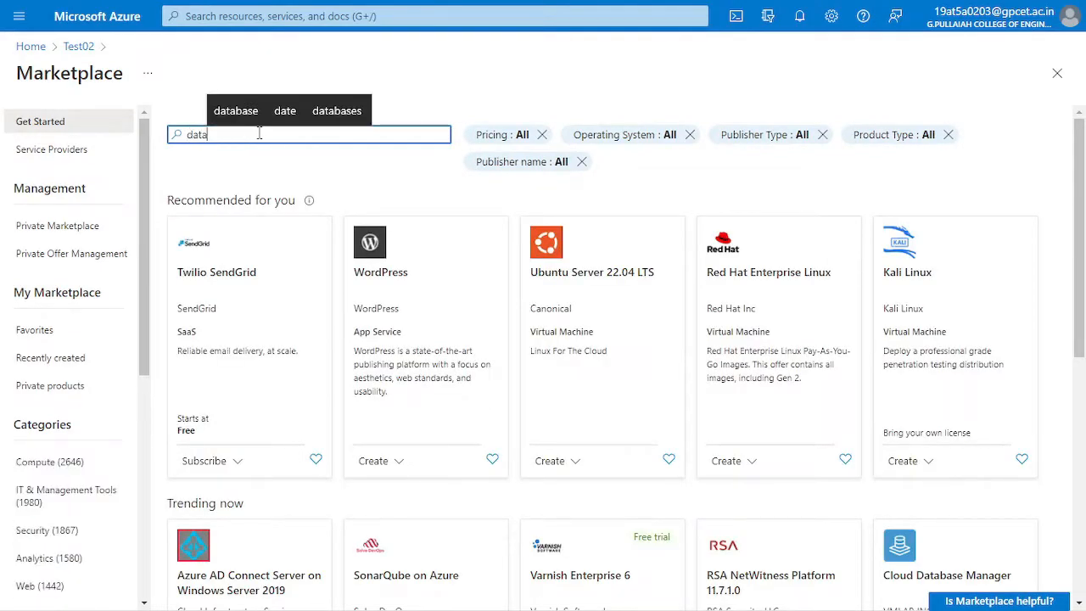
{"action": "type", "text": " factory"}
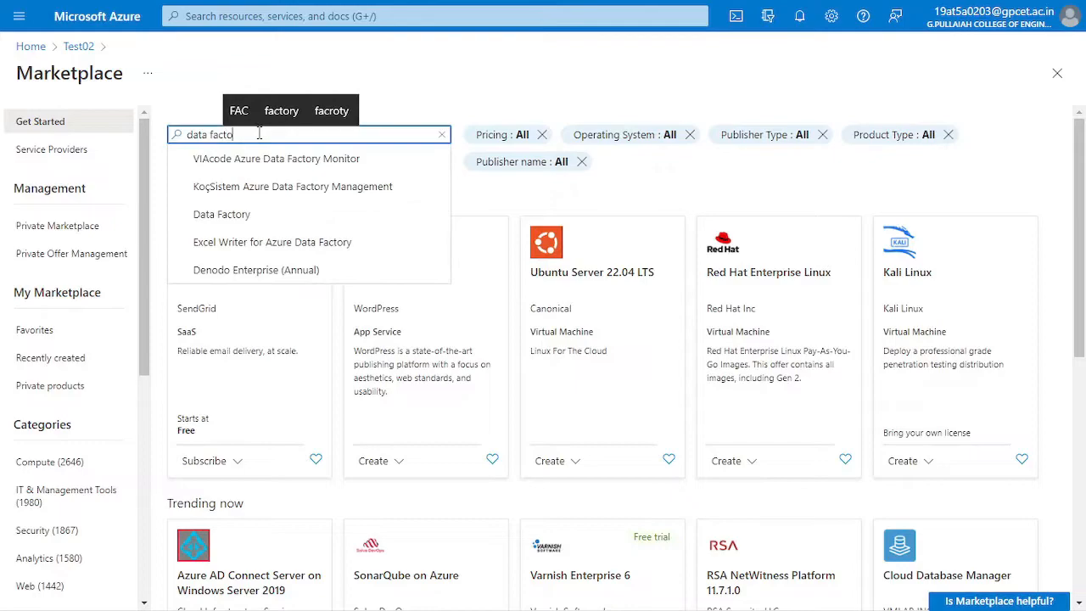
{"action": "key", "text": "Down"}
{"action": "key", "text": "Down"}
{"action": "key", "text": "Down"}
{"action": "key", "text": "Down"}
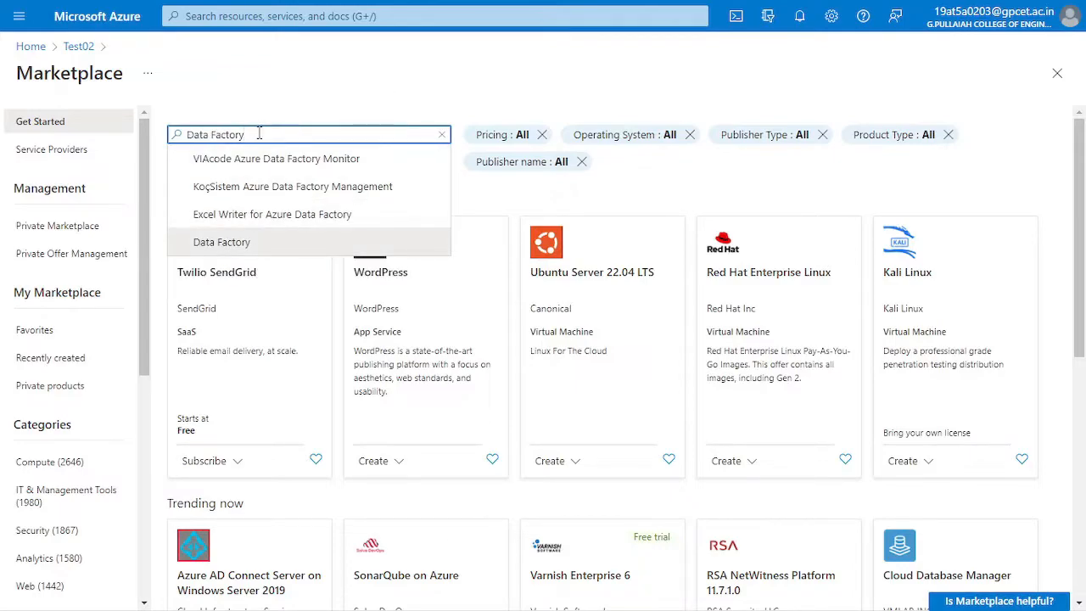
{"action": "key", "text": "Return"}
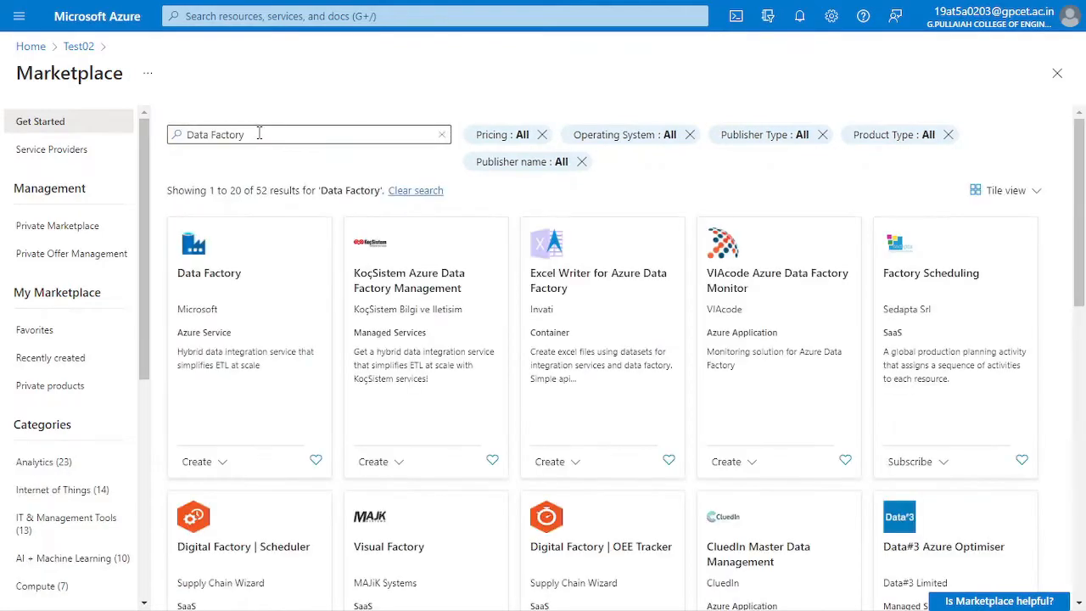
{"action": "left_click", "coordinate": [202, 463]}
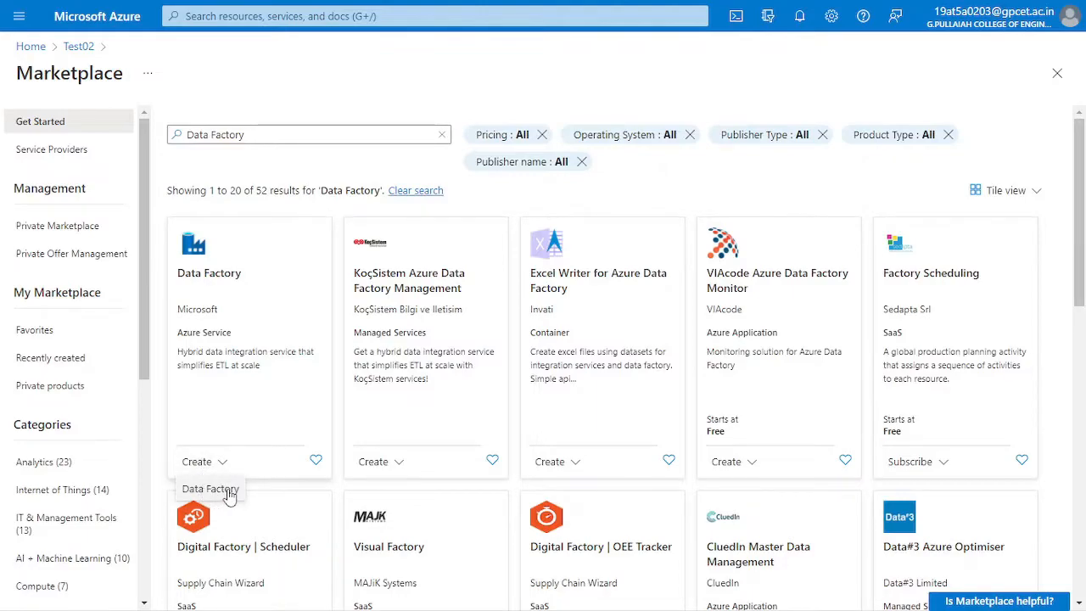
{"action": "left_click", "coordinate": [218, 489]}
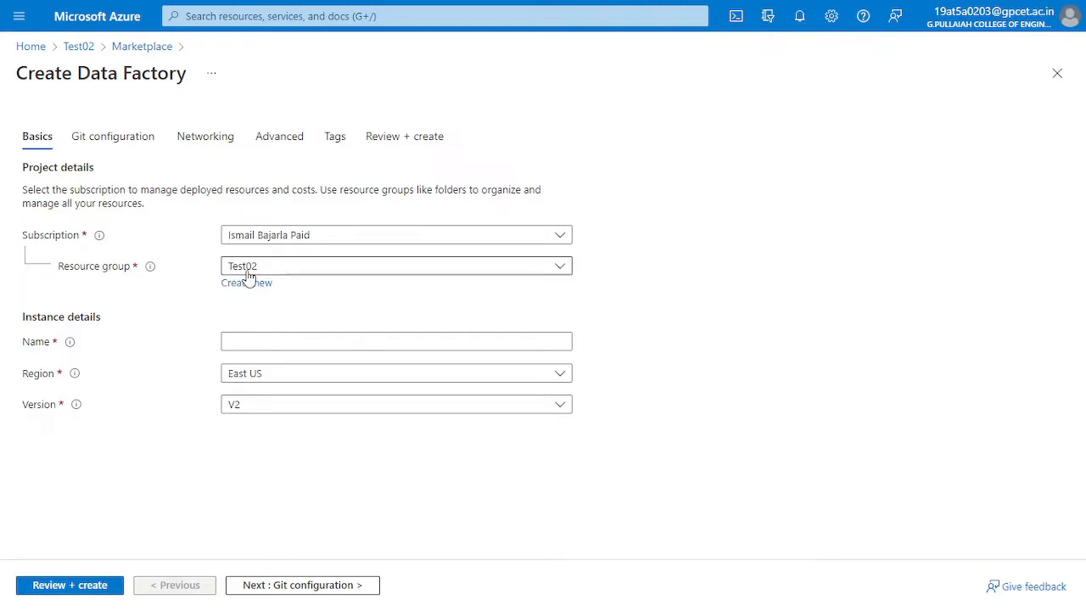
Choose Test02 as the data factory's resource group and name the instance ismailtest001.
{"action": "left_click", "coordinate": [303, 269]}
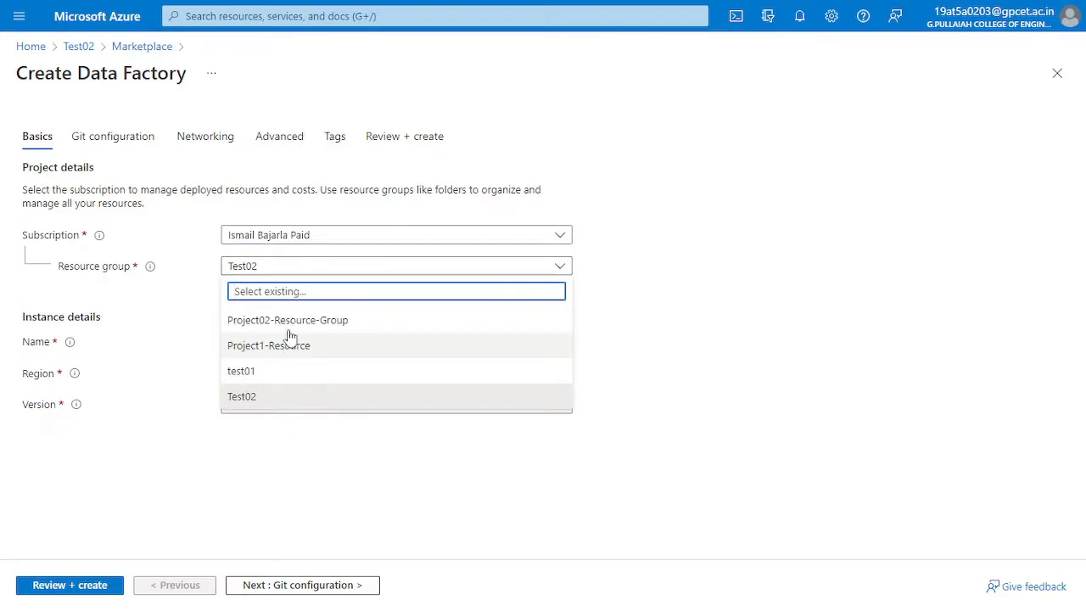
{"action": "left_click", "coordinate": [282, 397]}
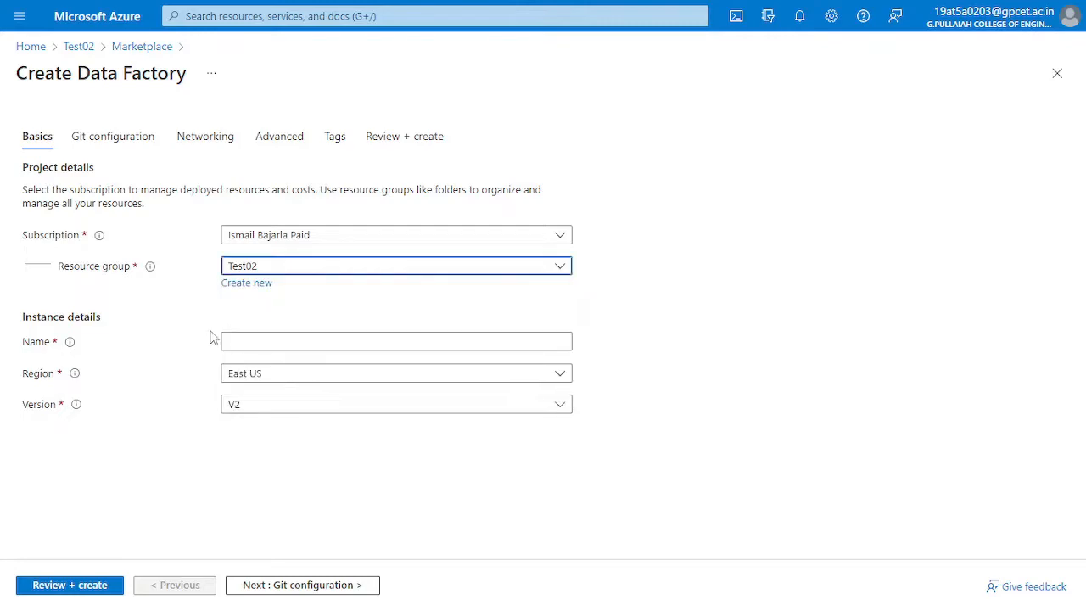
{"action": "left_click", "coordinate": [263, 339]}
{"action": "type", "text": "i"}
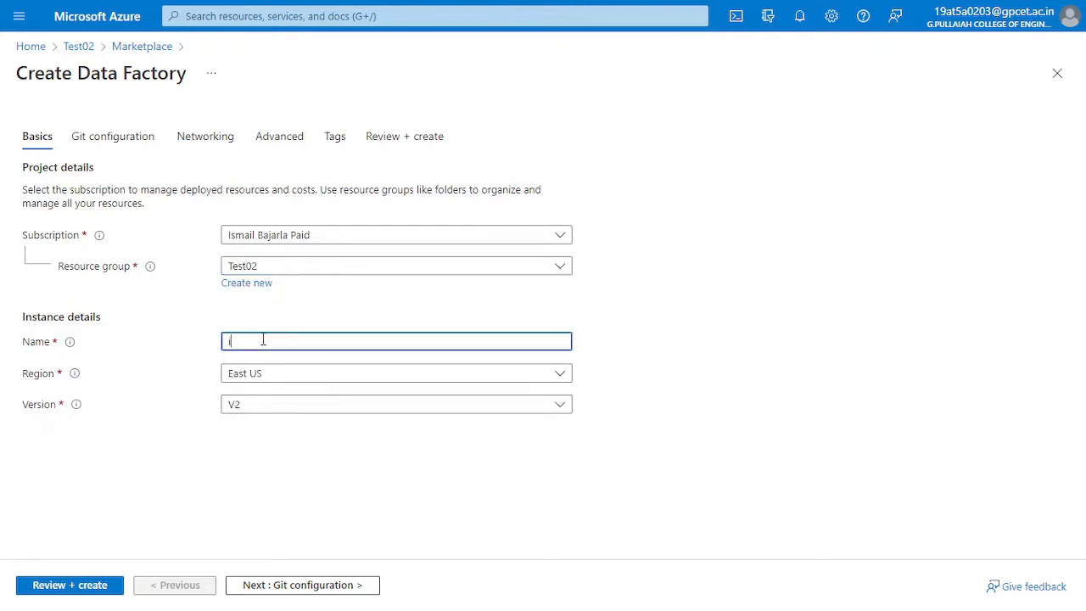
{"action": "type", "text": "smailtest001"}
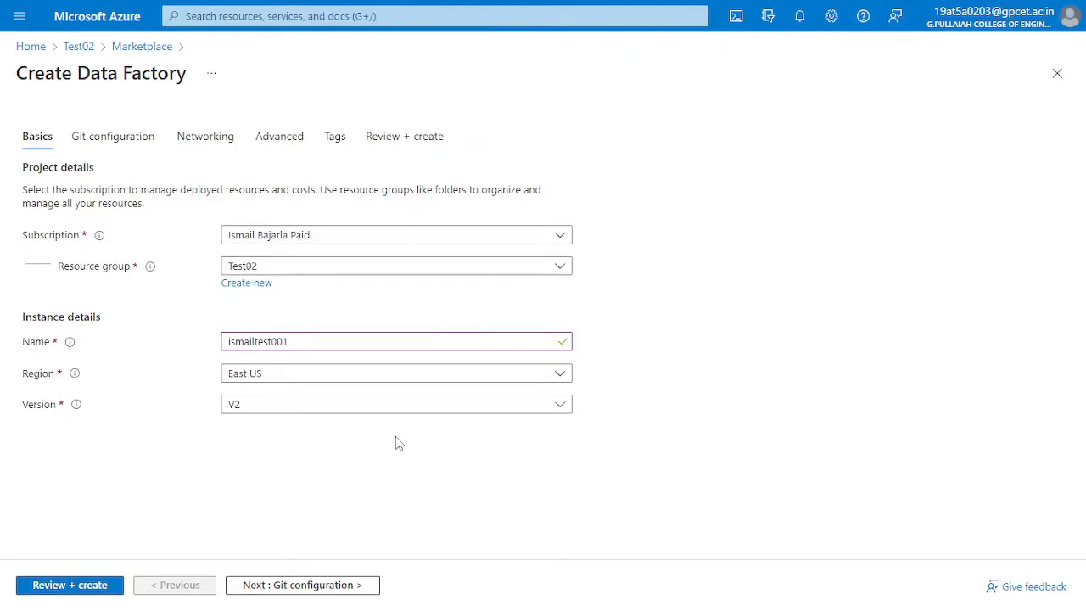
Set the data factory's region to Central India and its version to V2.
{"action": "left_click", "coordinate": [262, 376]}
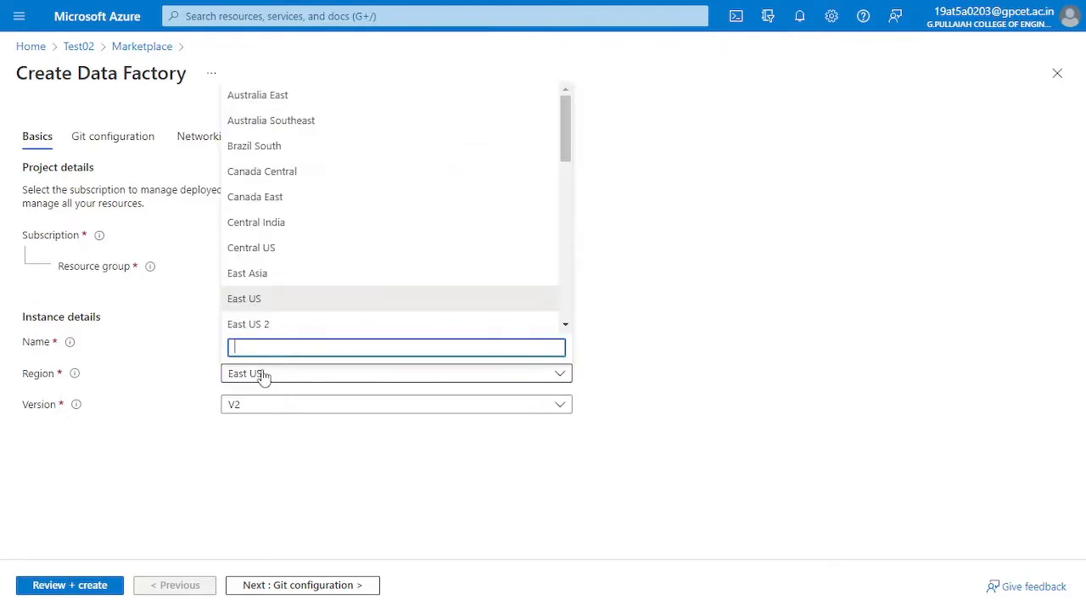
{"action": "left_click", "coordinate": [295, 222]}
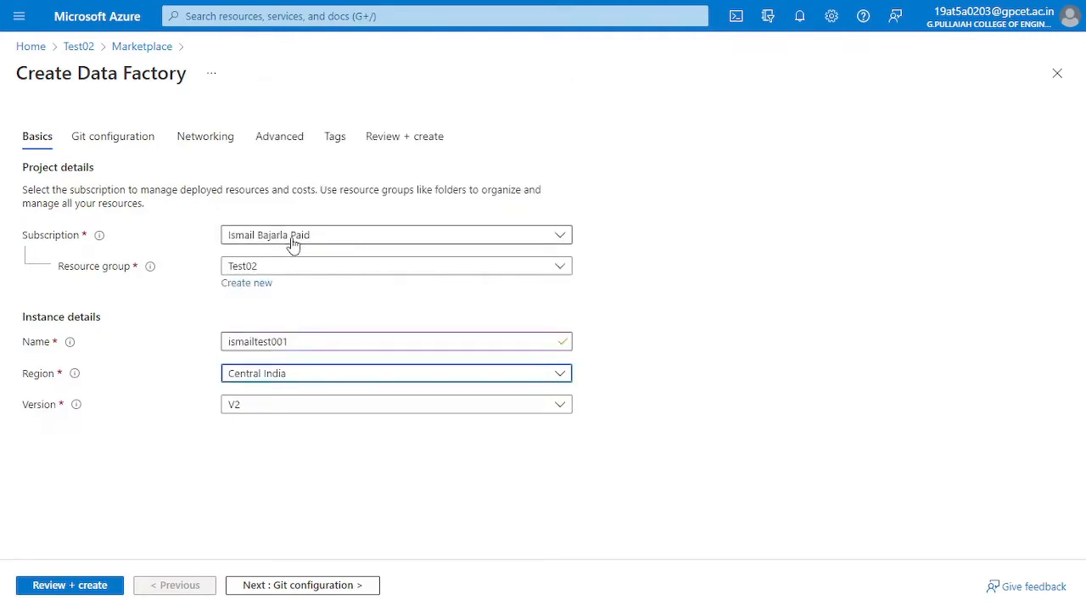
{"action": "left_click", "coordinate": [263, 407]}
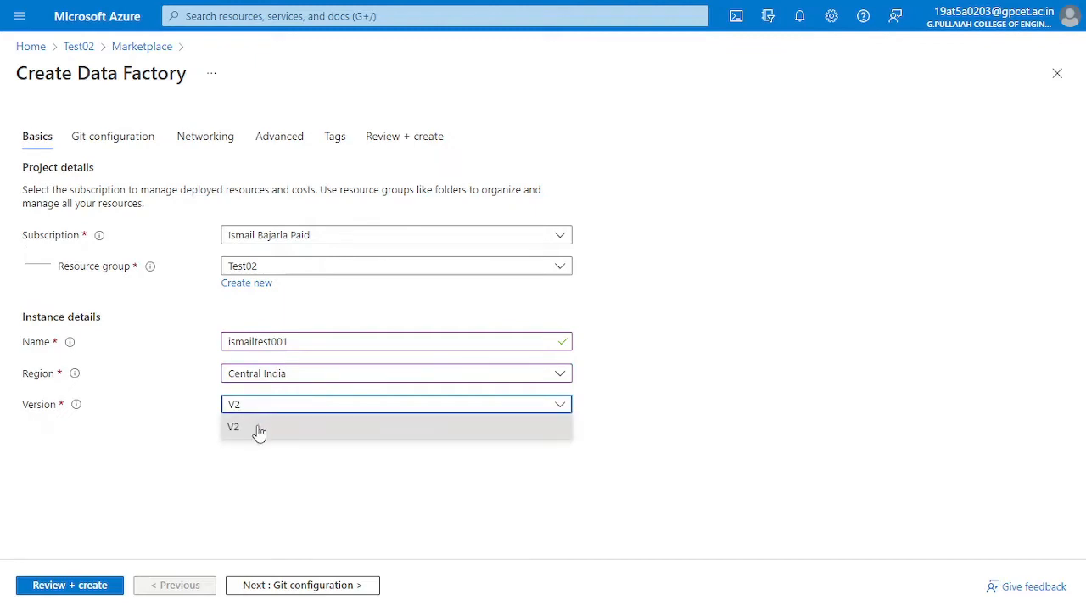
{"action": "left_click", "coordinate": [257, 428]}
{"action": "left_click", "coordinate": [255, 411]}
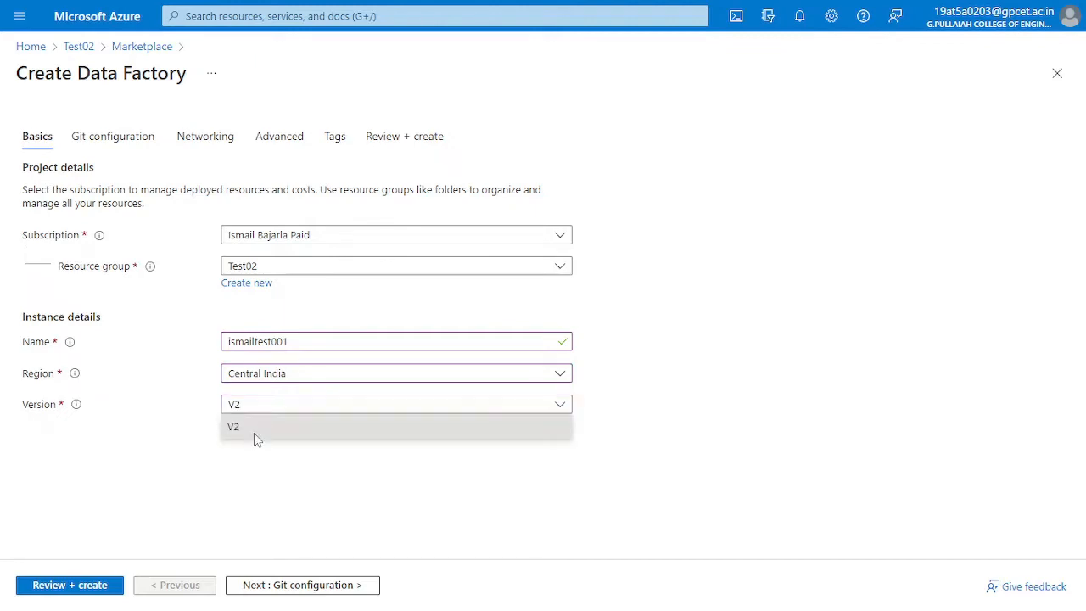
{"action": "left_click", "coordinate": [254, 435]}
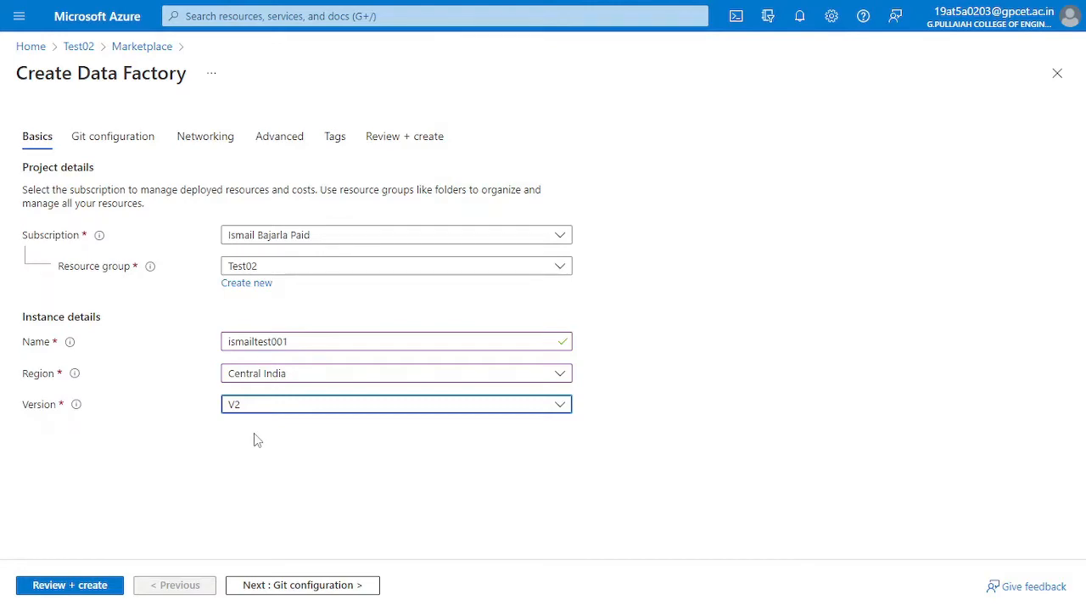
In the data factory's Git configuration, enable the option to configure Git later.
{"action": "left_click", "coordinate": [101, 140]}
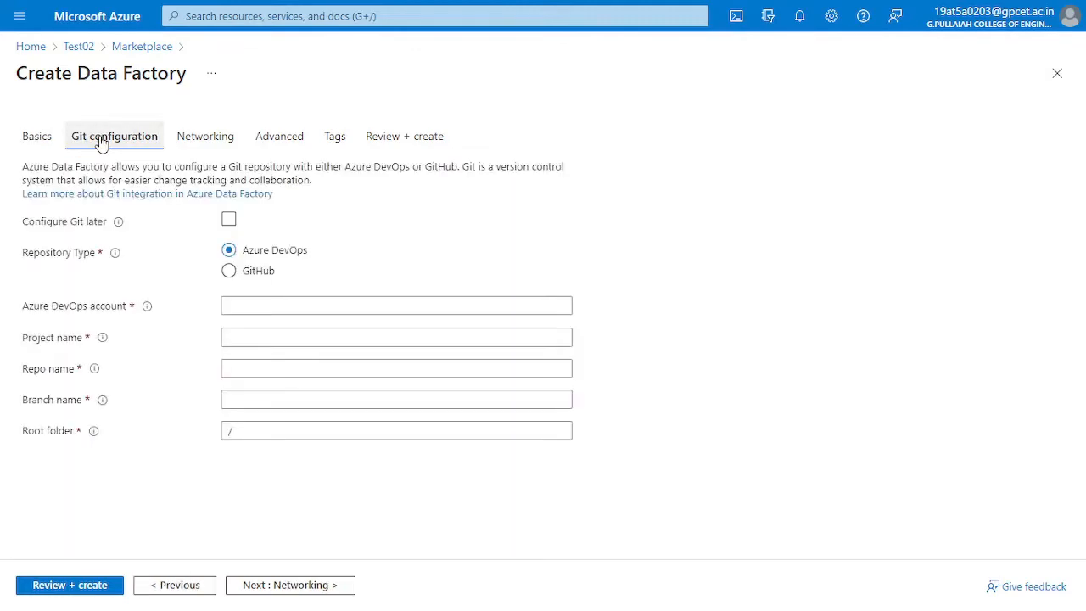
{"action": "left_click_drag", "start_coordinate": [28, 223], "coordinate": [104, 228]}
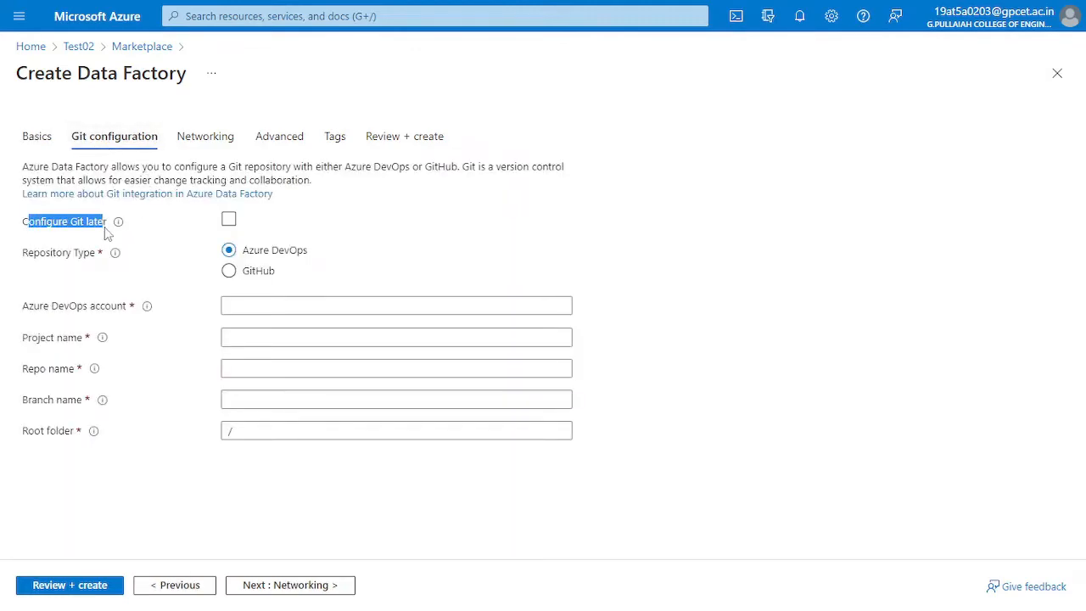
{"action": "left_click", "coordinate": [114, 232]}
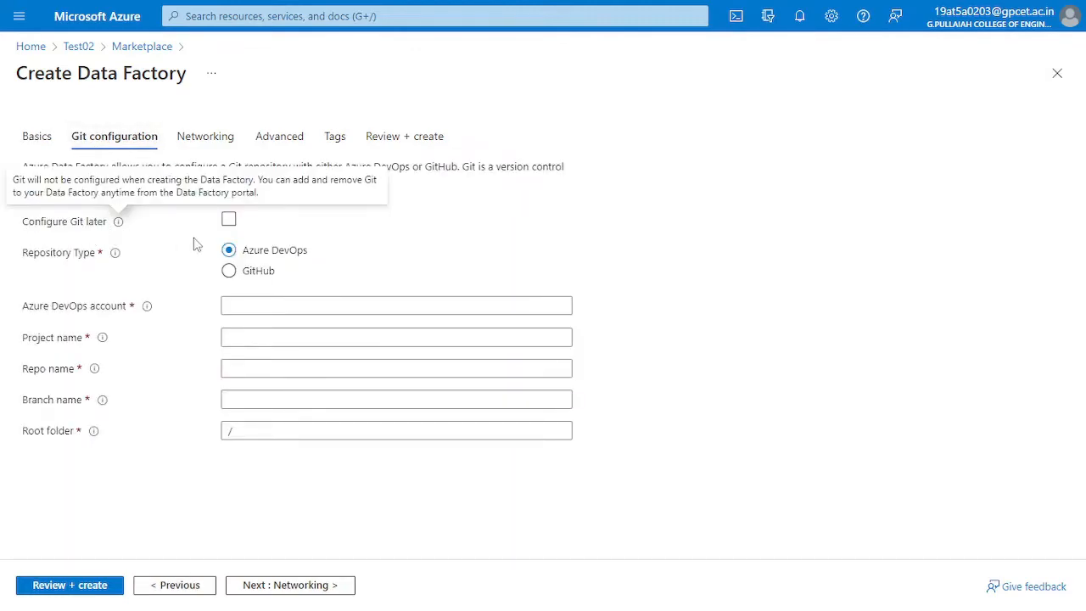
{"action": "left_click", "coordinate": [228, 223]}
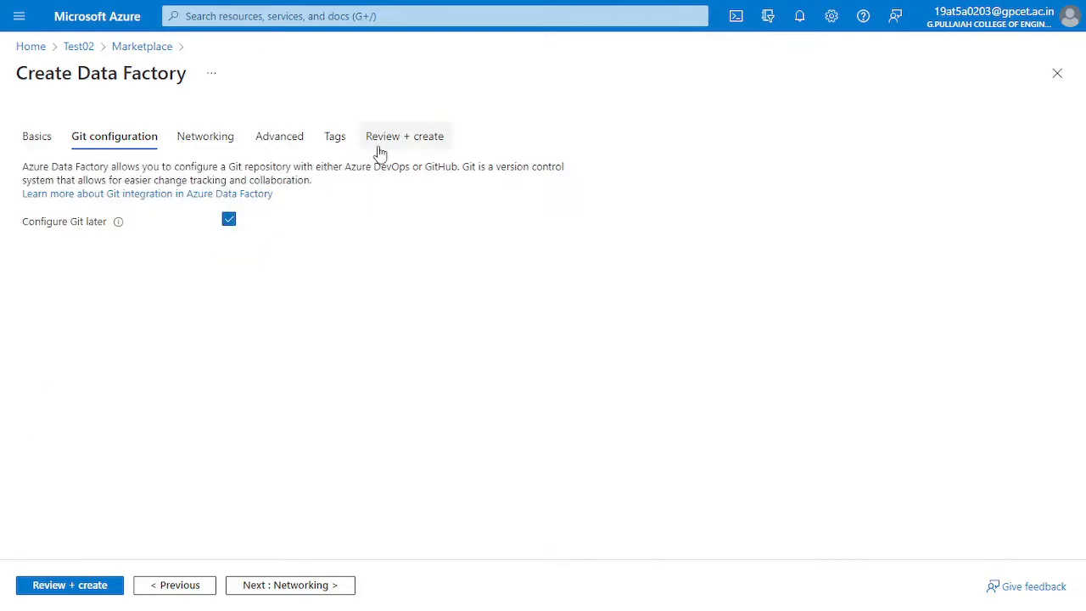
Leave the networking, advanced and tag settings at their defaults, review the data factory's configuration and create it.
{"action": "left_click", "coordinate": [228, 141]}
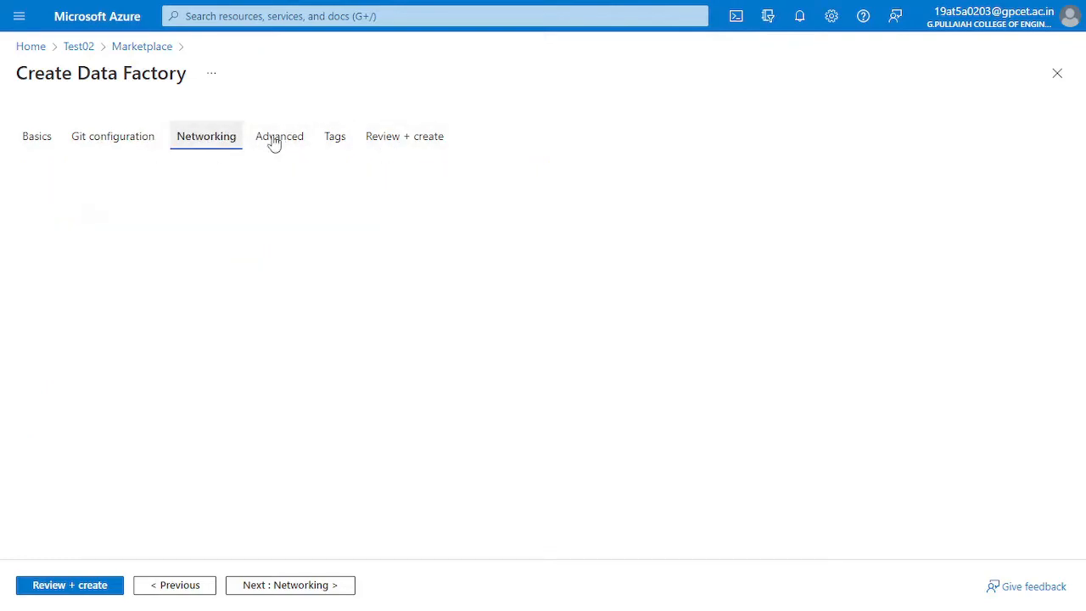
{"action": "left_click", "coordinate": [277, 142]}
{"action": "left_click", "coordinate": [332, 146]}
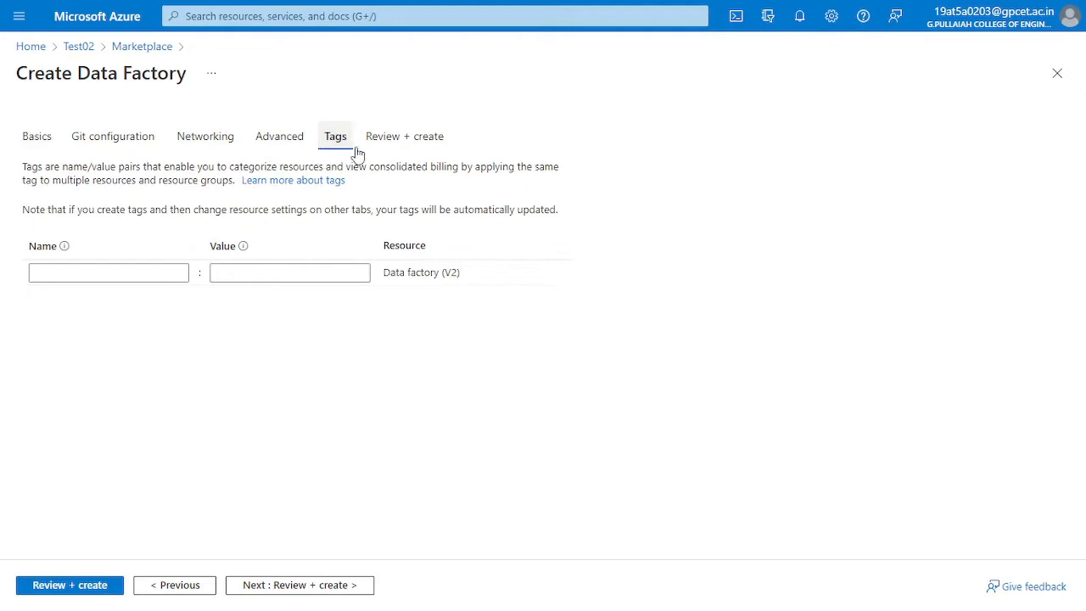
{"action": "left_click", "coordinate": [393, 141]}
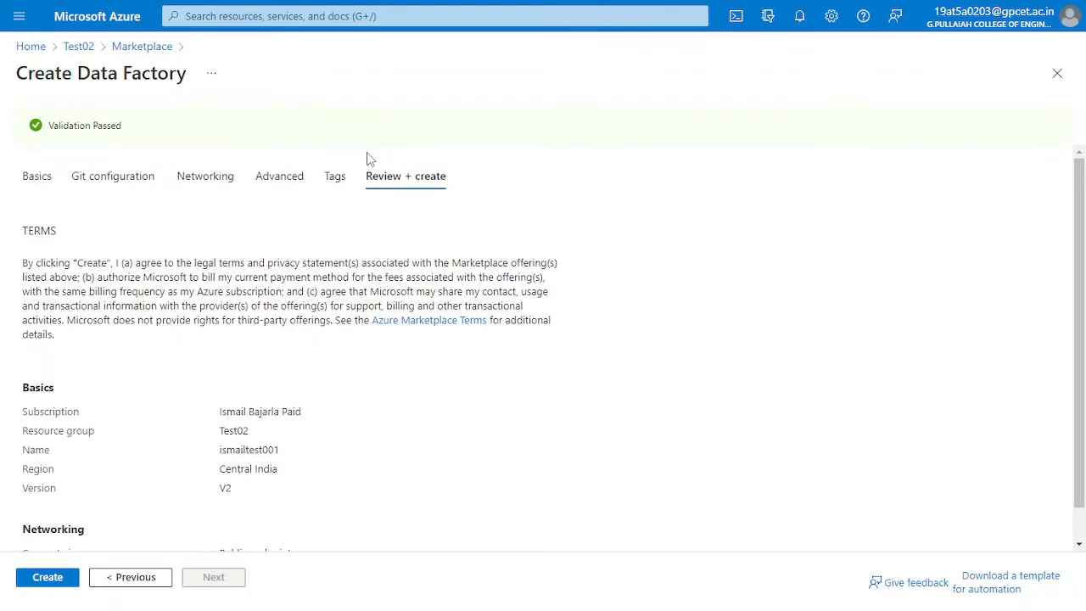
{"action": "scroll", "coordinate": [185, 360], "scroll_direction": "down", "scroll_amount": 1}
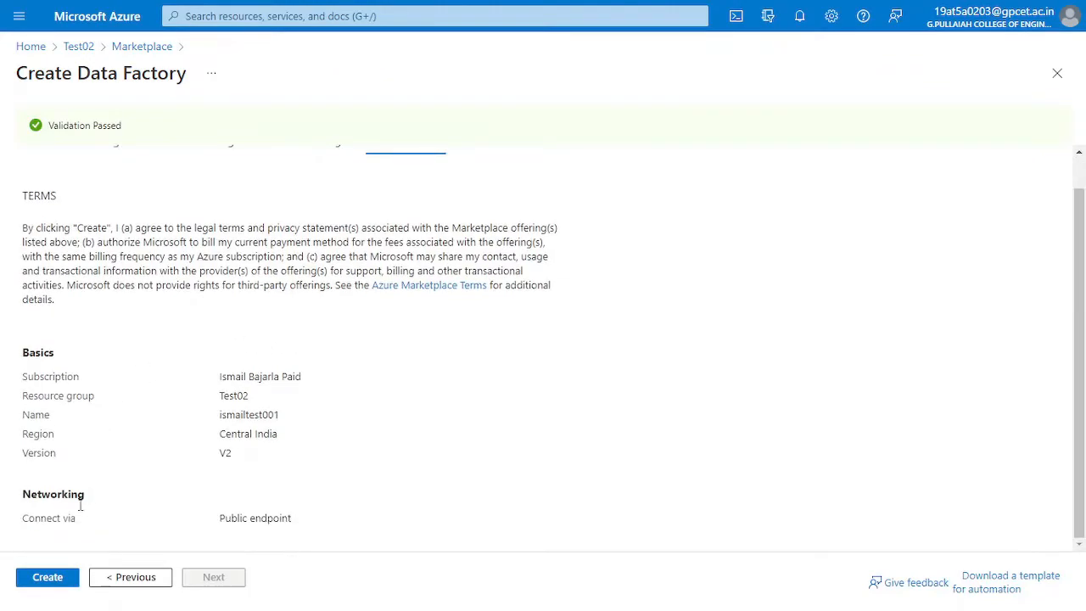
{"action": "left_click", "coordinate": [51, 578]}
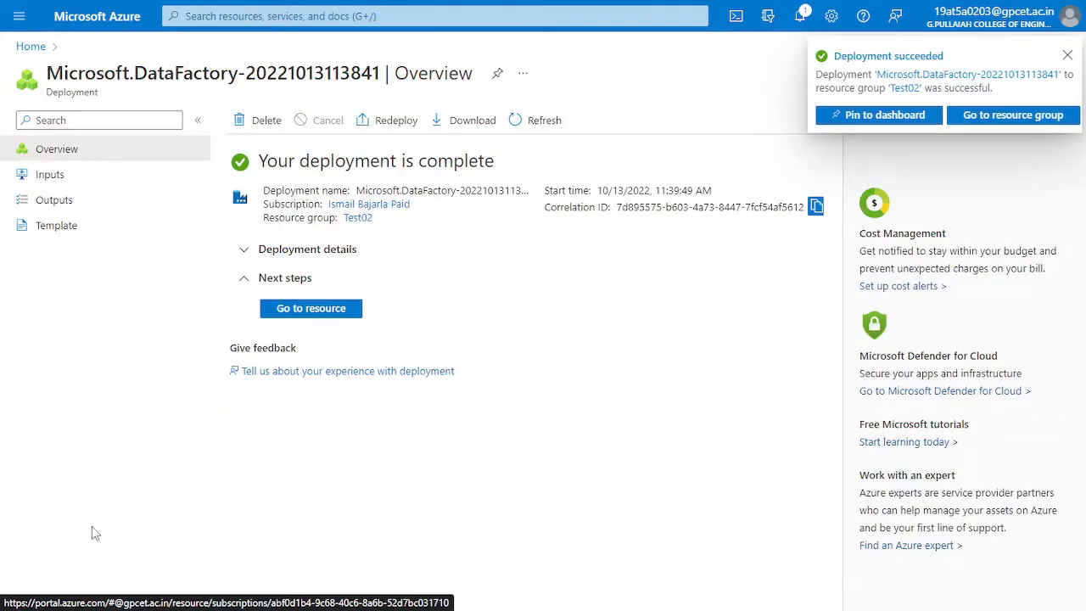
Go to the deployed ismailtest001 data factory and launch Azure Data Factory Studio in full screen.
{"action": "left_click", "coordinate": [296, 327]}
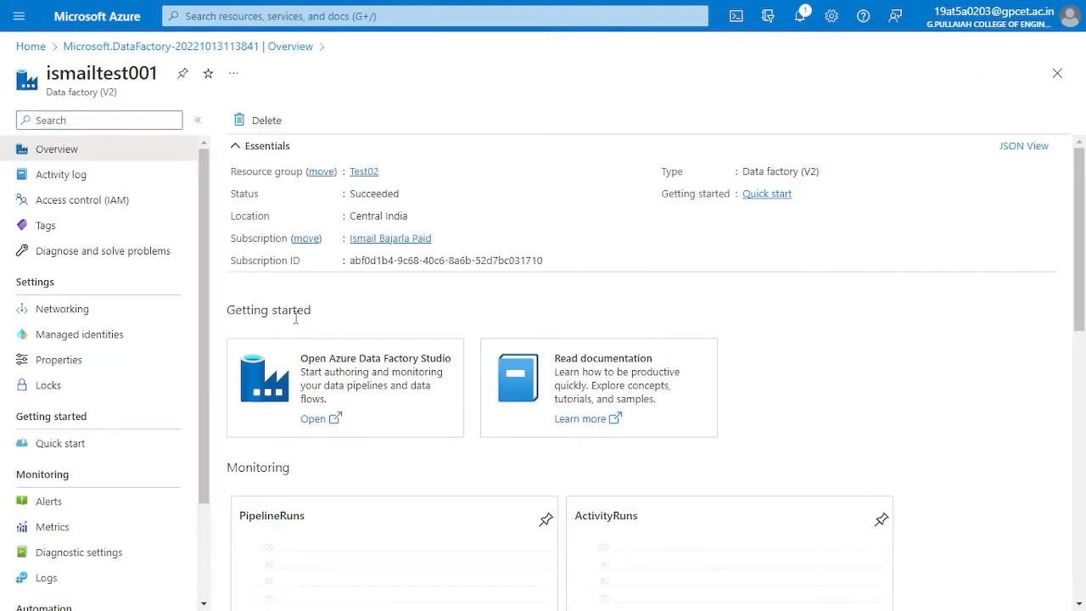
{"action": "left_click", "coordinate": [314, 421]}
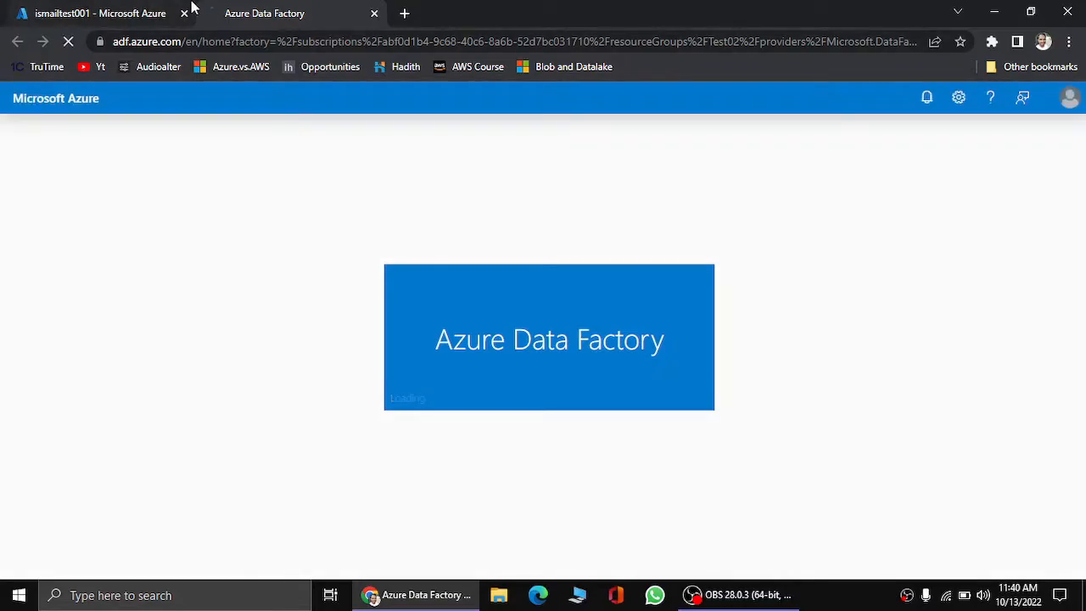
{"action": "left_click", "coordinate": [111, 13]}
{"action": "left_click", "coordinate": [304, 15]}
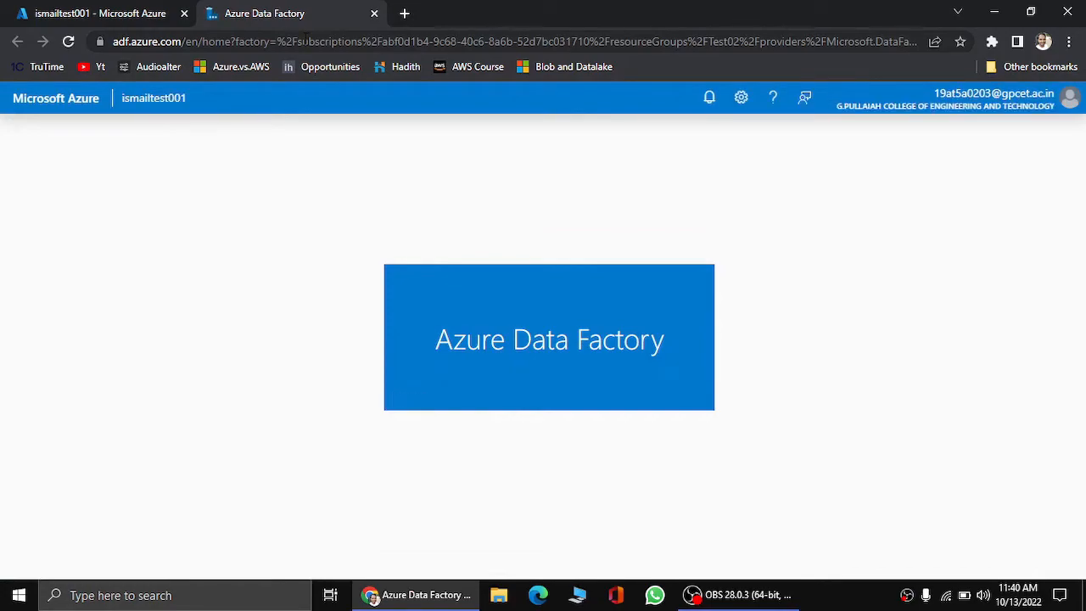
{"action": "key", "text": "F11"}
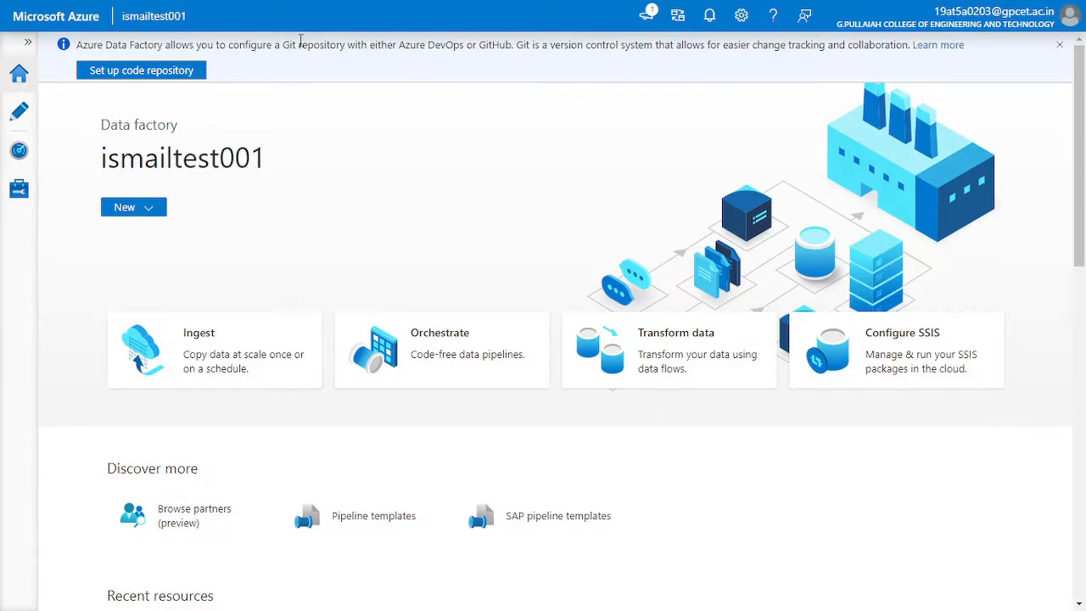
Expand the studio's navigation and open the linked services in the data factory's management area.
{"action": "left_click", "coordinate": [29, 43]}
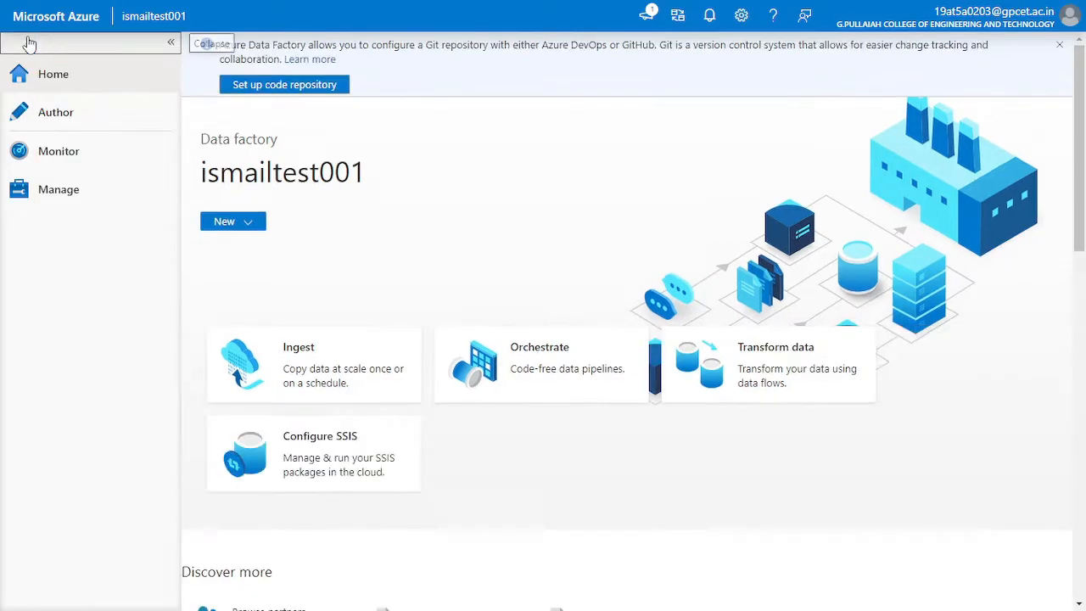
{"action": "left_click", "coordinate": [77, 193]}
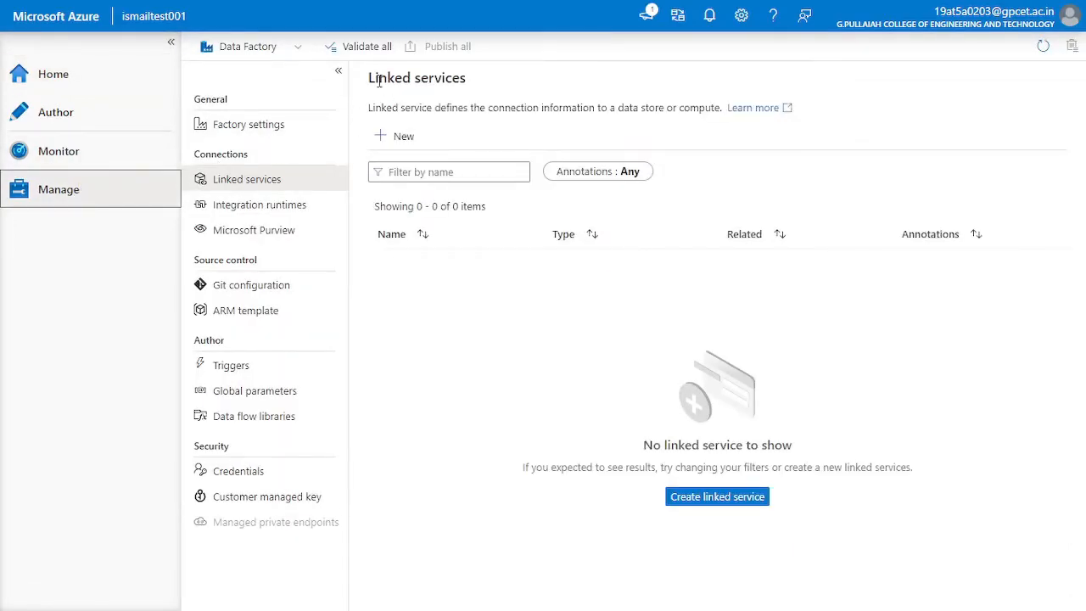
{"action": "left_click_drag", "start_coordinate": [374, 80], "coordinate": [485, 90]}
{"action": "left_click", "coordinate": [485, 91]}
{"action": "left_click", "coordinate": [289, 180]}
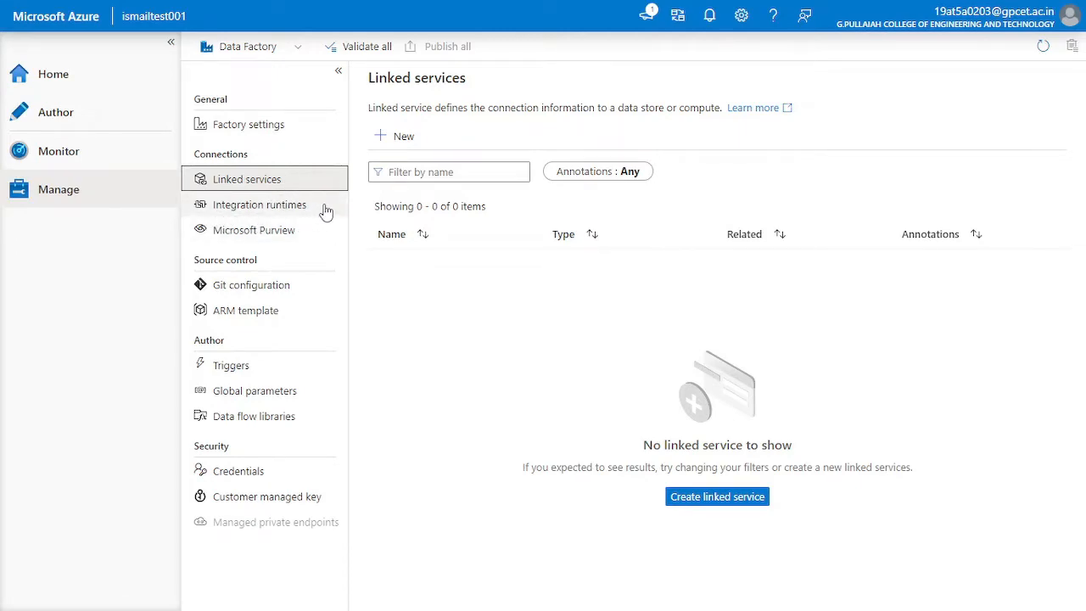
Start a new linked service using the Azure Blob Storage data store.
{"action": "left_click", "coordinate": [403, 136]}
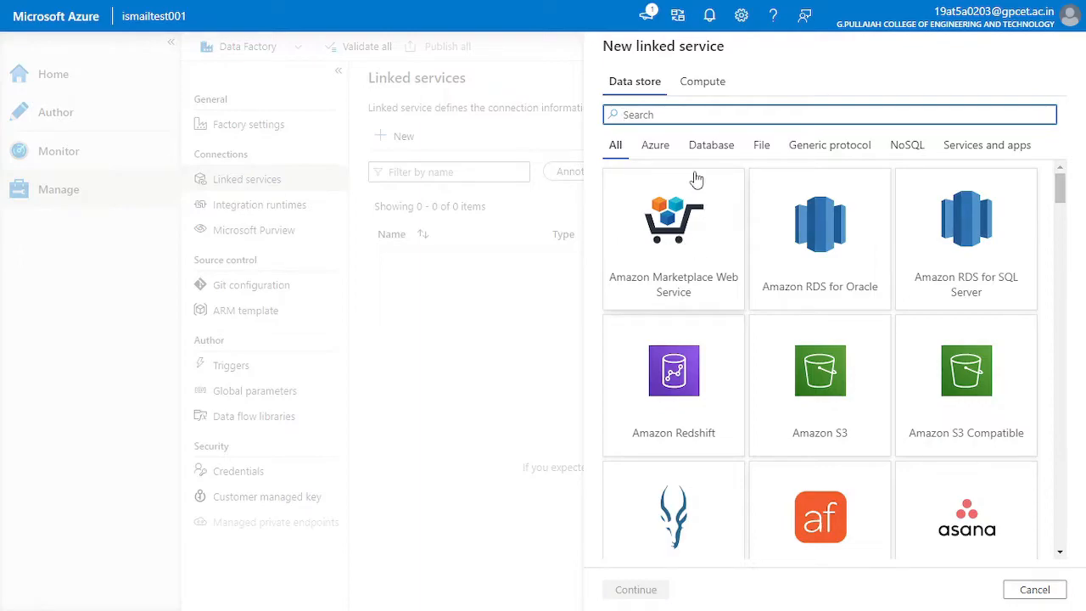
{"action": "left_click", "coordinate": [658, 151]}
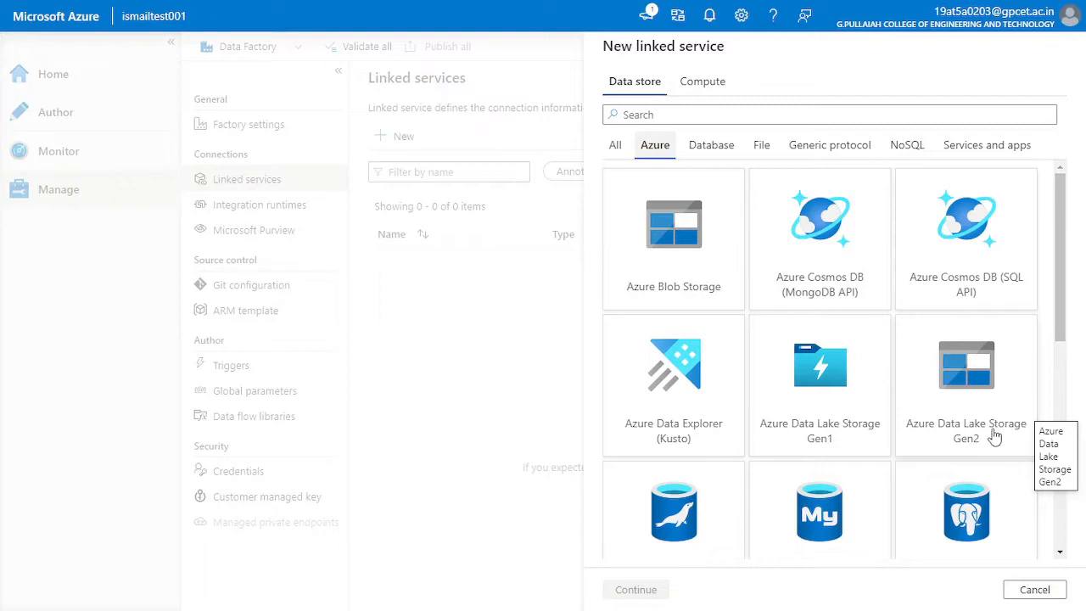
{"action": "left_click", "coordinate": [675, 288]}
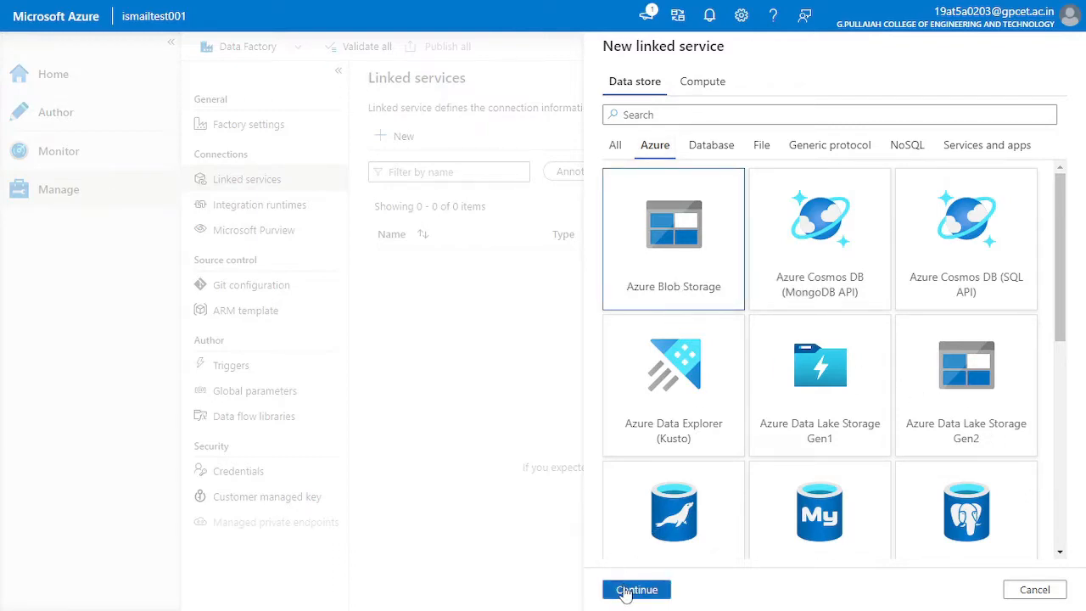
{"action": "left_click", "coordinate": [632, 591]}
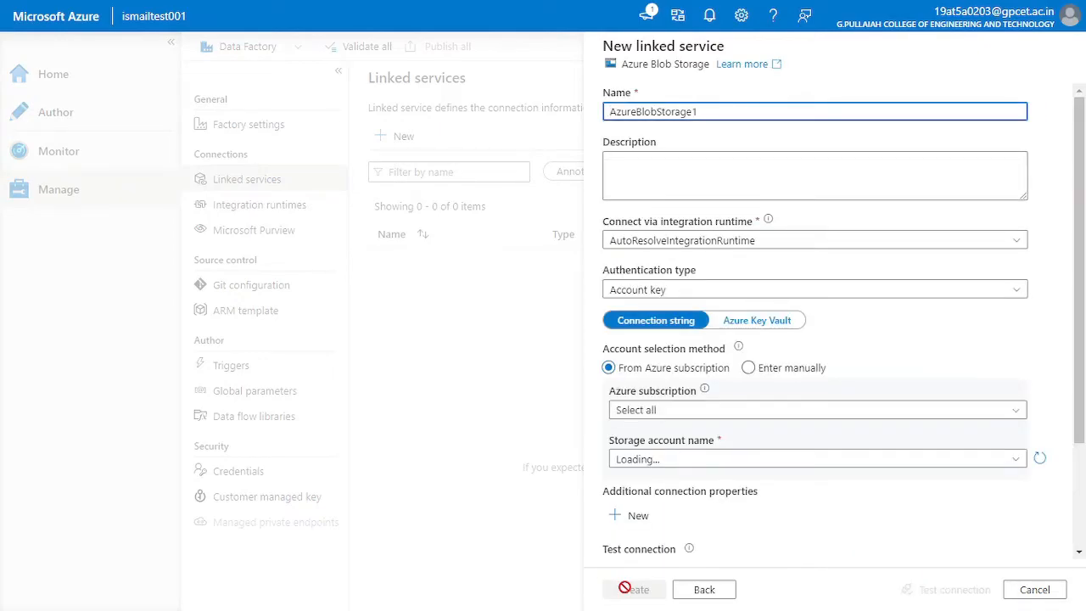
Replace the blob storage linked service's default name with blobLS.
{"action": "key", "text": "ctrl+a"}
{"action": "key", "text": "BackSpace"}
{"action": "type", "text": "B"}
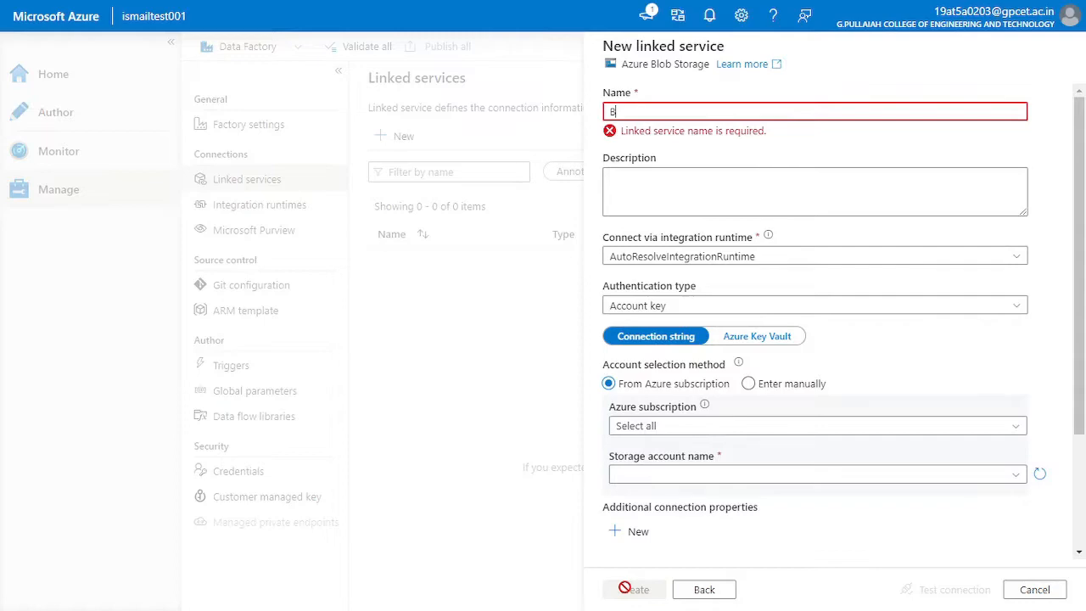
{"action": "type", "text": "OB"}
{"action": "key", "text": "BackSpace"}
{"action": "key", "text": "BackSpace"}
{"action": "key", "text": "BackSpace"}
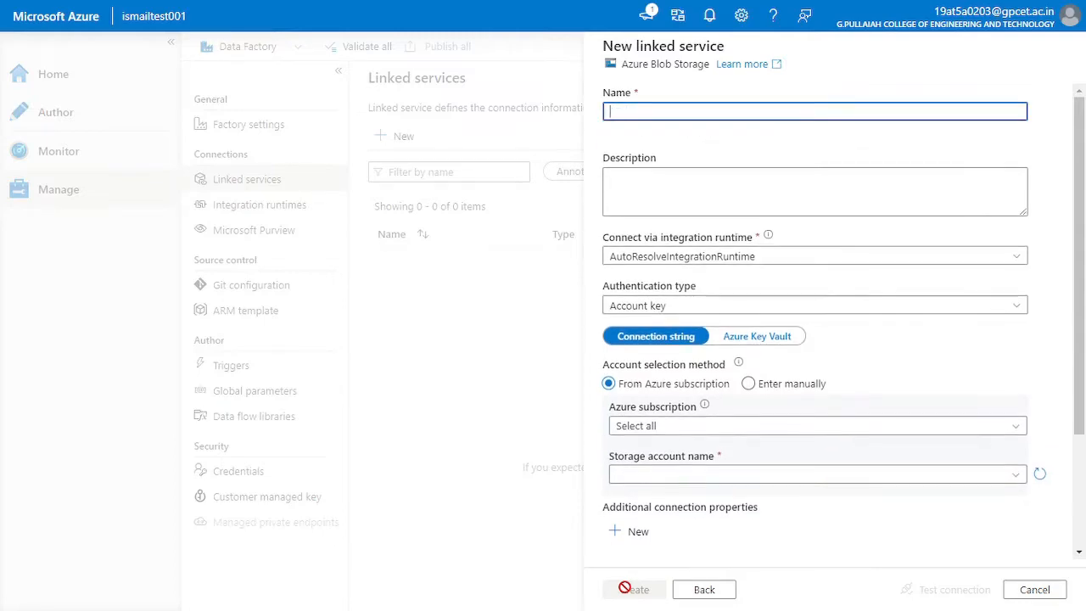
{"action": "type", "text": "block"}
{"action": "key", "text": "BackSpace"}
{"action": "key", "text": "BackSpace"}
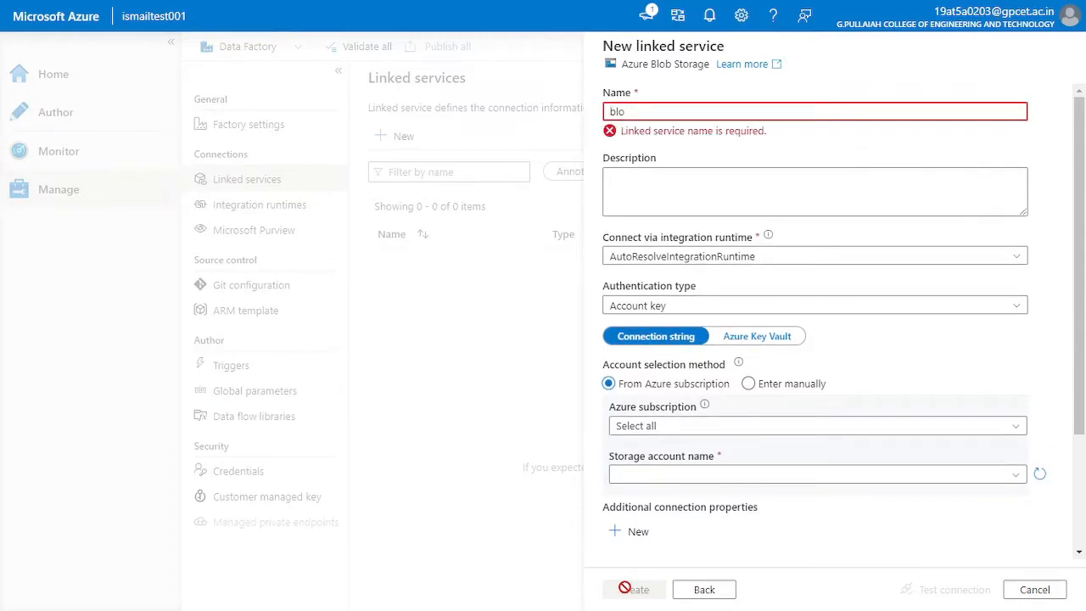
{"action": "type", "text": "bLS"}
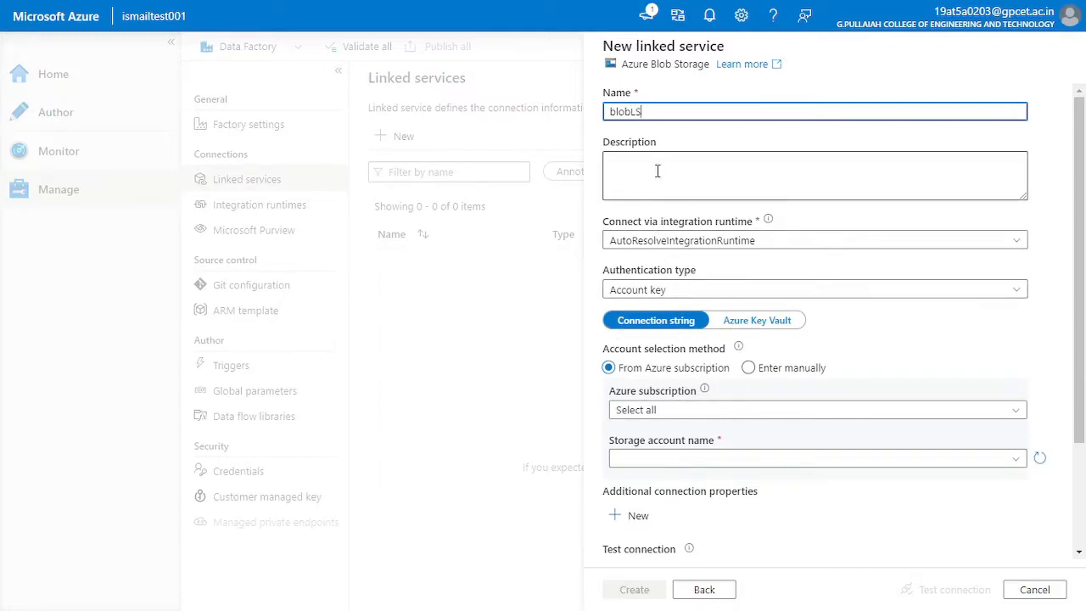
{"action": "left_click", "coordinate": [666, 243]}
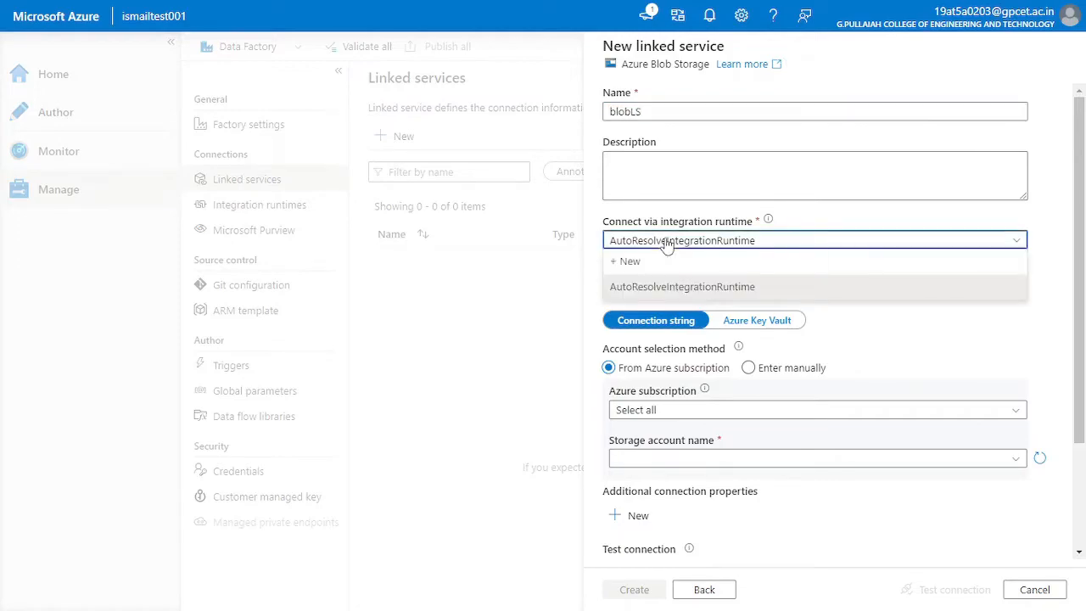
{"action": "left_click", "coordinate": [625, 265]}
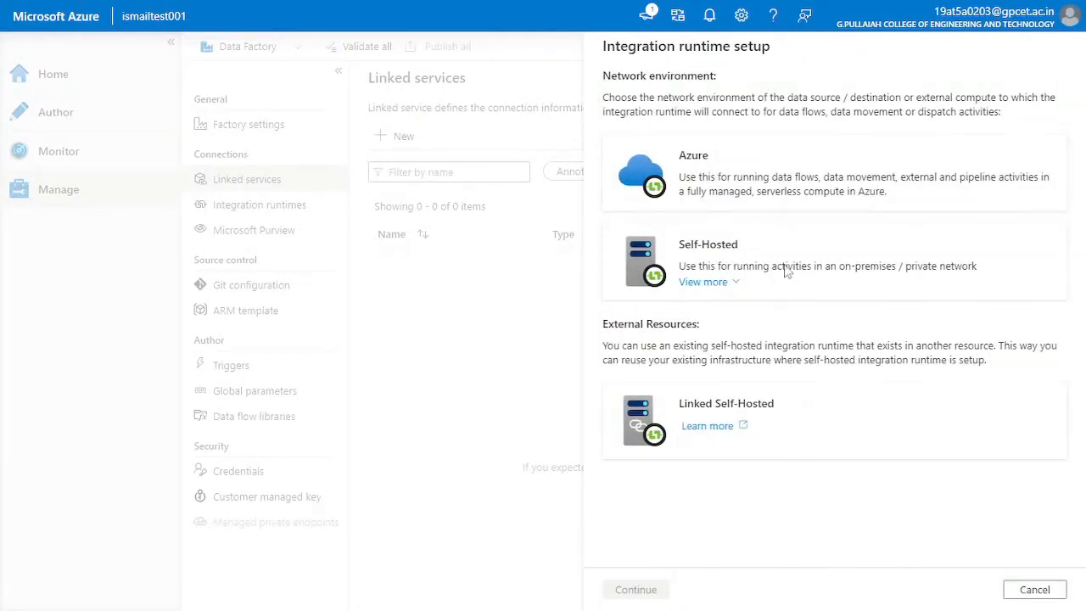
{"action": "left_click", "coordinate": [1034, 590]}
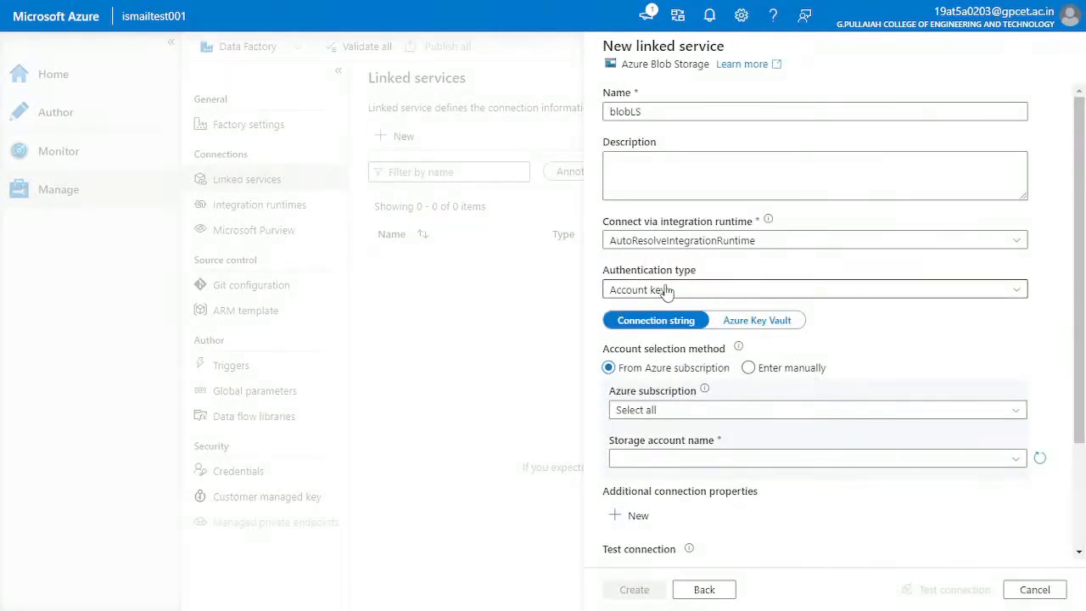
Select the paid Azure subscription and the ismailblobstorage storage account for the blobLS linked service.
{"action": "left_click", "coordinate": [679, 413]}
{"action": "left_click", "coordinate": [650, 456]}
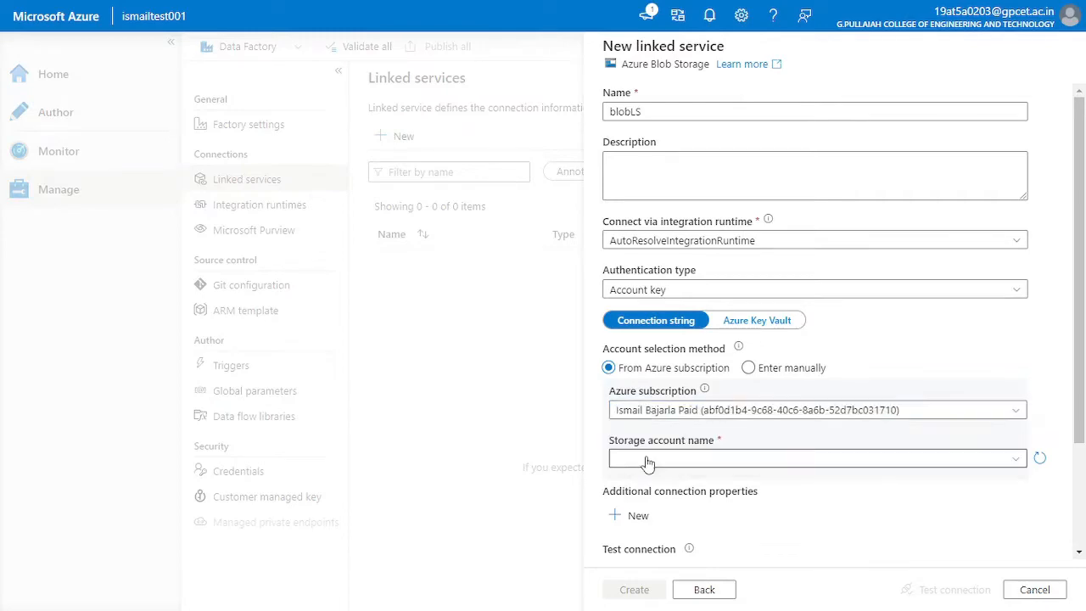
{"action": "left_click", "coordinate": [699, 459]}
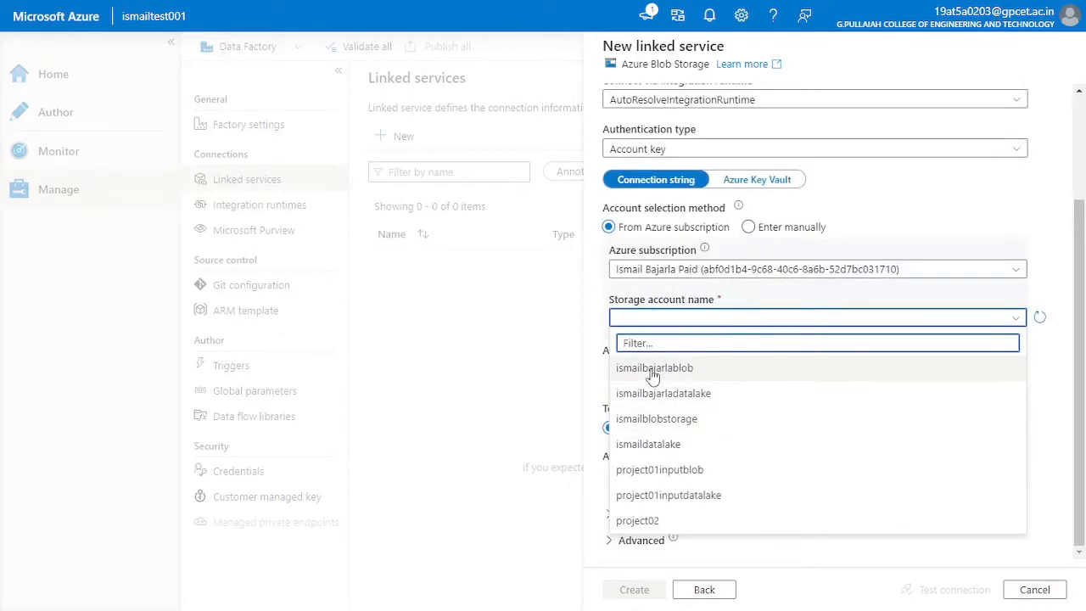
{"action": "left_click", "coordinate": [724, 424]}
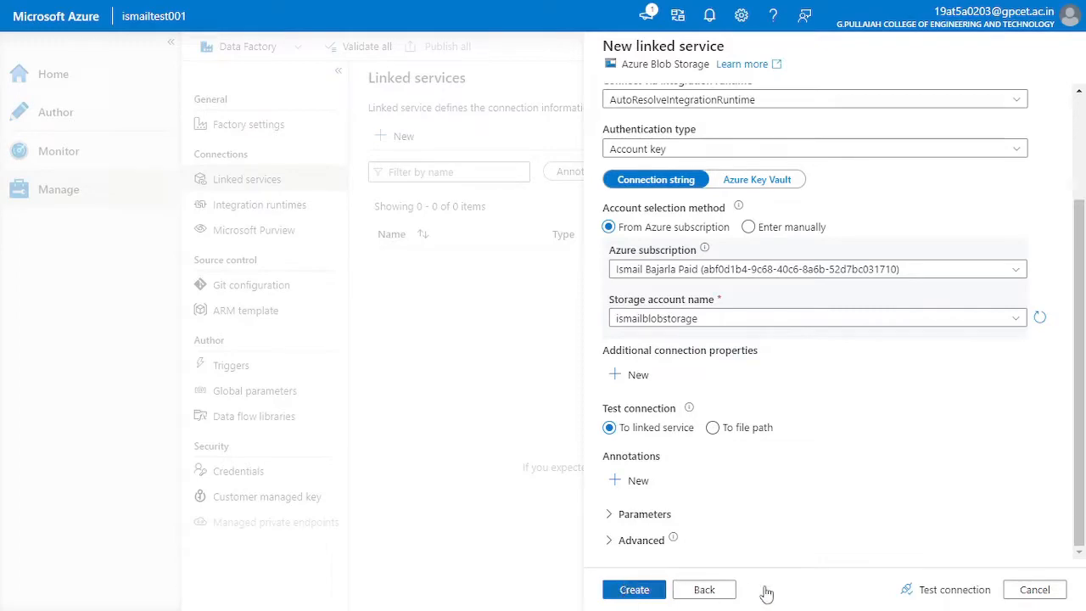
Test the blobLS linked service's connection and create the linked service.
{"action": "left_click", "coordinate": [932, 591]}
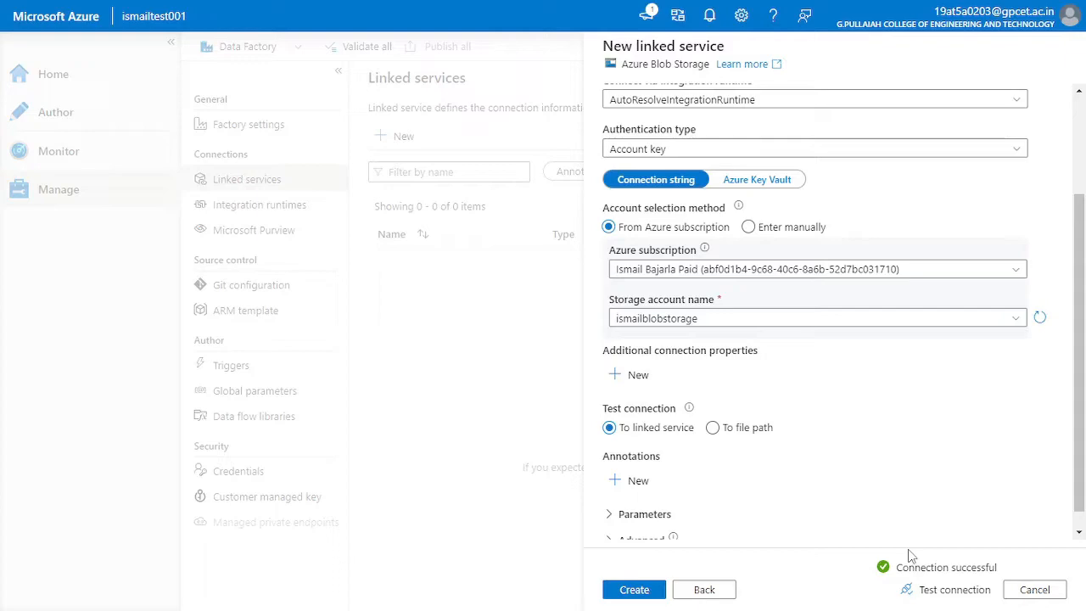
{"action": "scroll", "coordinate": [730, 522], "scroll_direction": "down", "scroll_amount": 1}
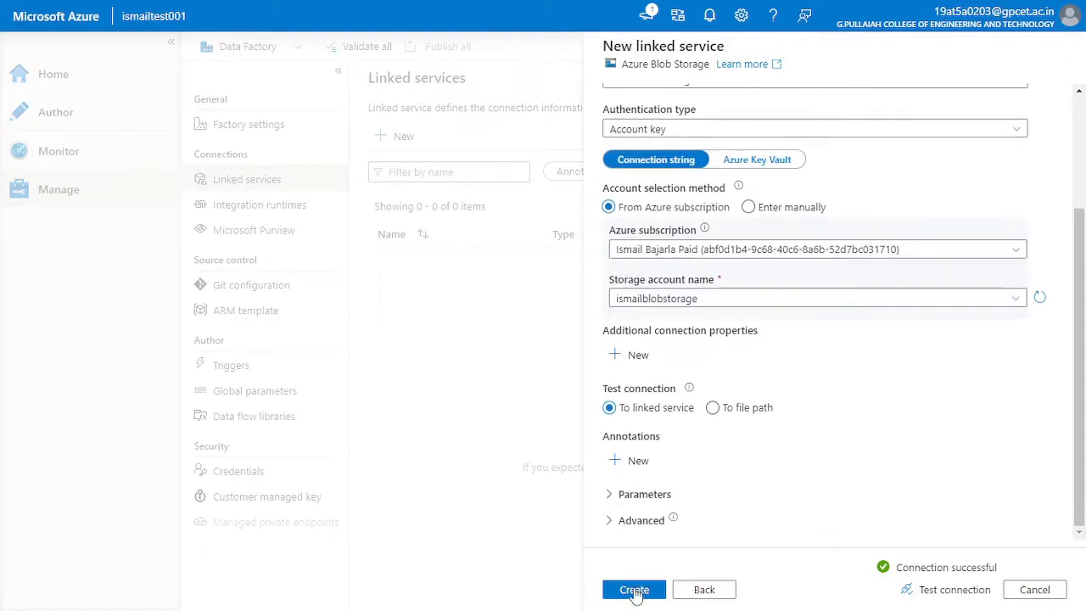
{"action": "left_click", "coordinate": [635, 592]}
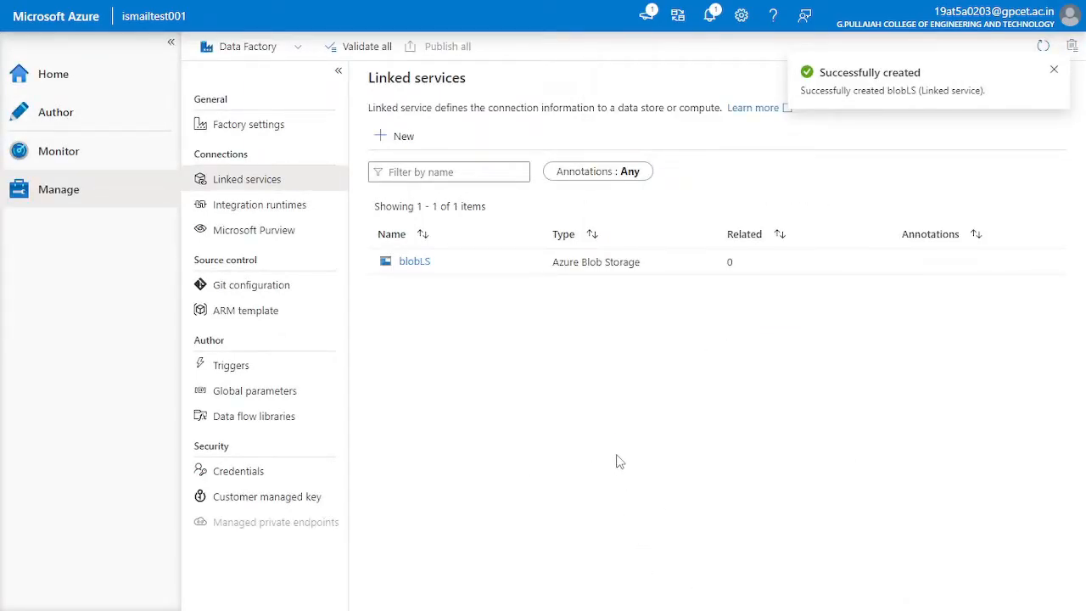
Start another new linked service using the Azure Data Lake Storage Gen2 data store.
{"action": "left_click", "coordinate": [407, 137]}
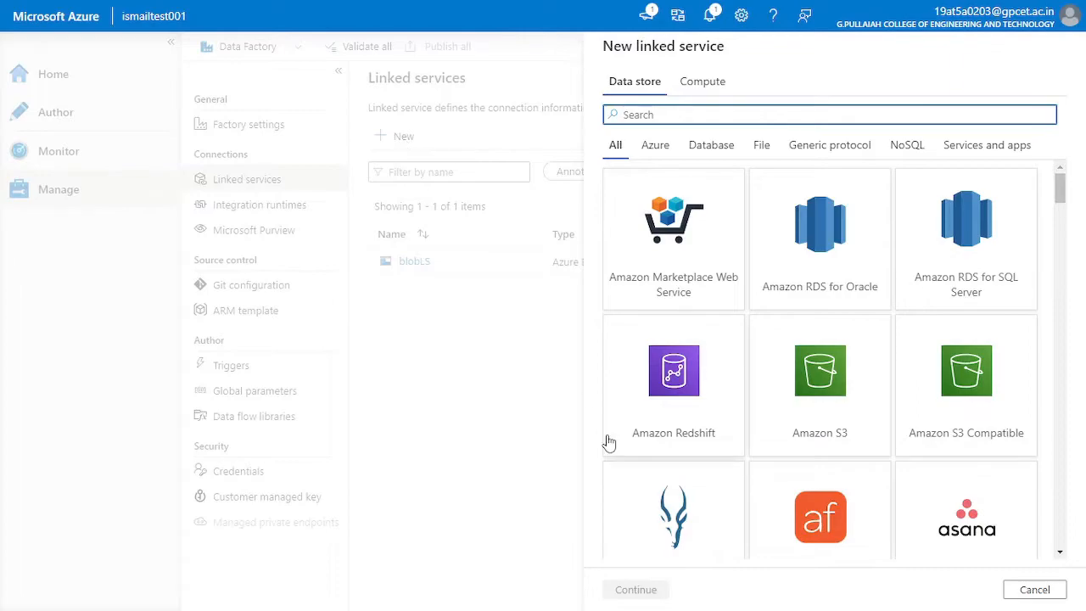
{"action": "key", "text": "super"}
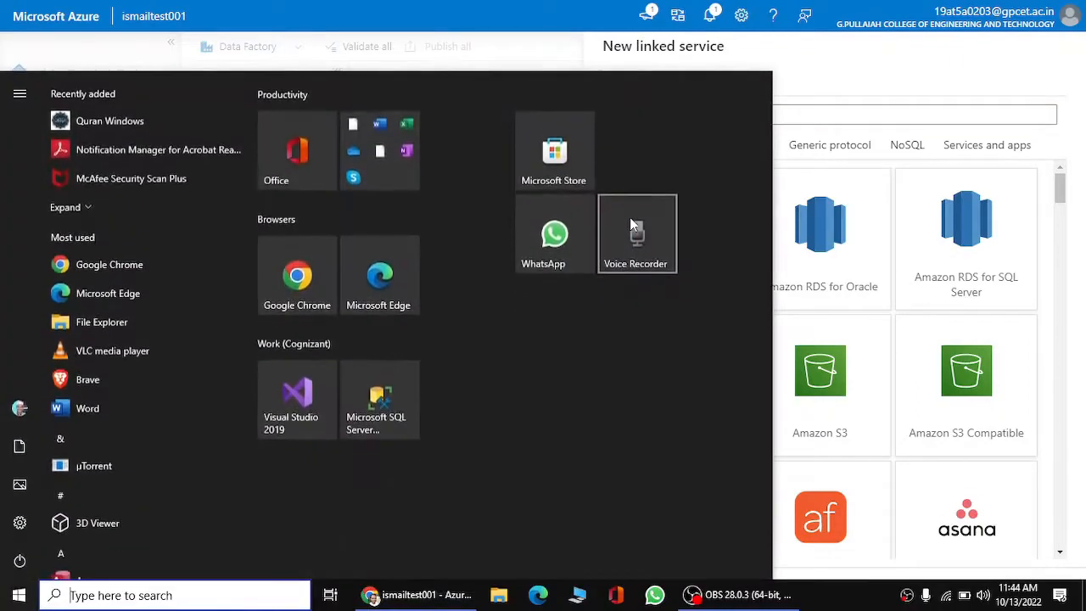
{"action": "key", "text": "super"}
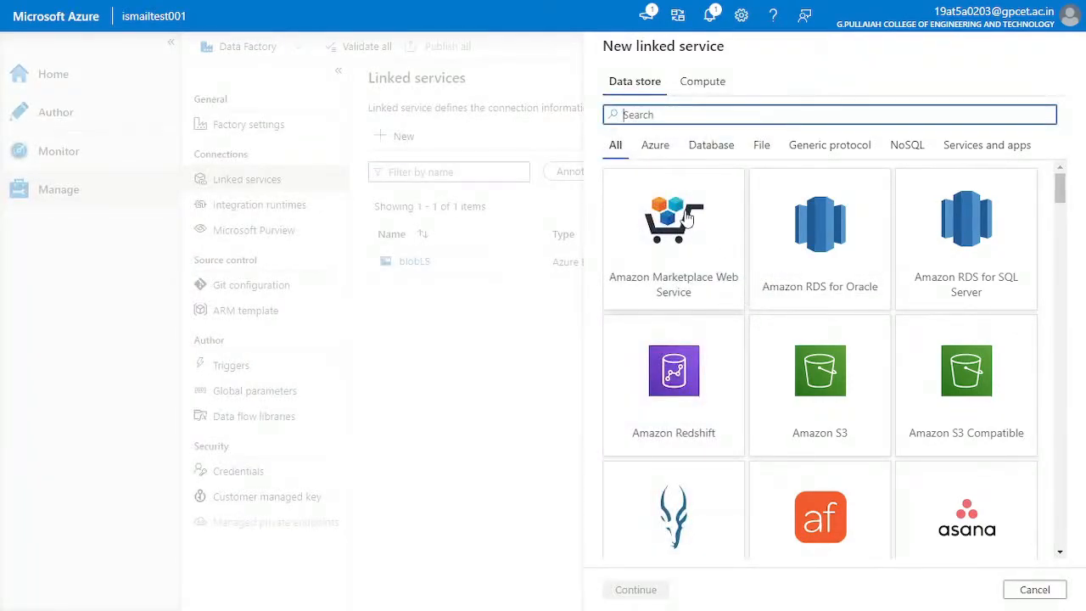
{"action": "left_click", "coordinate": [655, 145]}
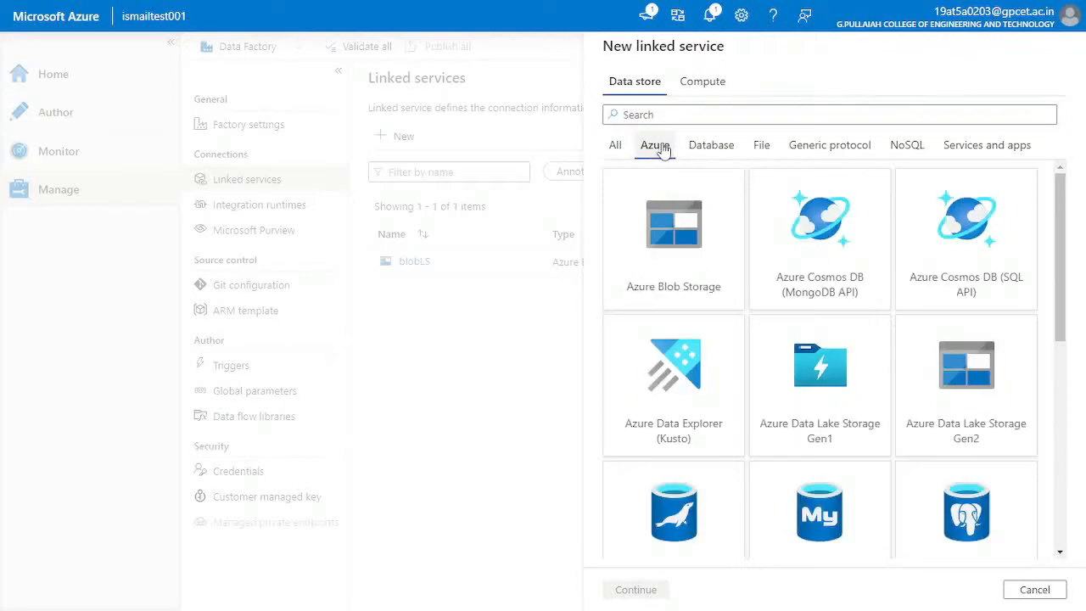
{"action": "left_click", "coordinate": [1006, 376]}
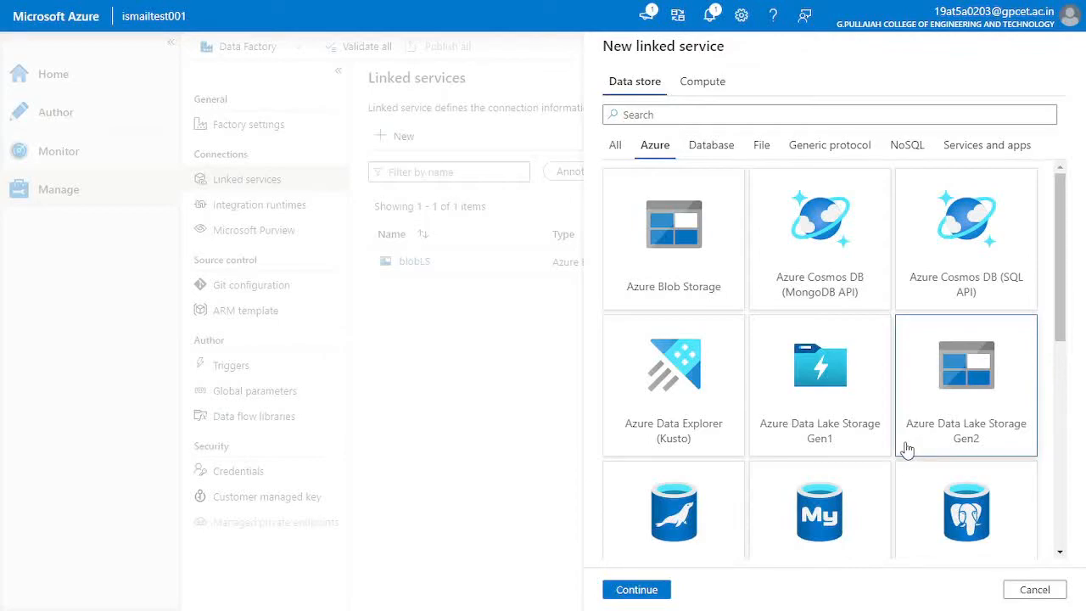
{"action": "left_click", "coordinate": [637, 590]}
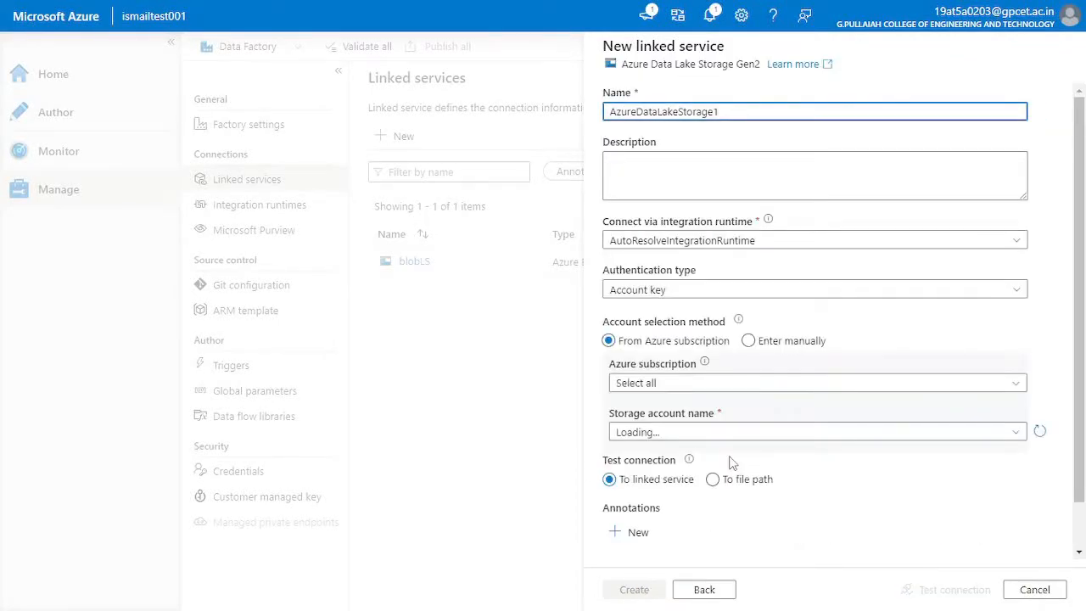
Replace the Data Lake Storage Gen2 linked service's default name with datalakeLS.
{"action": "key", "text": "BackSpace"}
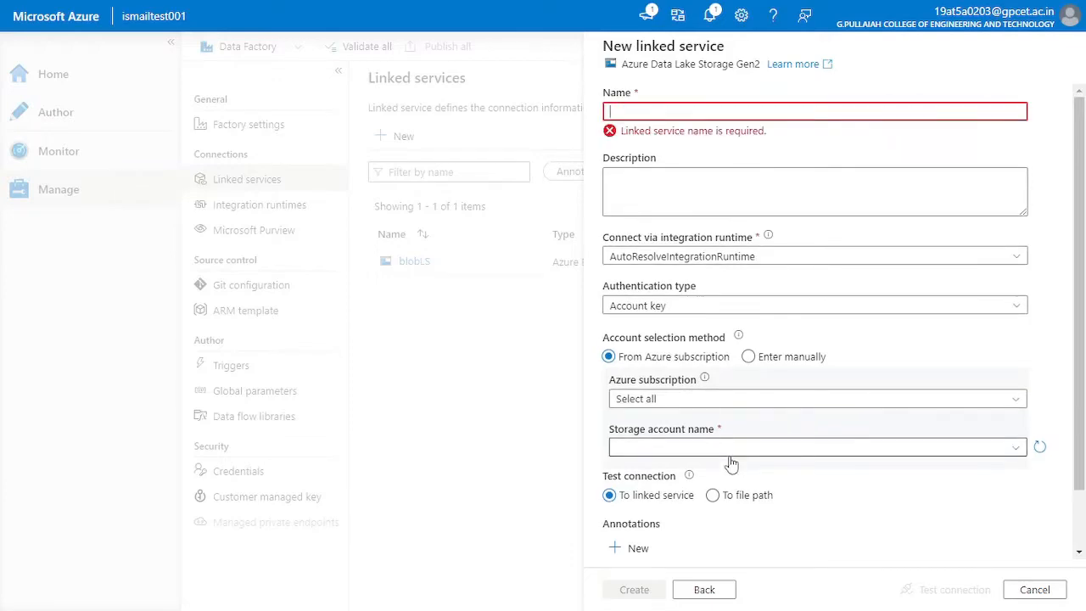
{"action": "type", "text": "datala"}
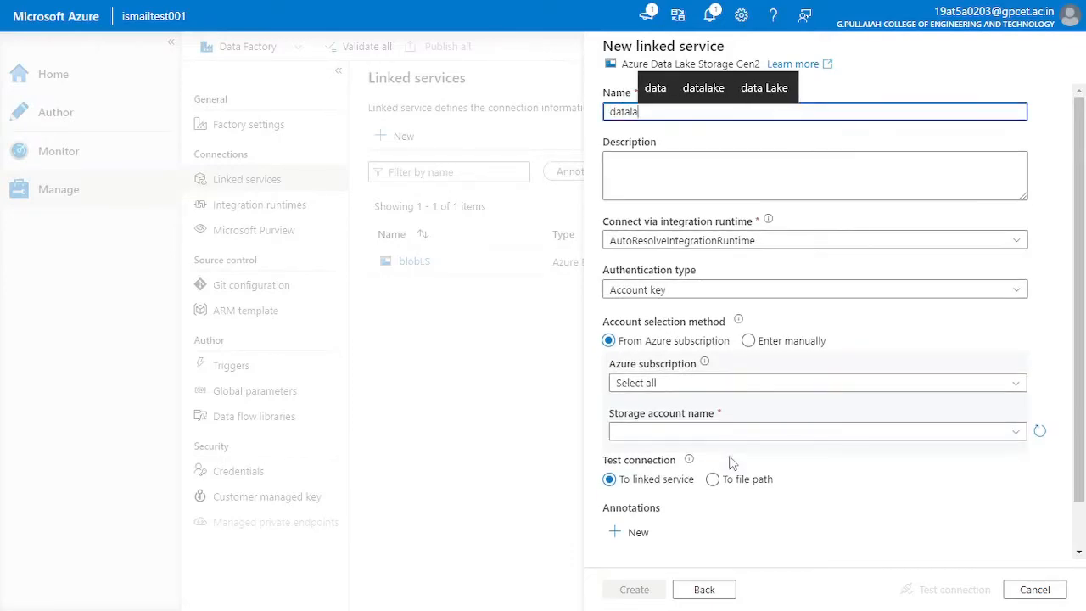
{"action": "type", "text": "keLS"}
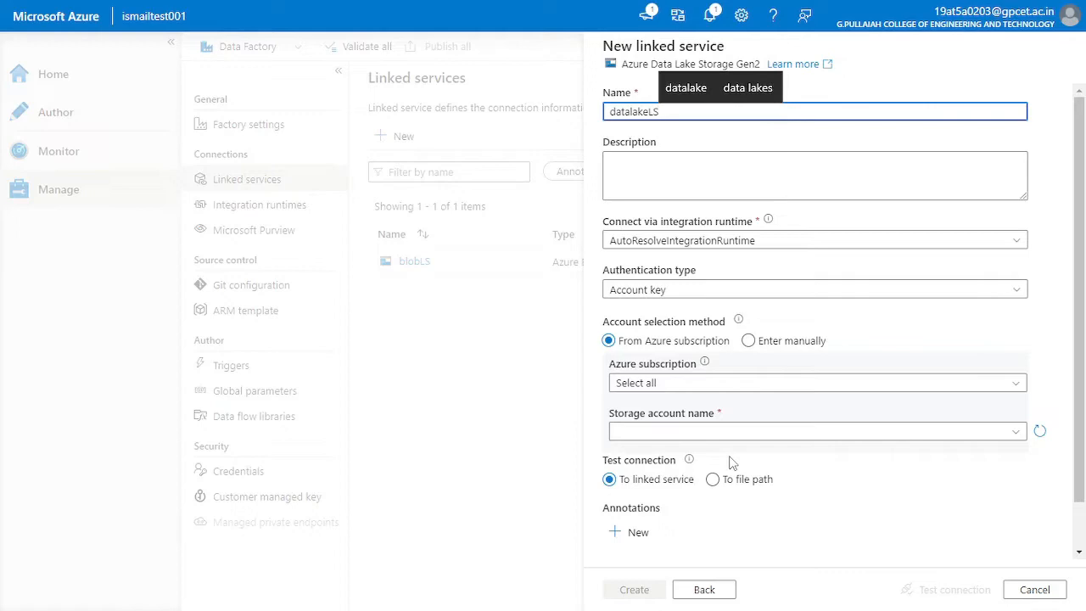
Select the paid Azure subscription and the ismaildatalake storage account for the datalakeLS linked service.
{"action": "left_click", "coordinate": [652, 387]}
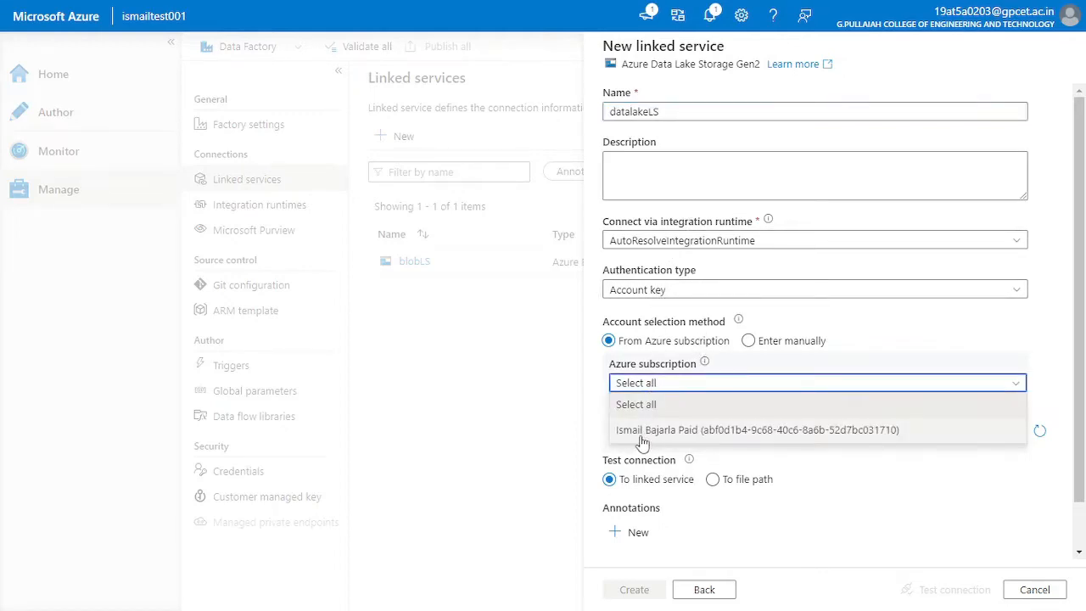
{"action": "left_click", "coordinate": [752, 433]}
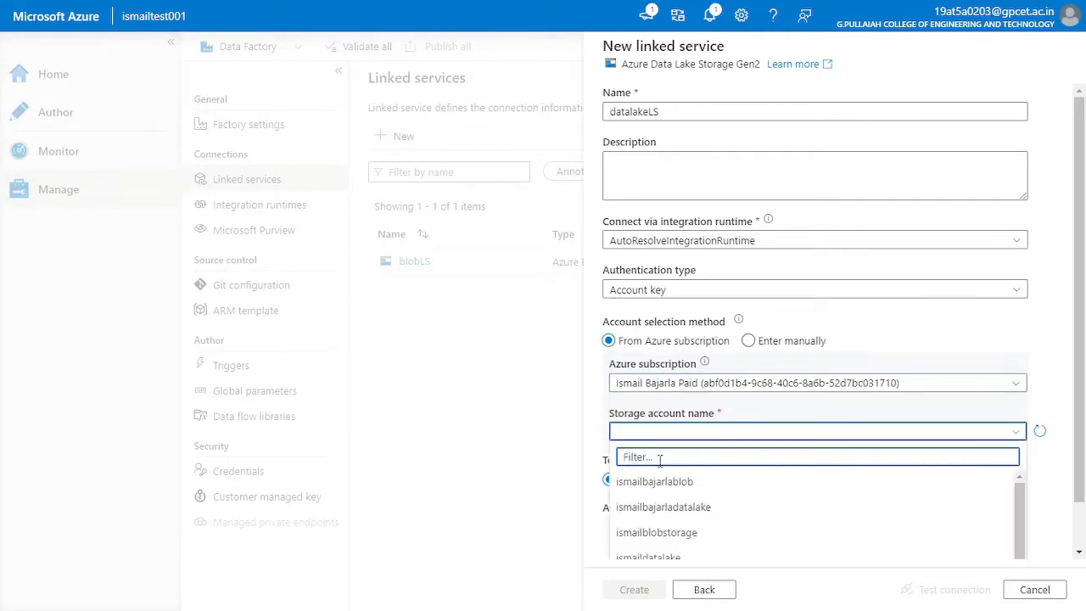
{"action": "scroll", "coordinate": [655, 455], "scroll_direction": "down", "scroll_amount": 1}
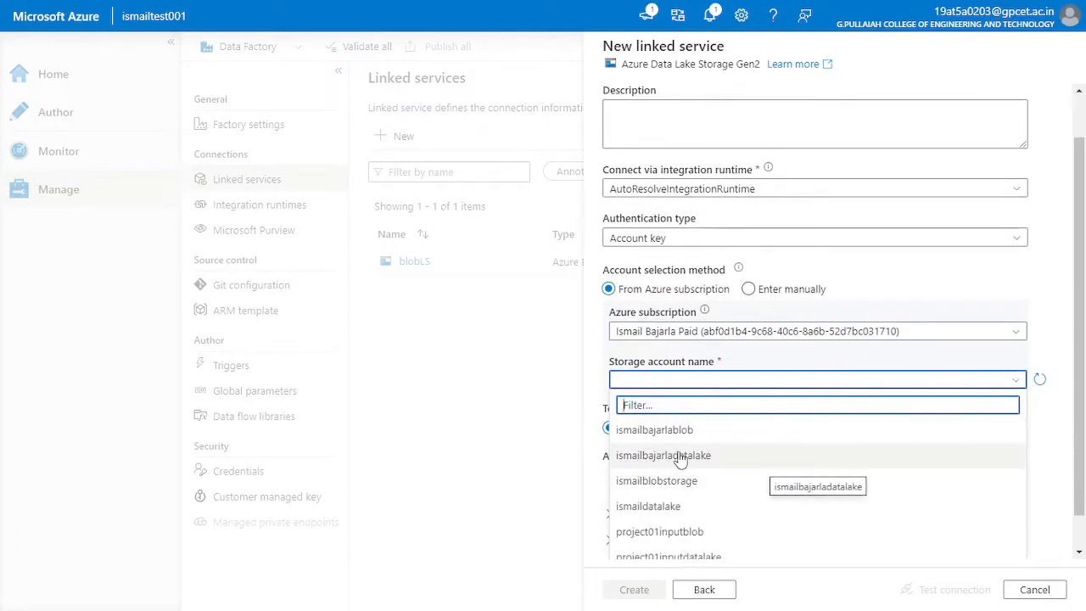
{"action": "left_click", "coordinate": [708, 510]}
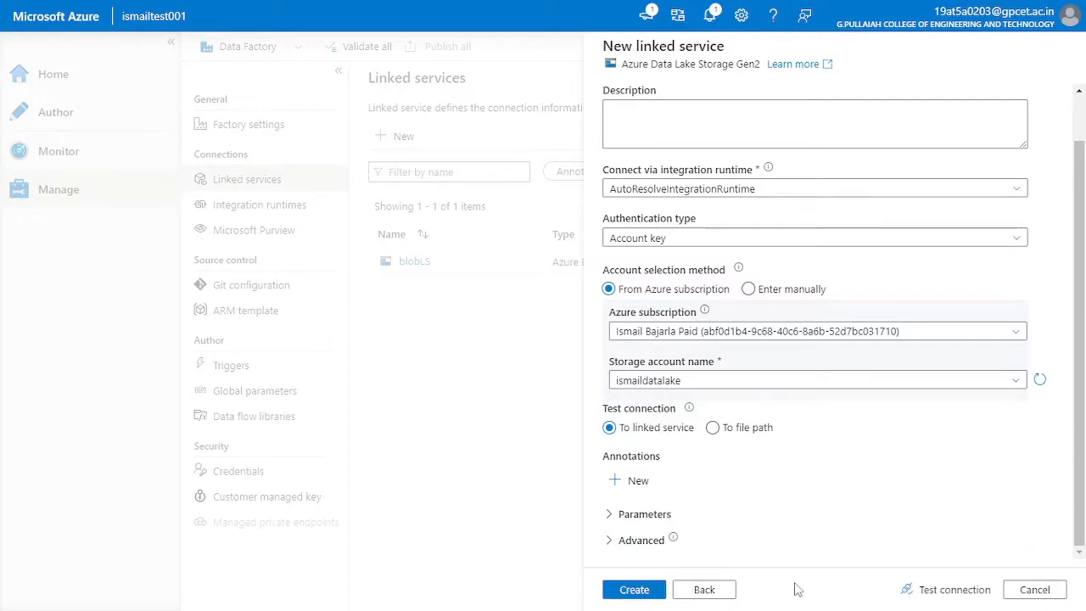
Test the datalakeLS linked service's connection and create the linked service.
{"action": "left_click", "coordinate": [939, 597]}
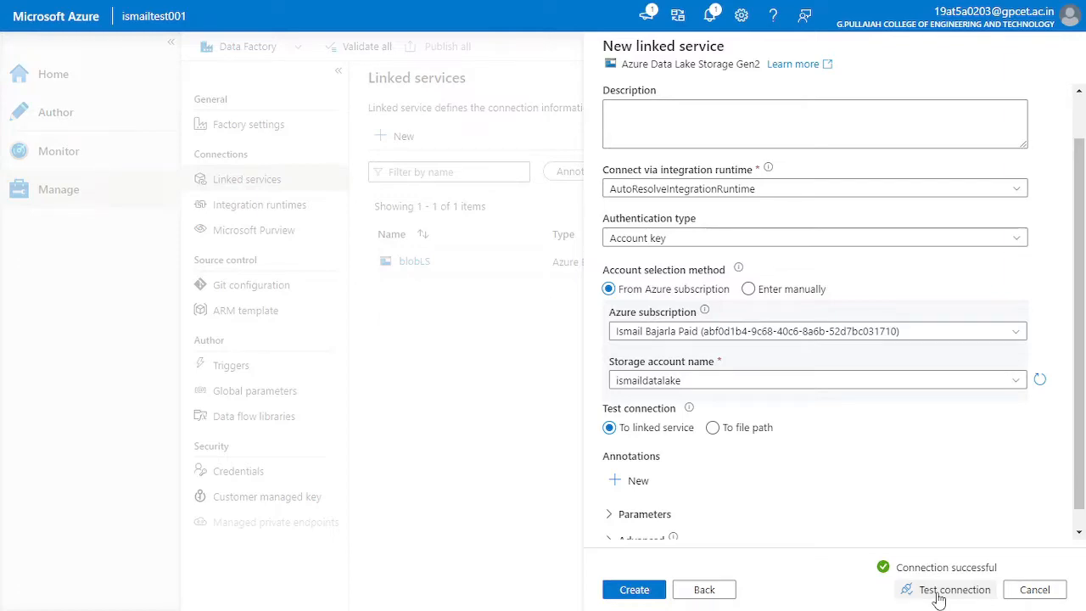
{"action": "left_click", "coordinate": [629, 598]}
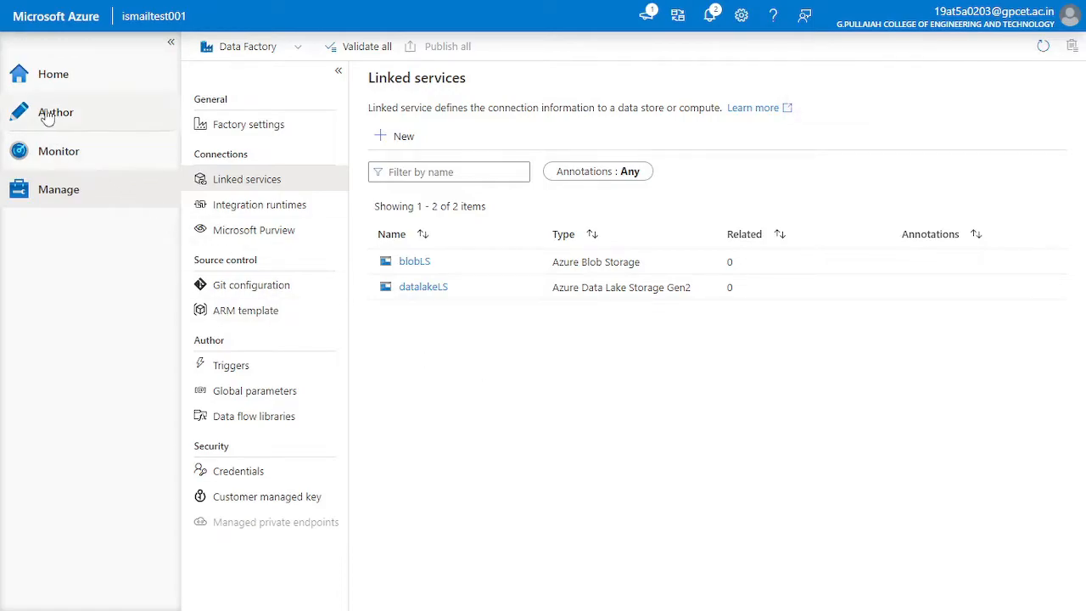
Start a new dataset in the factory's authoring area using the Azure Blob Storage data store and the DelimitedText format.
{"action": "left_click", "coordinate": [98, 118]}
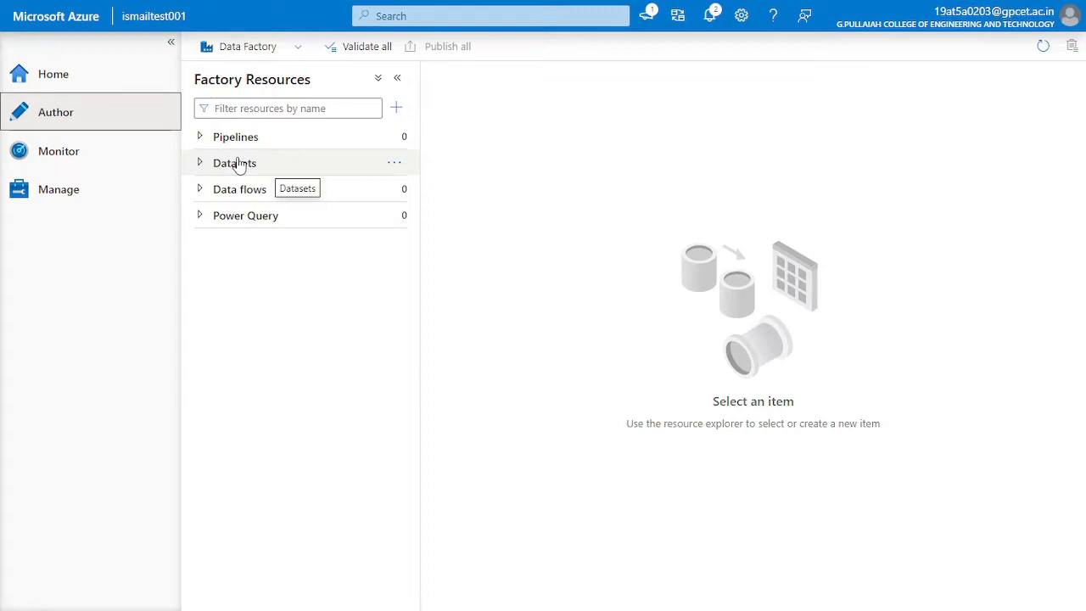
{"action": "left_click", "coordinate": [393, 164]}
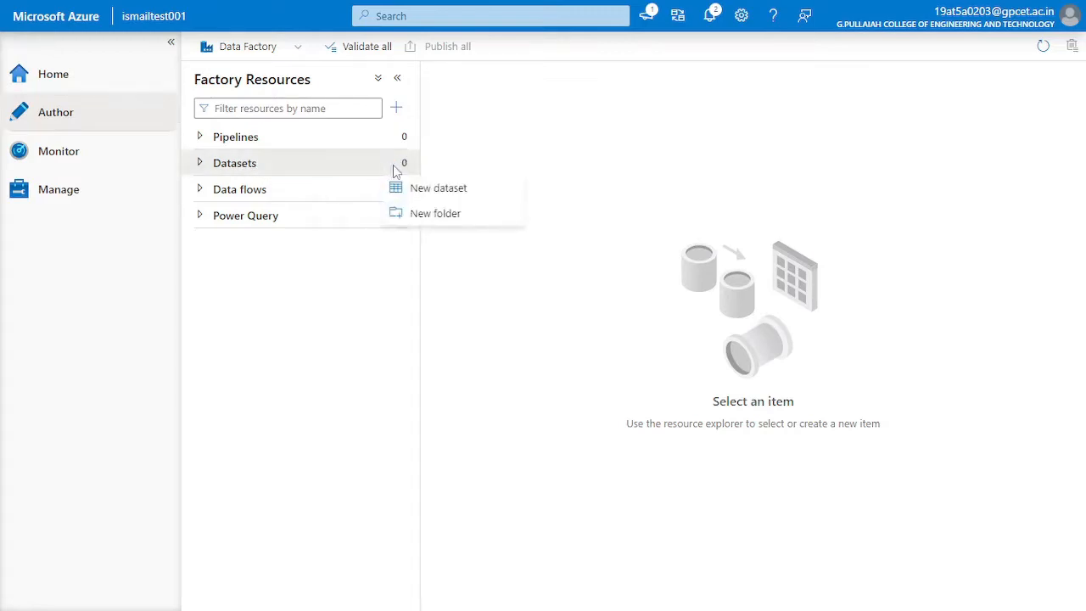
{"action": "left_click", "coordinate": [469, 195]}
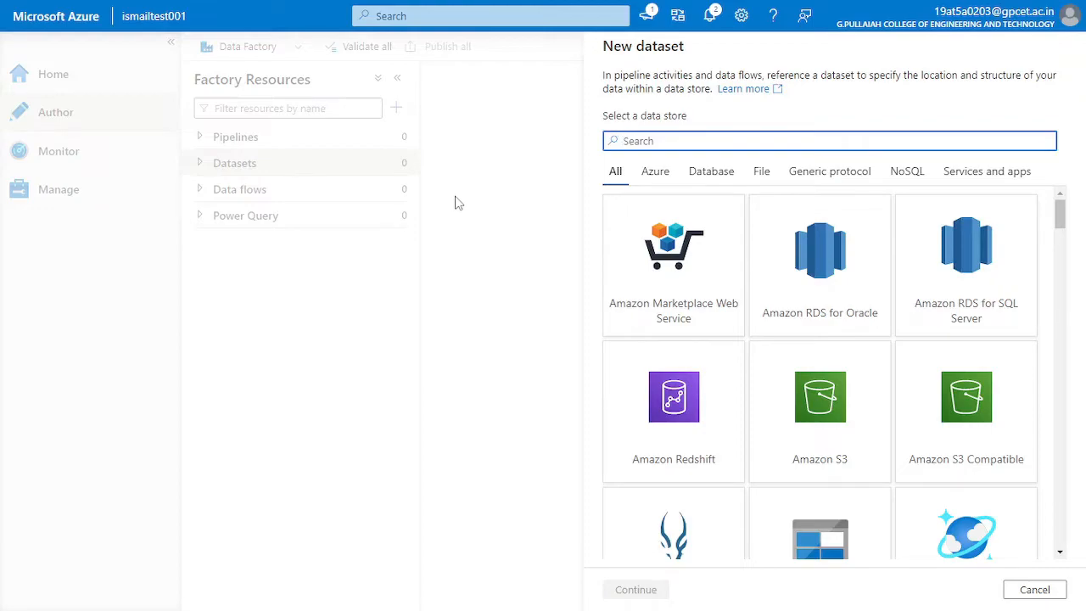
{"action": "scroll", "coordinate": [827, 255], "scroll_direction": "down", "scroll_amount": 3}
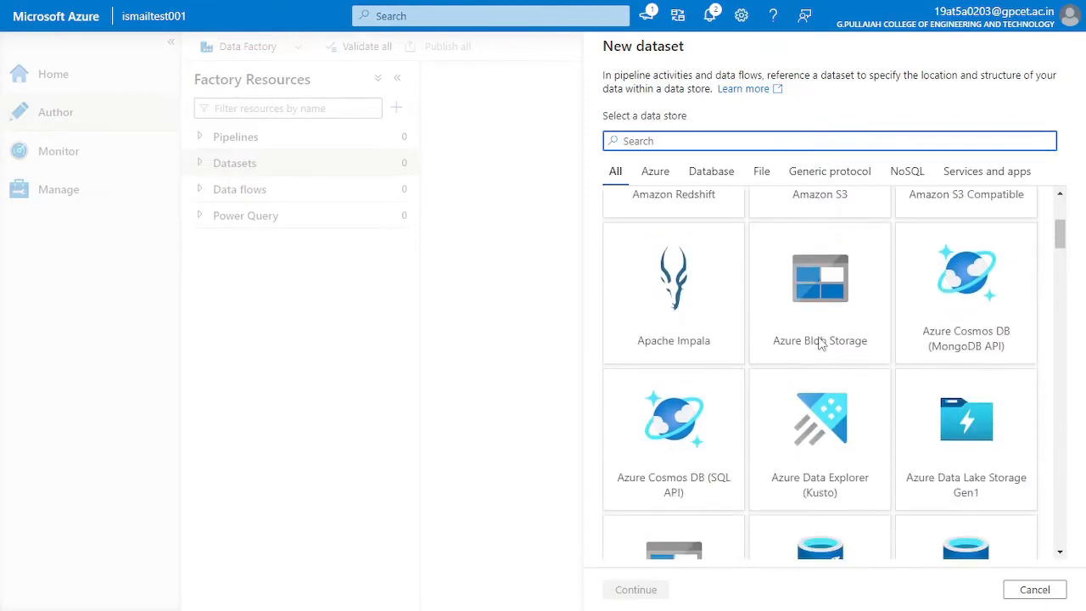
{"action": "left_click", "coordinate": [843, 312]}
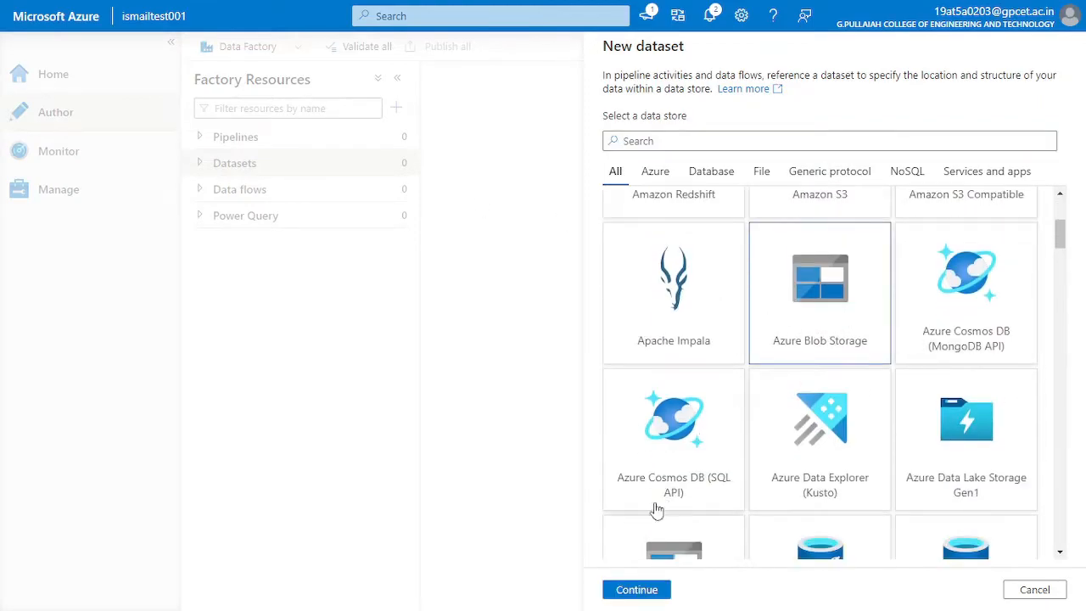
{"action": "left_click", "coordinate": [637, 590]}
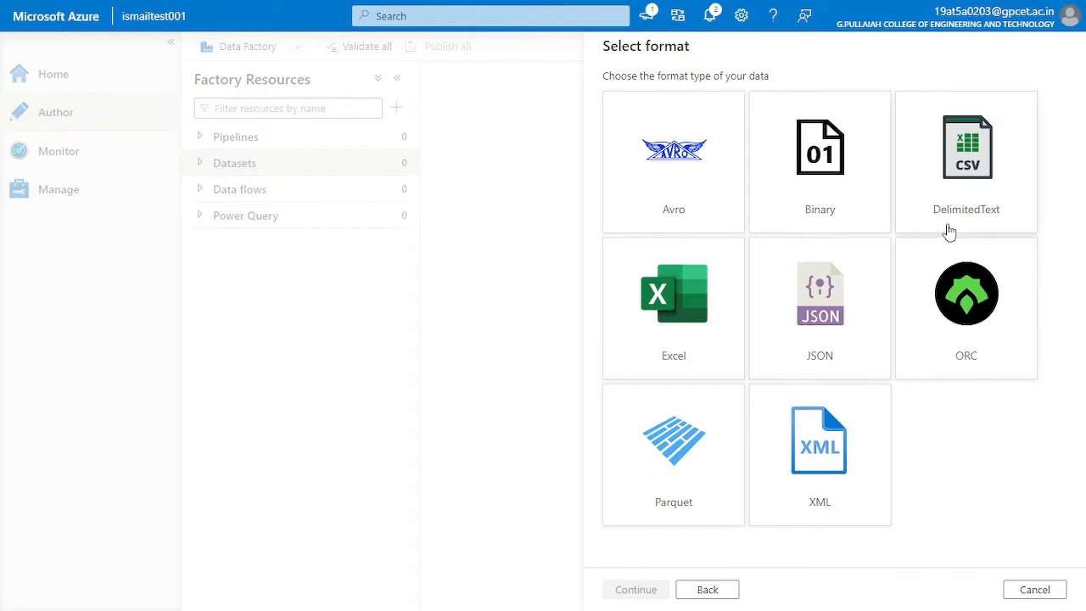
{"action": "left_click", "coordinate": [950, 173]}
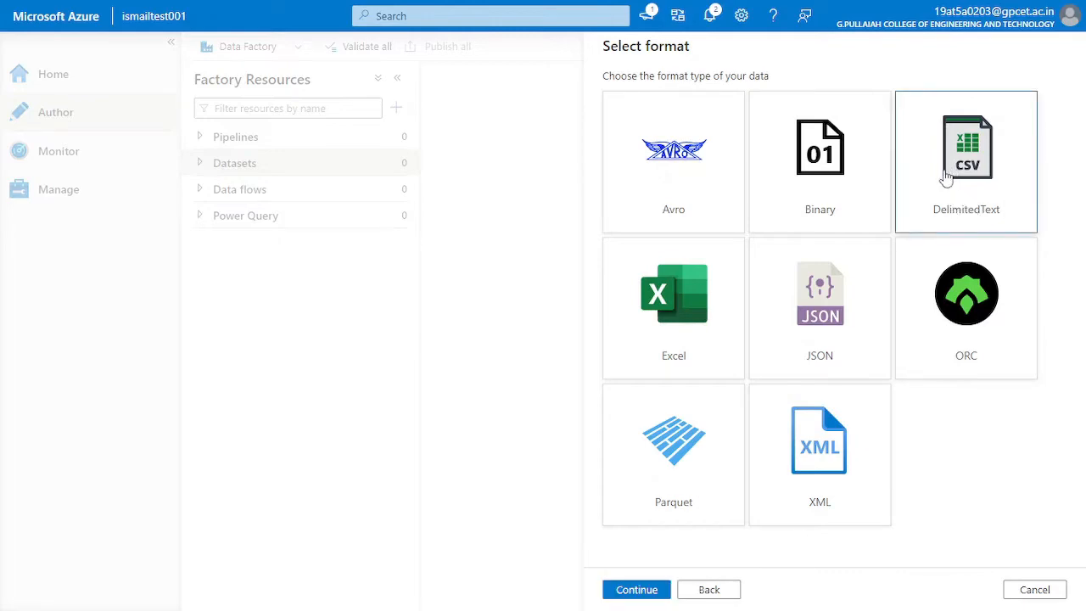
{"action": "left_click", "coordinate": [618, 590]}
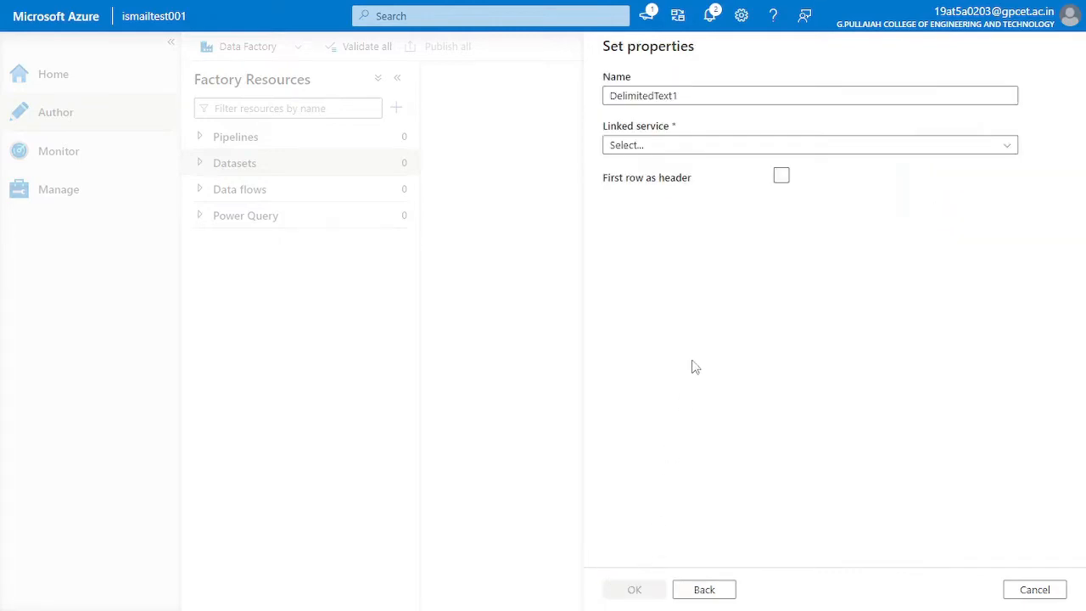
Replace the new dataset's default name with Sample_File.
{"action": "left_click", "coordinate": [750, 96]}
{"action": "key", "text": "ctrl+a"}
{"action": "key", "text": "BackSpace"}
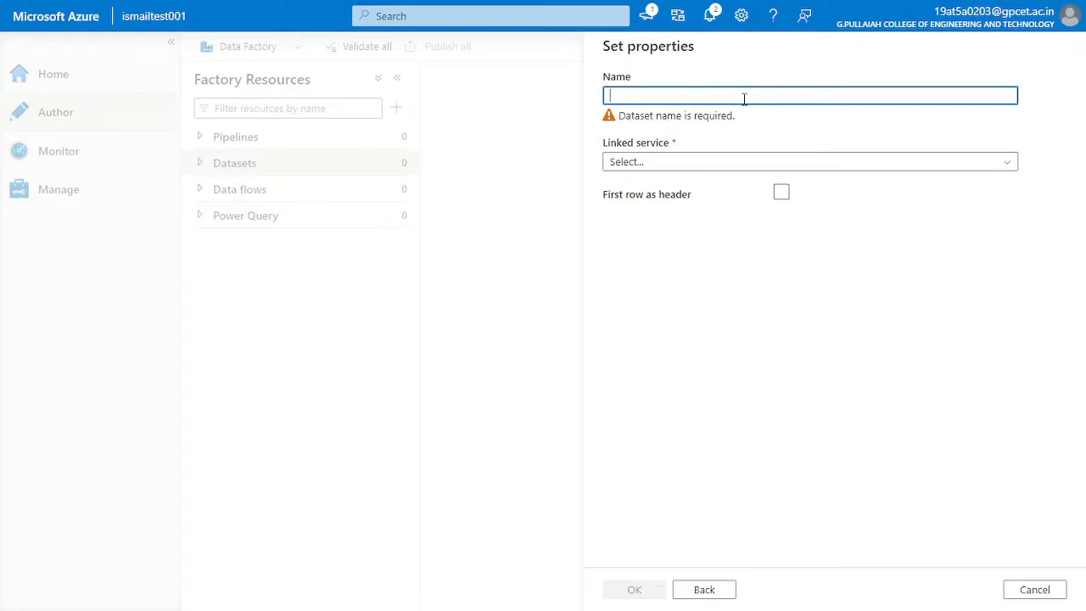
{"action": "type", "text": "Sampl"}
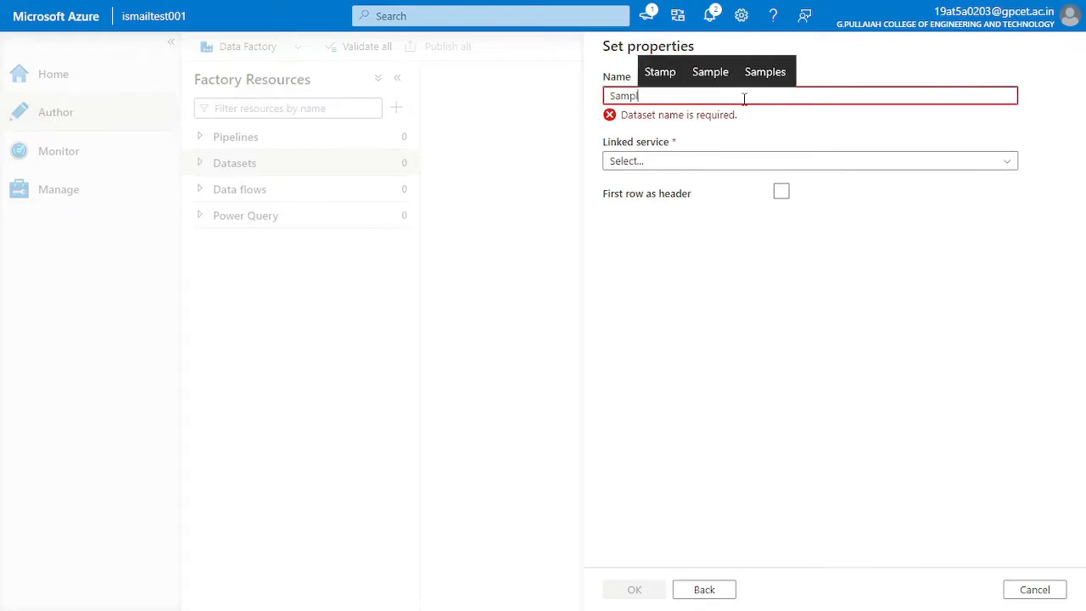
{"action": "type", "text": "e File"}
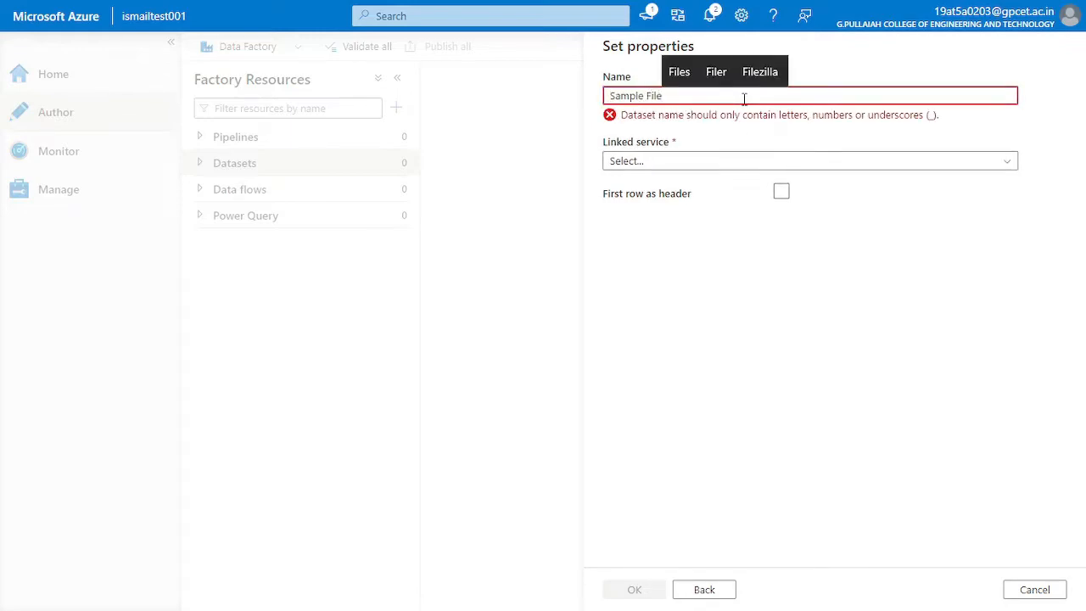
{"action": "key", "text": "BackSpace"}
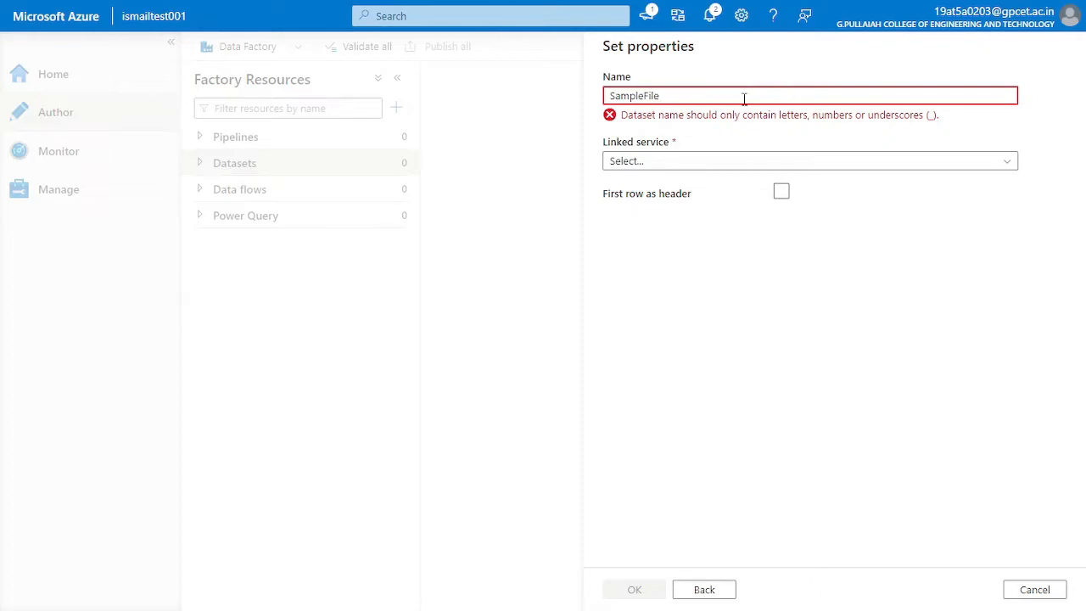
{"action": "type", "text": "-"}
{"action": "key", "text": "BackSpace"}
{"action": "type", "text": "_"}
Select blobLS as the linked service for the Sample_File dataset.
{"action": "key", "text": "Tab"}
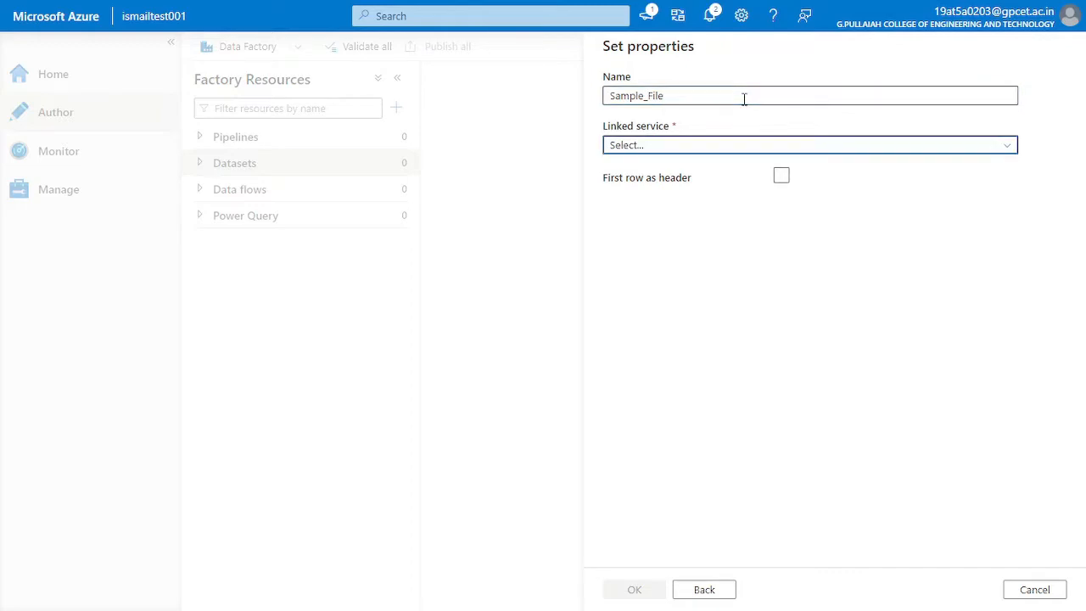
{"action": "key", "text": "Return"}
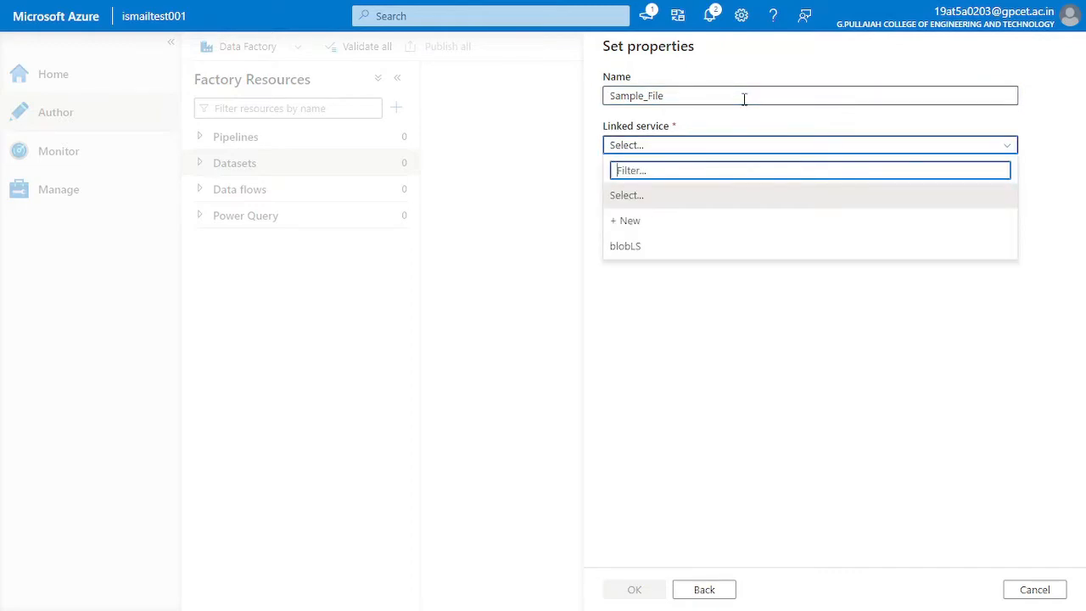
{"action": "key", "text": "Down"}
{"action": "key", "text": "Down"}
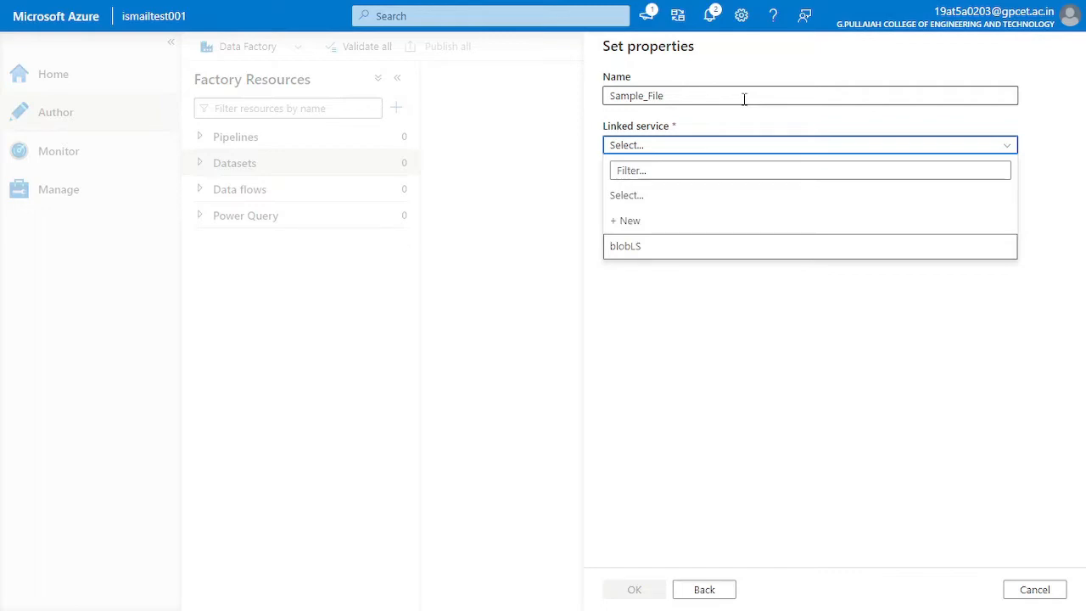
{"action": "key", "text": "Return"}
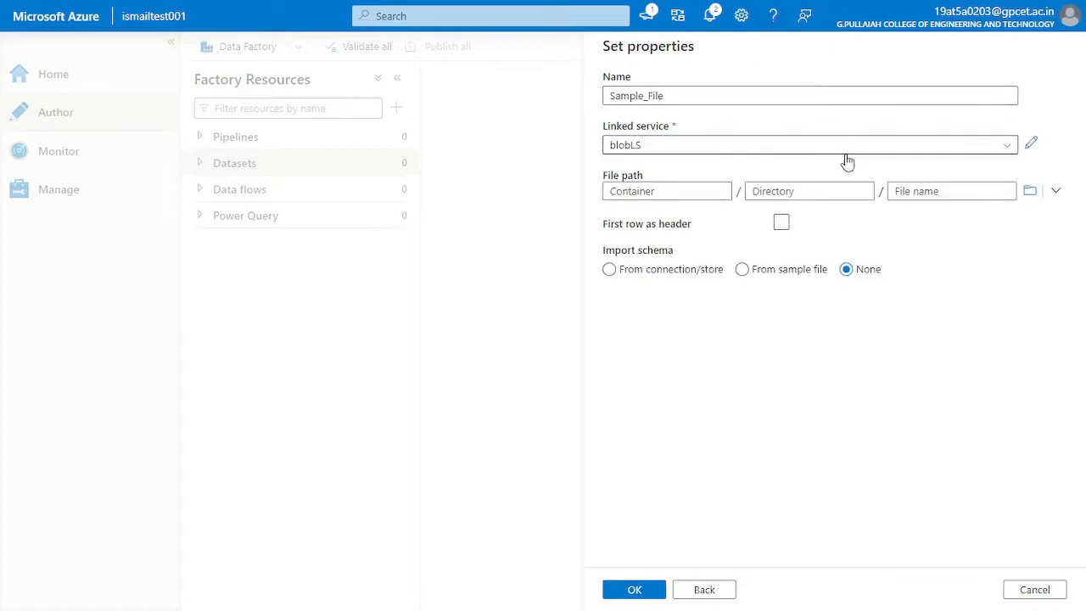
Browse the blob storage and set the dataset's file path to Sample File.txt in blob-container.
{"action": "left_click", "coordinate": [613, 186]}
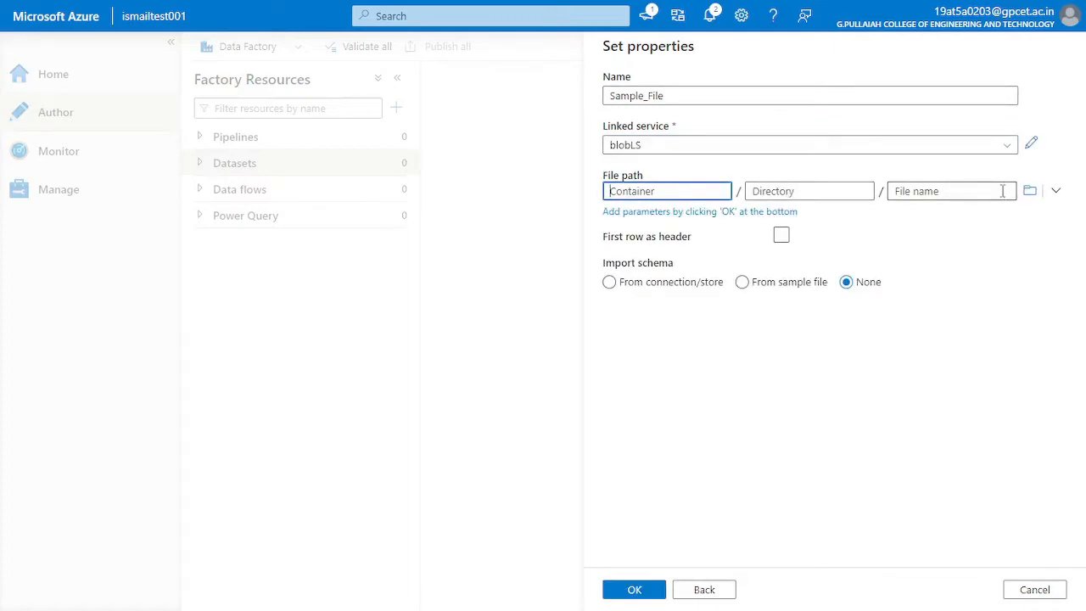
{"action": "left_click_drag", "start_coordinate": [604, 176], "coordinate": [659, 175]}
{"action": "left_click", "coordinate": [659, 175]}
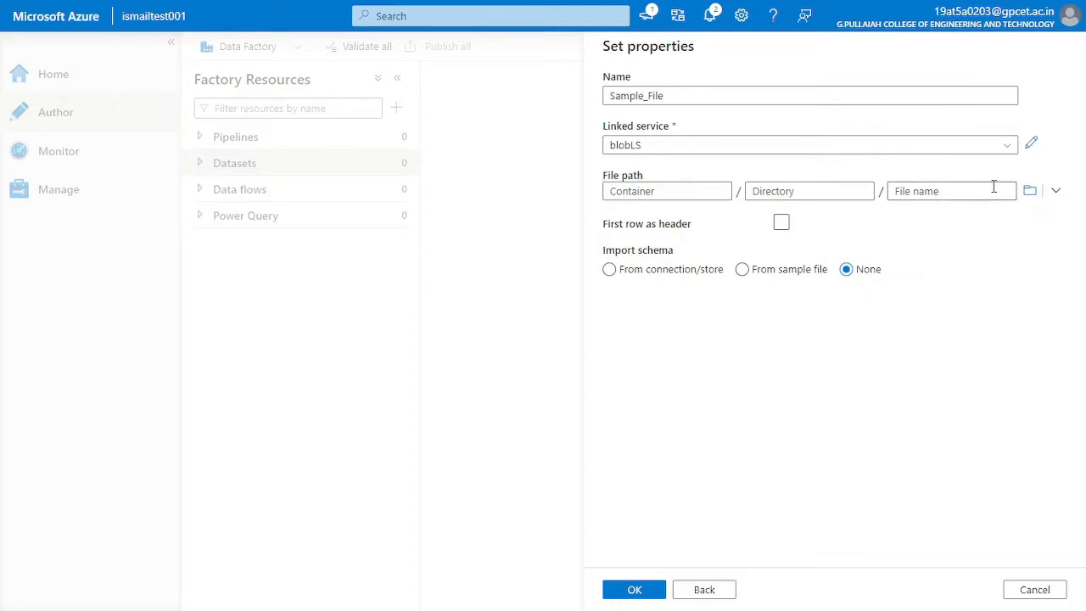
{"action": "left_click", "coordinate": [1029, 193]}
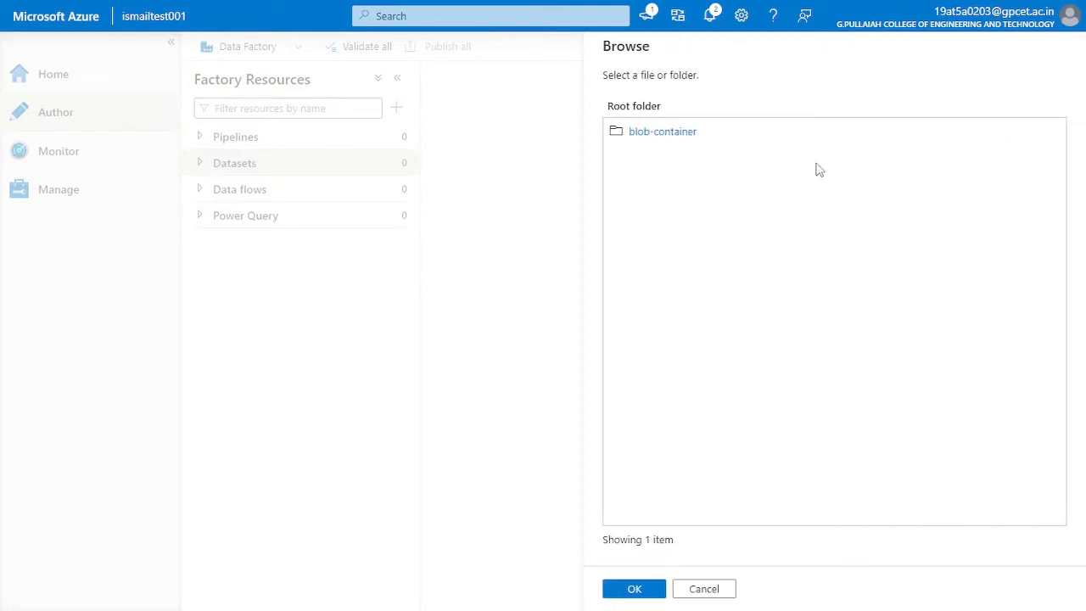
{"action": "left_click", "coordinate": [673, 136]}
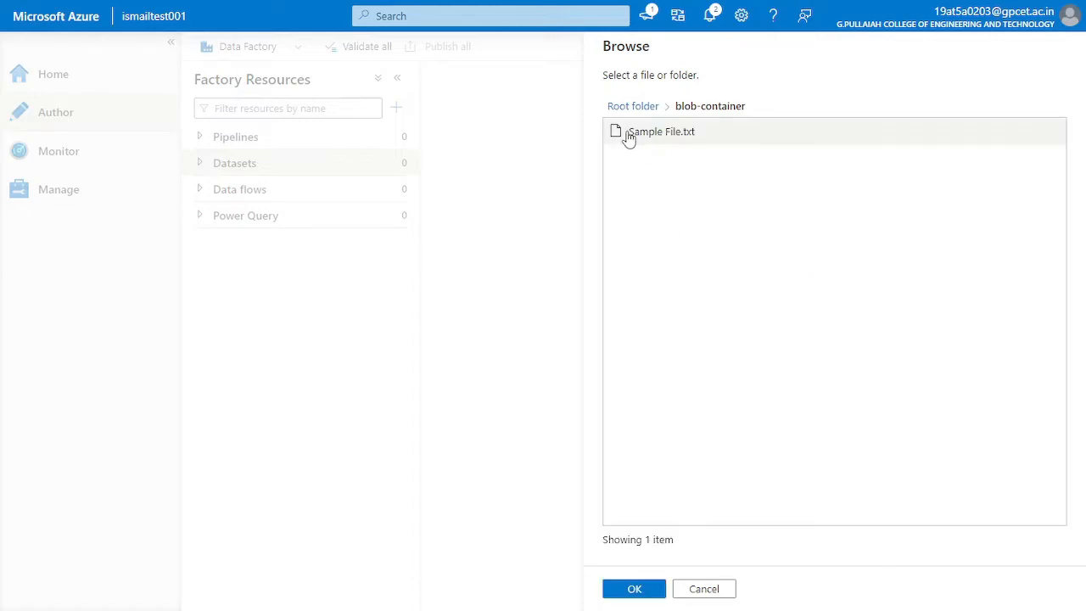
{"action": "left_click", "coordinate": [681, 140]}
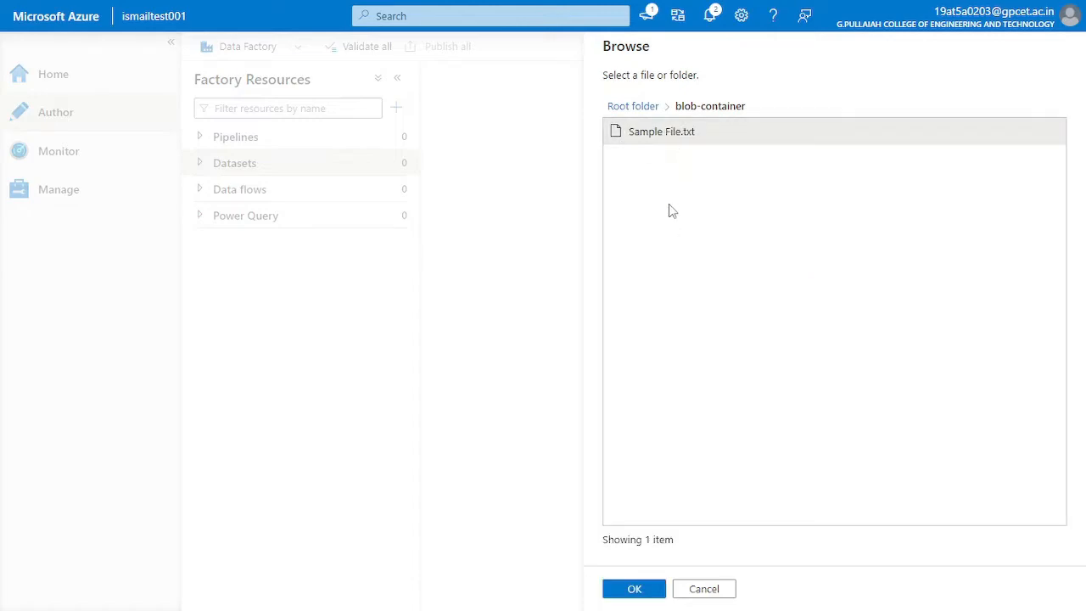
{"action": "left_click", "coordinate": [654, 587]}
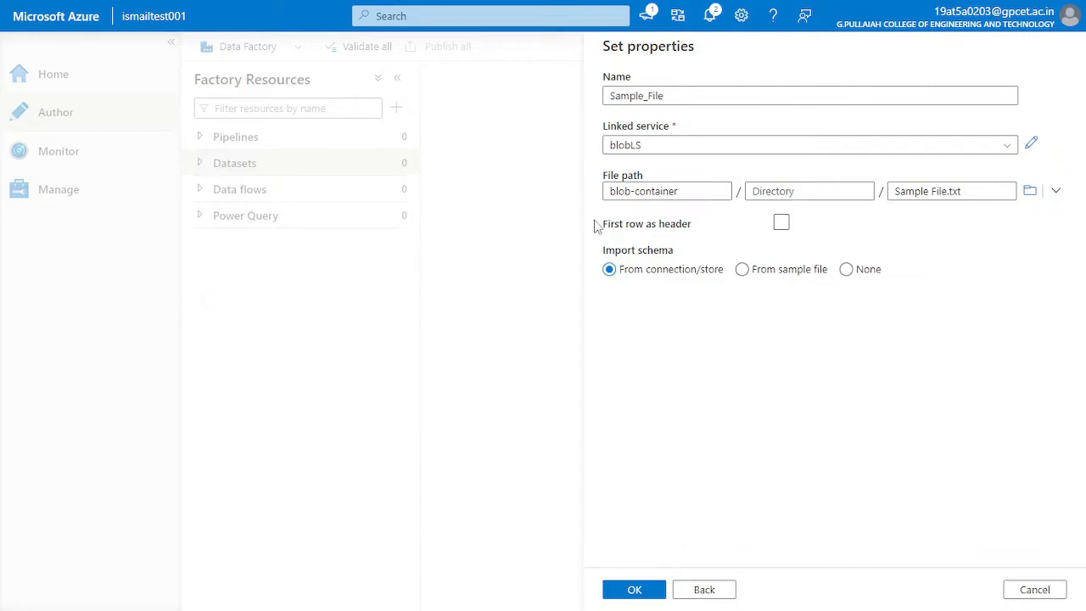
Switch to the Azure portal and view the containers of the ismailblobstorage storage account.
{"action": "left_click_drag", "start_coordinate": [591, 224], "coordinate": [671, 230]}
{"action": "left_click", "coordinate": [703, 239]}
{"action": "key", "text": "ctrl+shift+Tab"}
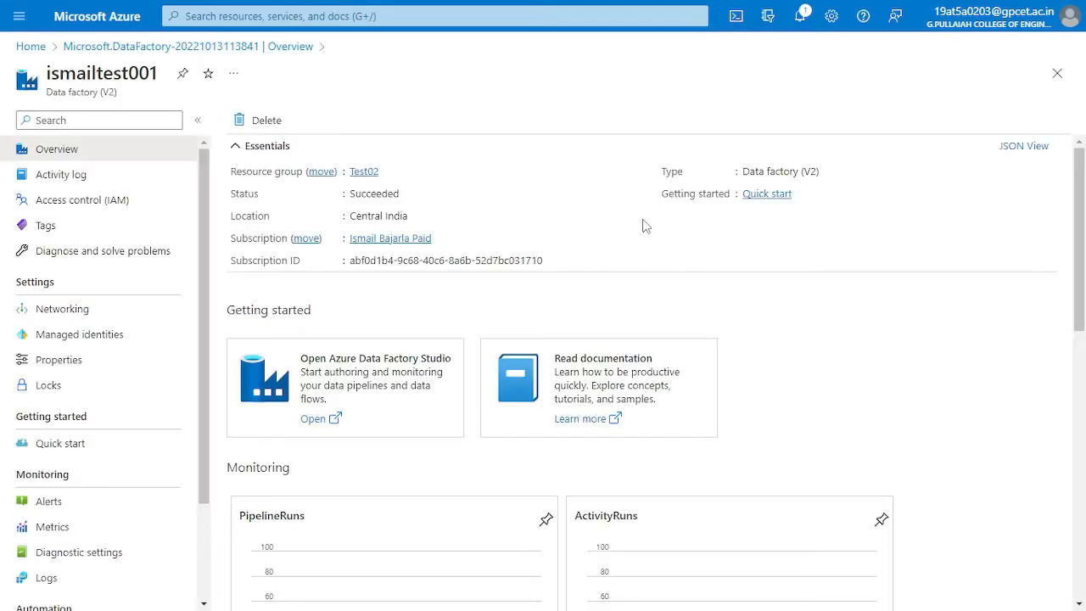
{"action": "left_click", "coordinate": [32, 47]}
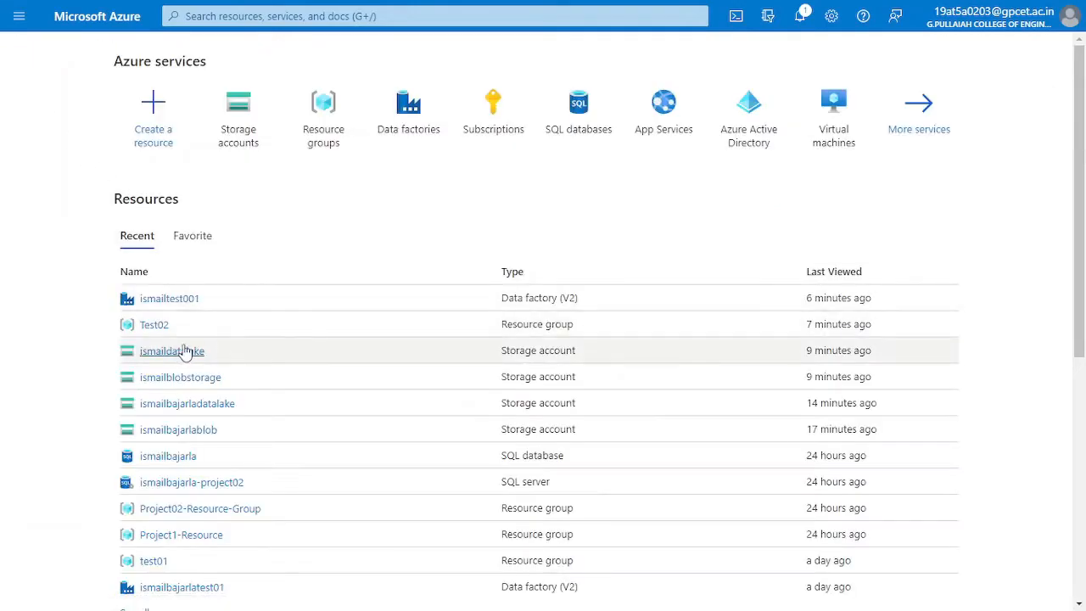
{"action": "left_click", "coordinate": [182, 380]}
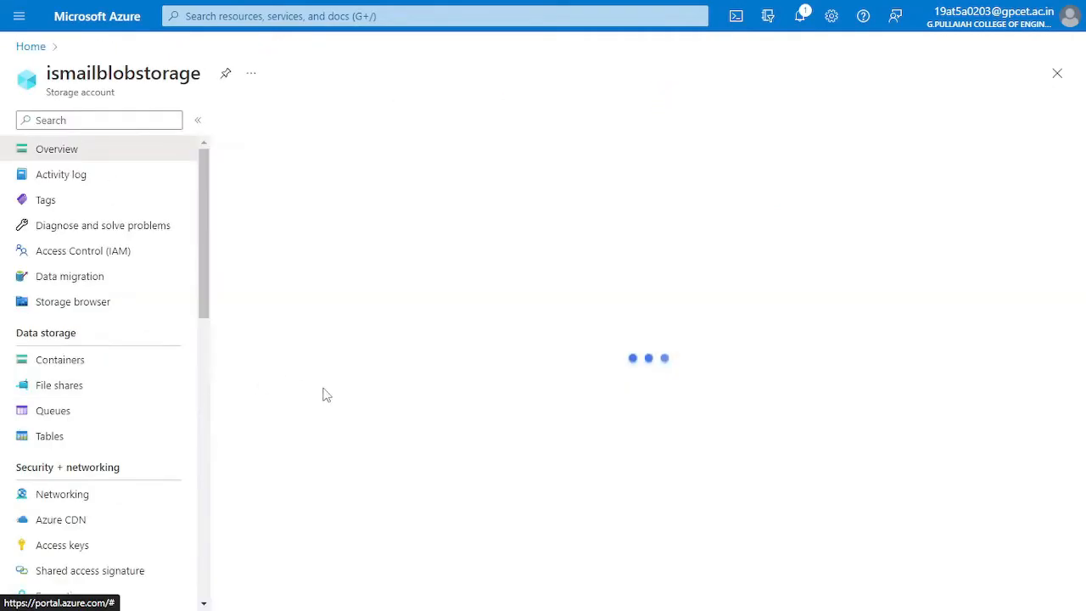
{"action": "left_click", "coordinate": [31, 387]}
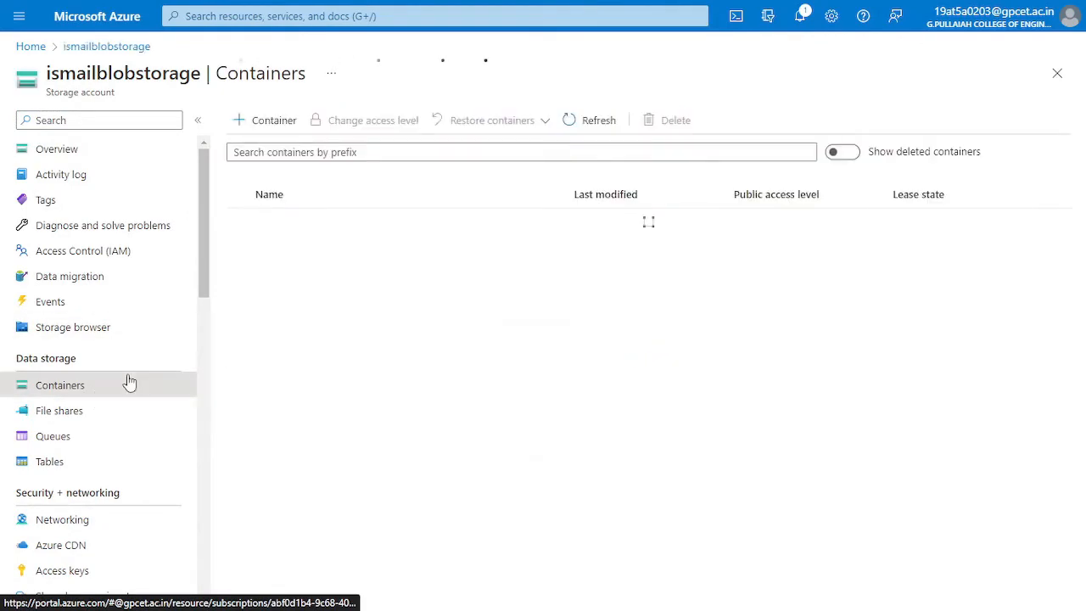
Open Sample File.txt in blob-container for editing and examine its header row and records.
{"action": "left_click", "coordinate": [288, 248]}
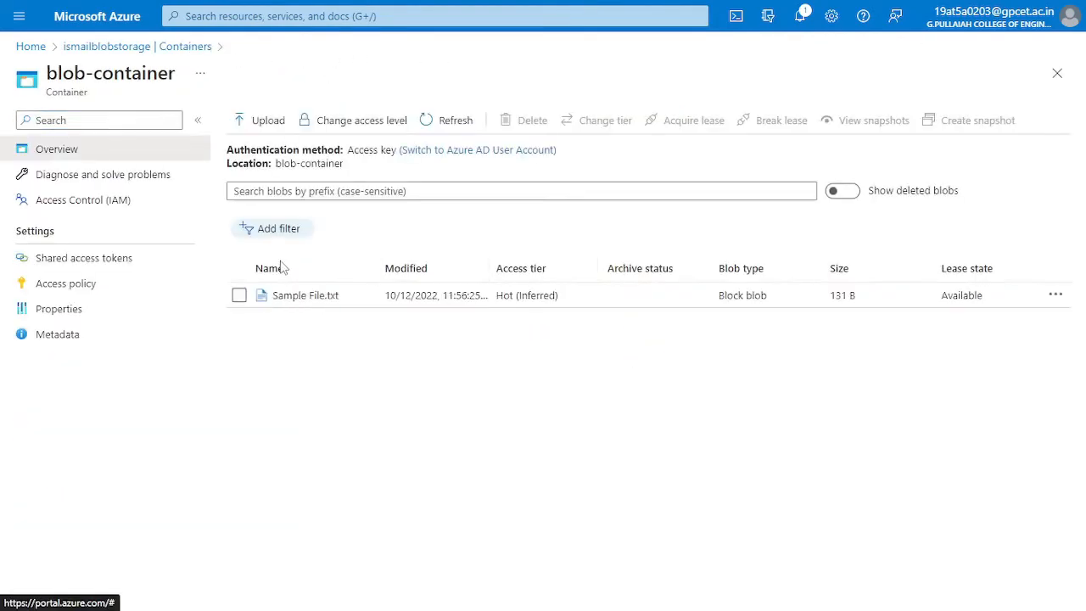
{"action": "left_click", "coordinate": [288, 297]}
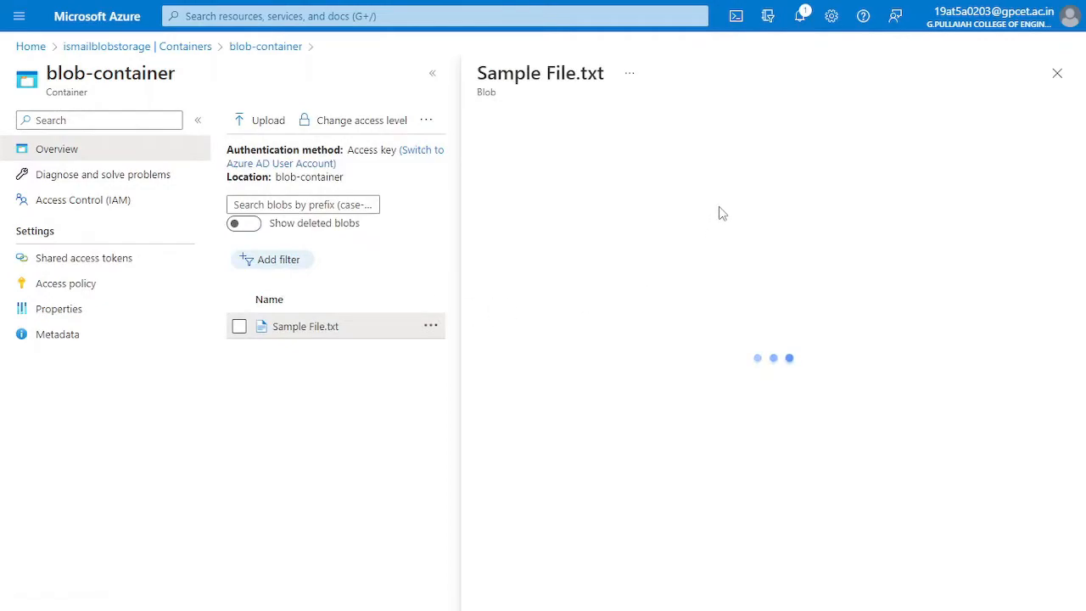
{"action": "left_click", "coordinate": [691, 158]}
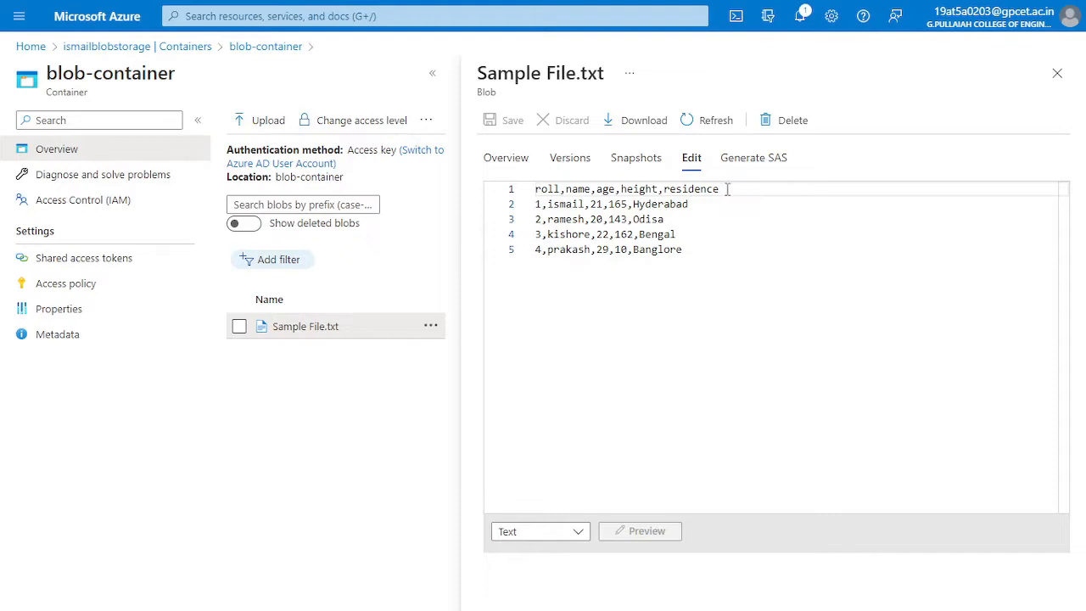
{"action": "left_click_drag", "start_coordinate": [727, 190], "coordinate": [535, 195]}
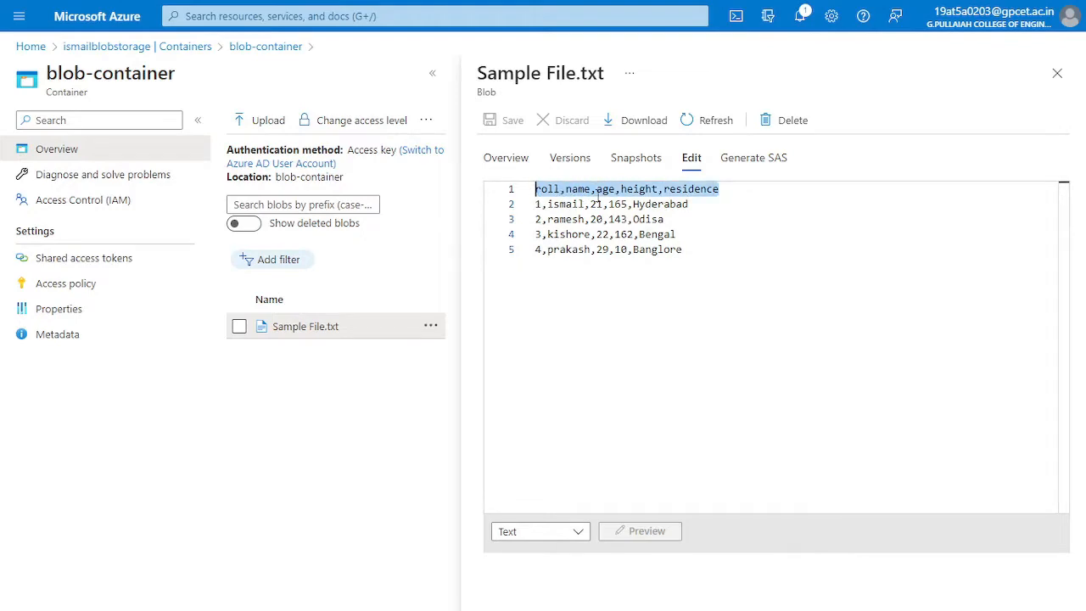
{"action": "left_click", "coordinate": [598, 194]}
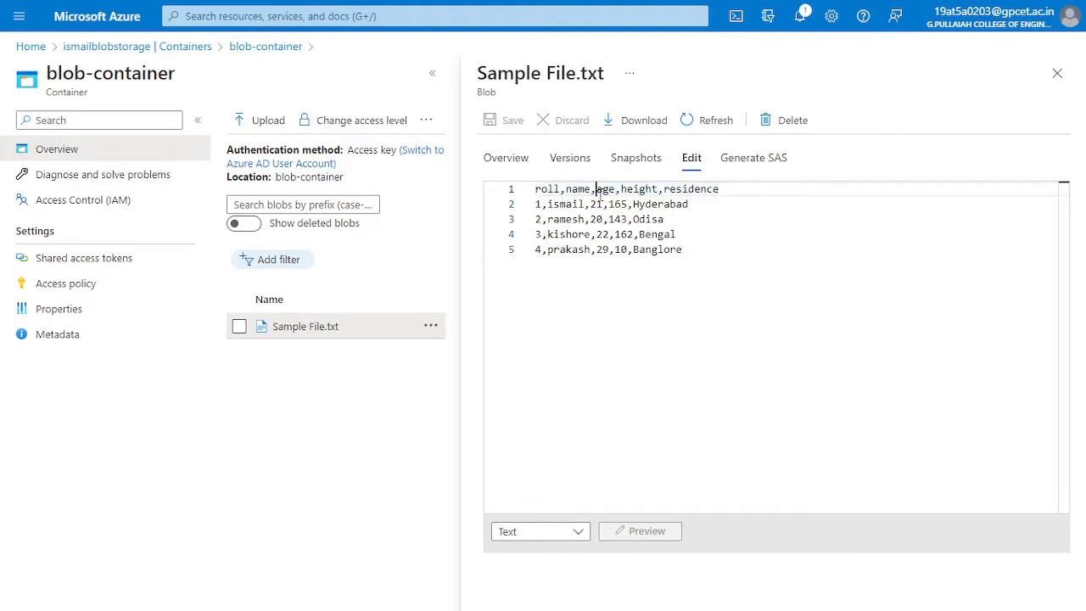
{"action": "left_click", "coordinate": [704, 293]}
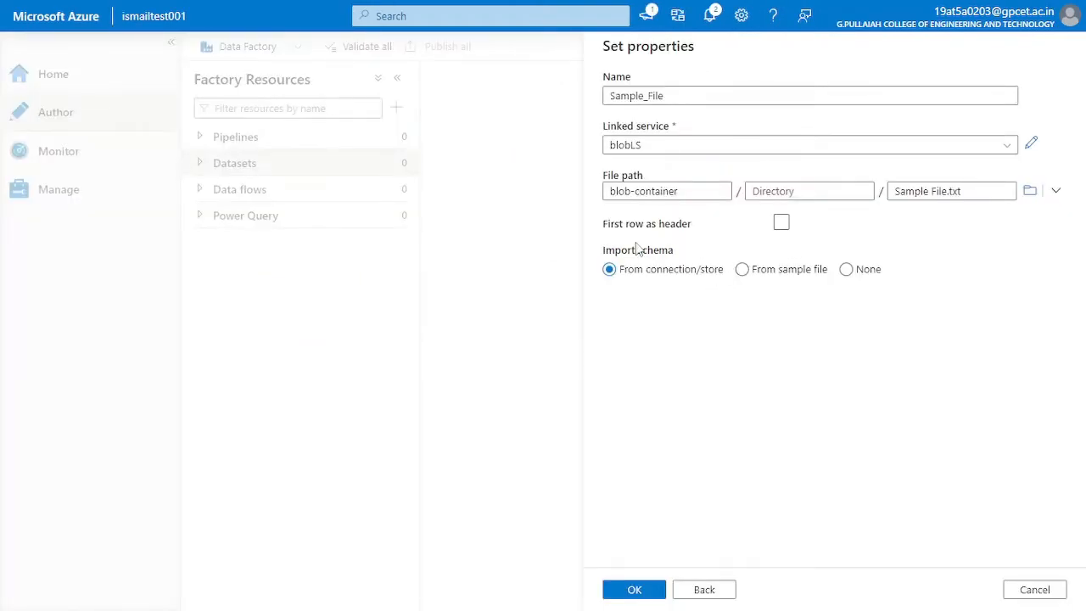
Treat the first row as header, set schema import to None, and create the Sample_File dataset in Data Factory.
{"action": "left_click", "coordinate": [784, 228]}
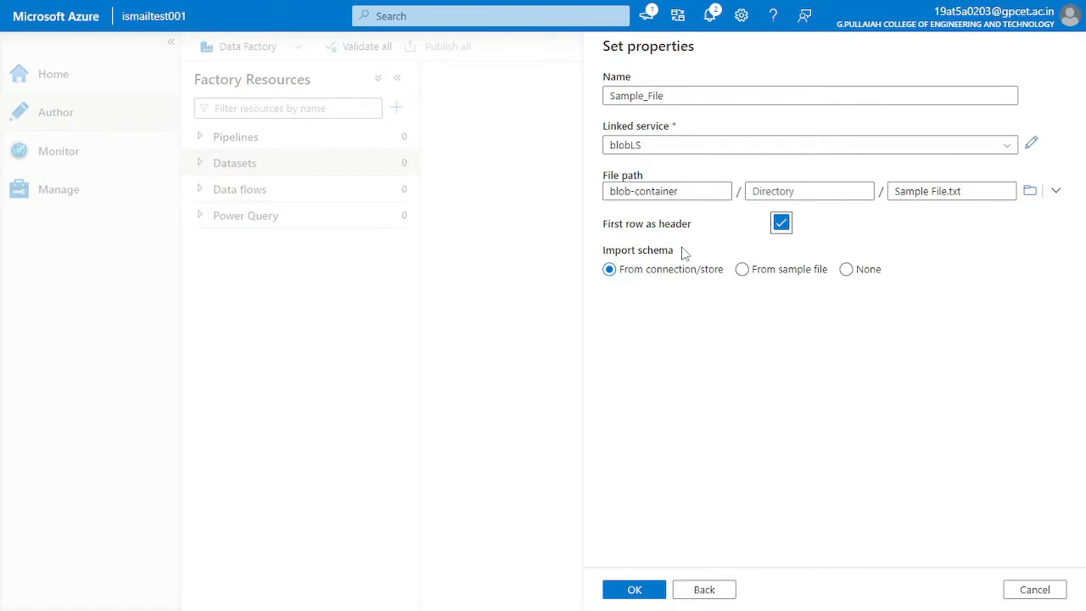
{"action": "left_click", "coordinate": [612, 275]}
{"action": "left_click", "coordinate": [866, 274]}
{"action": "left_click", "coordinate": [617, 592]}
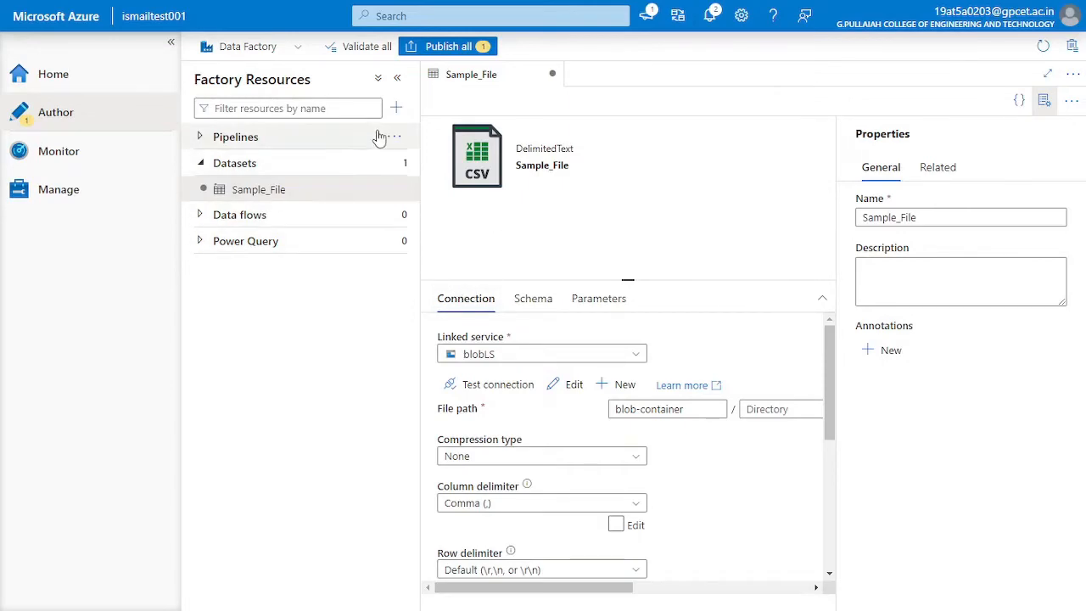
Start a new dataset on Azure Data Lake Storage Gen2 with the DelimitedText format.
{"action": "left_click", "coordinate": [396, 109]}
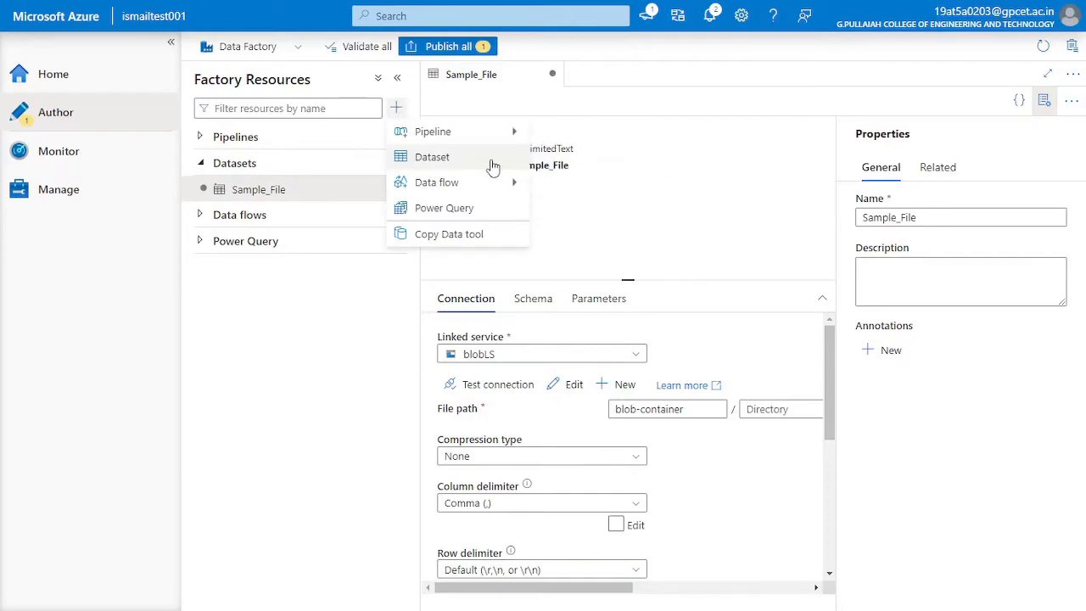
{"action": "left_click", "coordinate": [487, 159]}
{"action": "scroll", "coordinate": [696, 268], "scroll_direction": "down", "scroll_amount": 3}
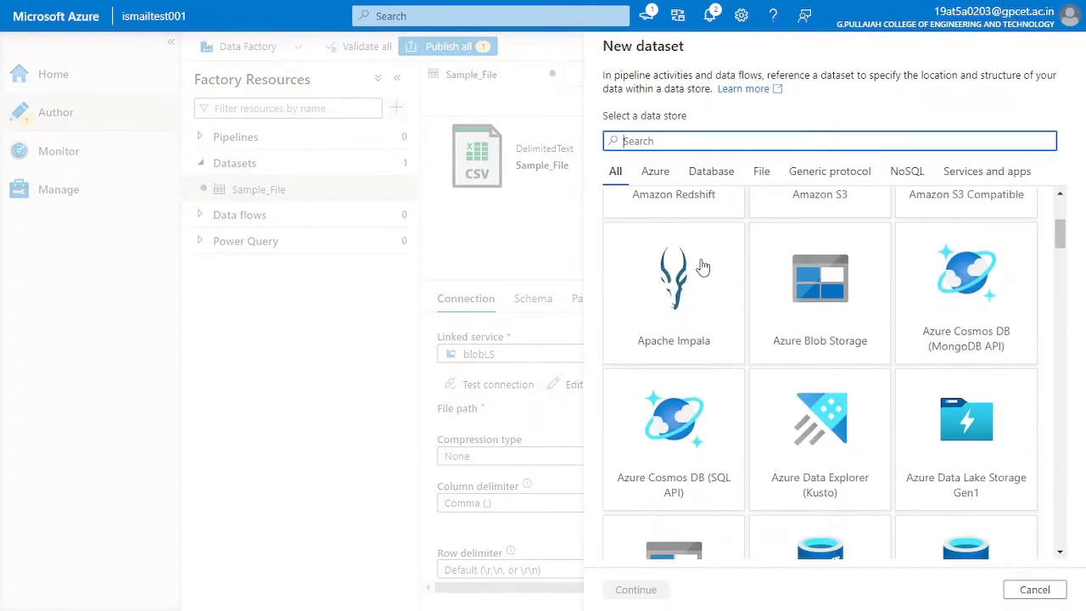
{"action": "scroll", "coordinate": [721, 273], "scroll_direction": "down", "scroll_amount": 3}
{"action": "scroll", "coordinate": [728, 277], "scroll_direction": "down", "scroll_amount": 1}
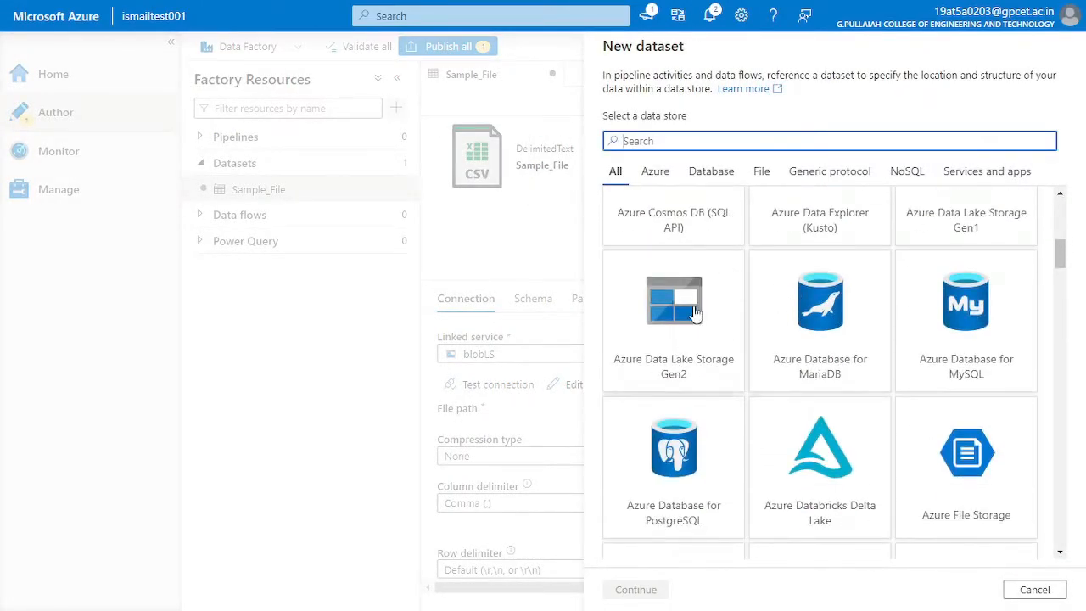
{"action": "left_click", "coordinate": [670, 333]}
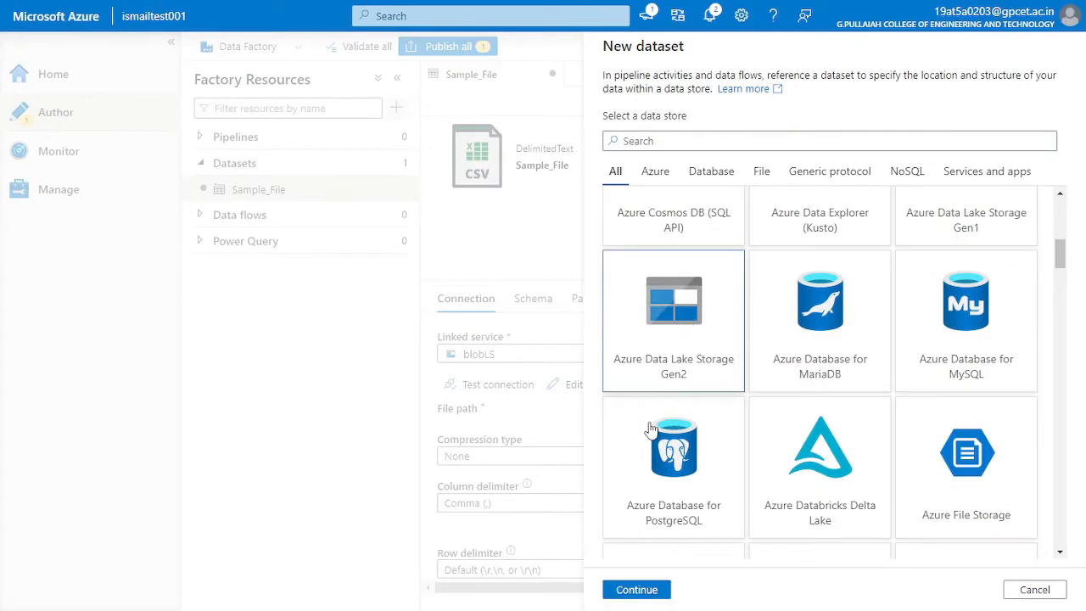
{"action": "left_click", "coordinate": [637, 590]}
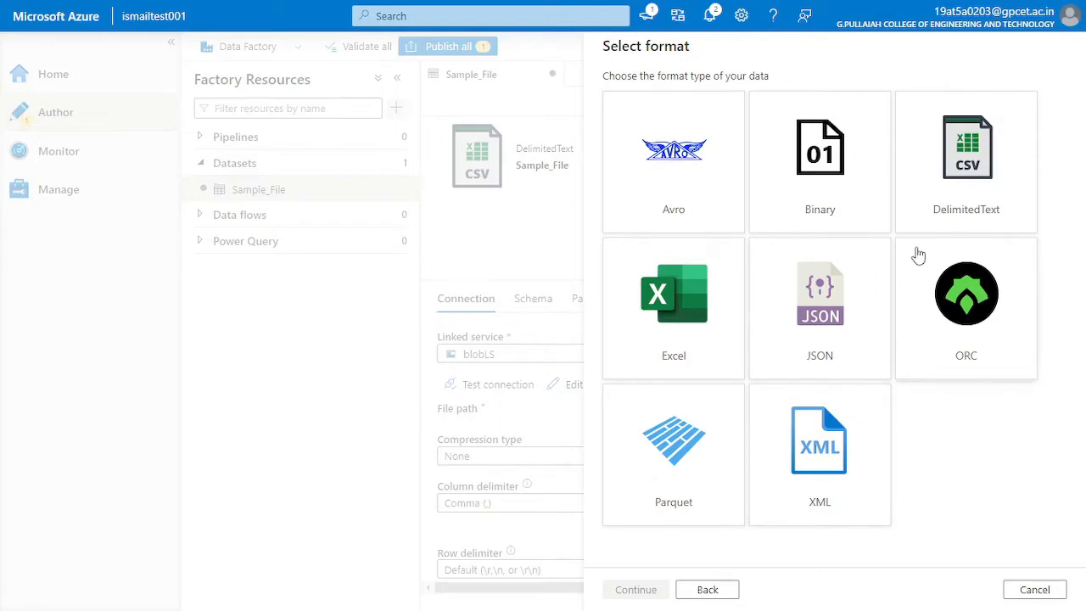
{"action": "left_click", "coordinate": [939, 217]}
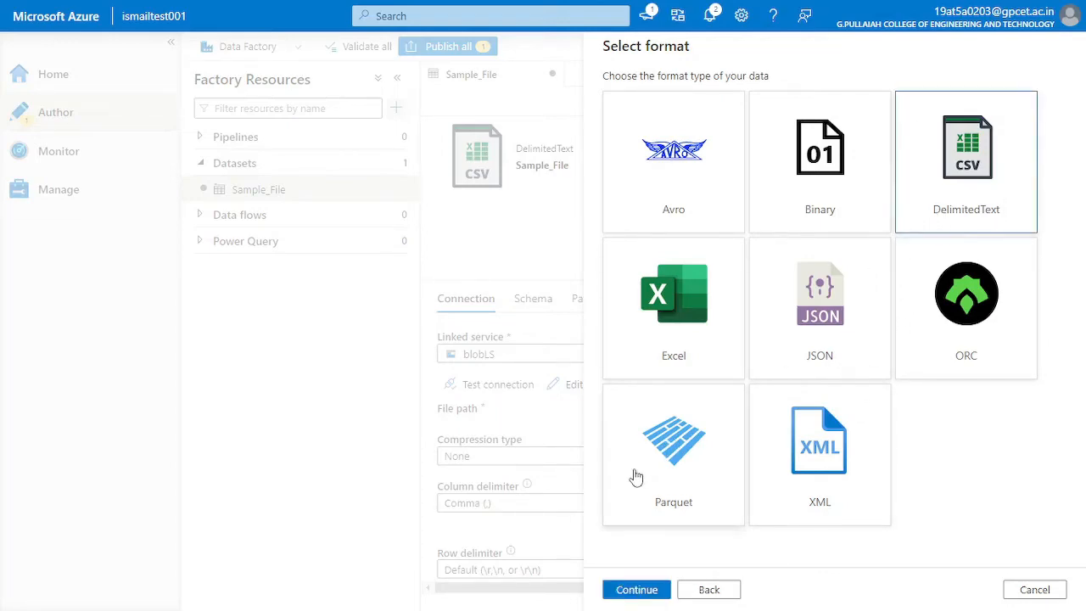
{"action": "left_click", "coordinate": [638, 592]}
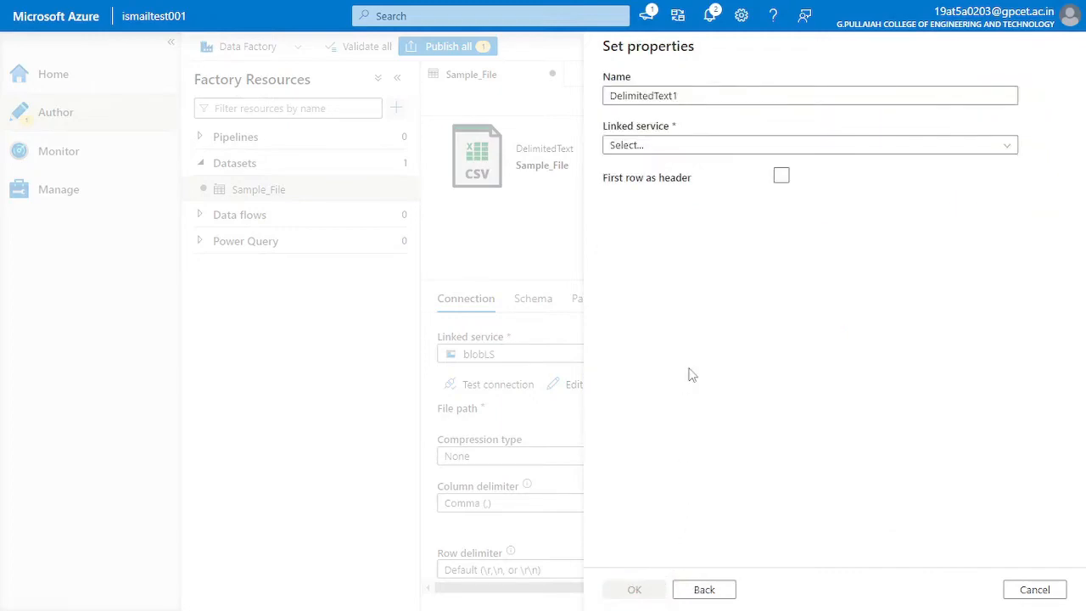
Name the new dataset ouput001 and select datalakeLS as its linked service.
{"action": "left_click", "coordinate": [699, 95]}
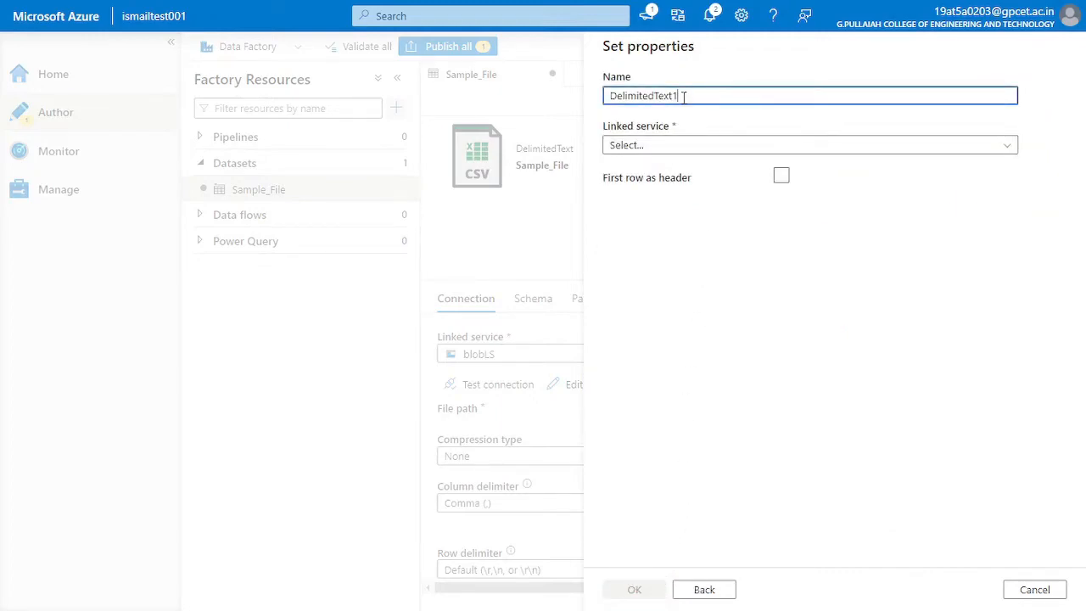
{"action": "key", "text": "ctrl+a"}
{"action": "key", "text": "BackSpace"}
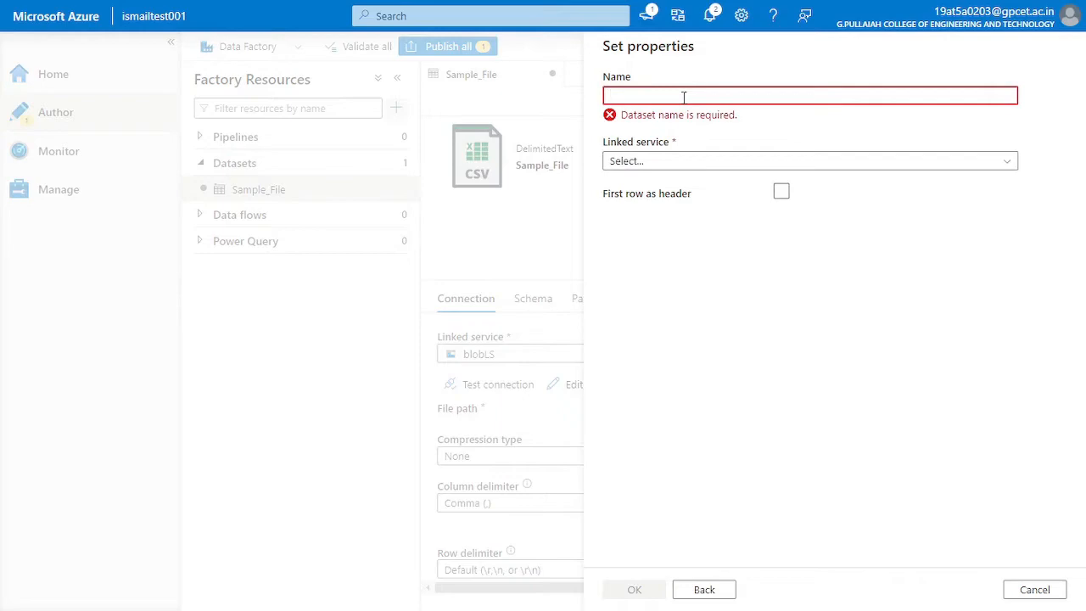
{"action": "type", "text": "ouput"}
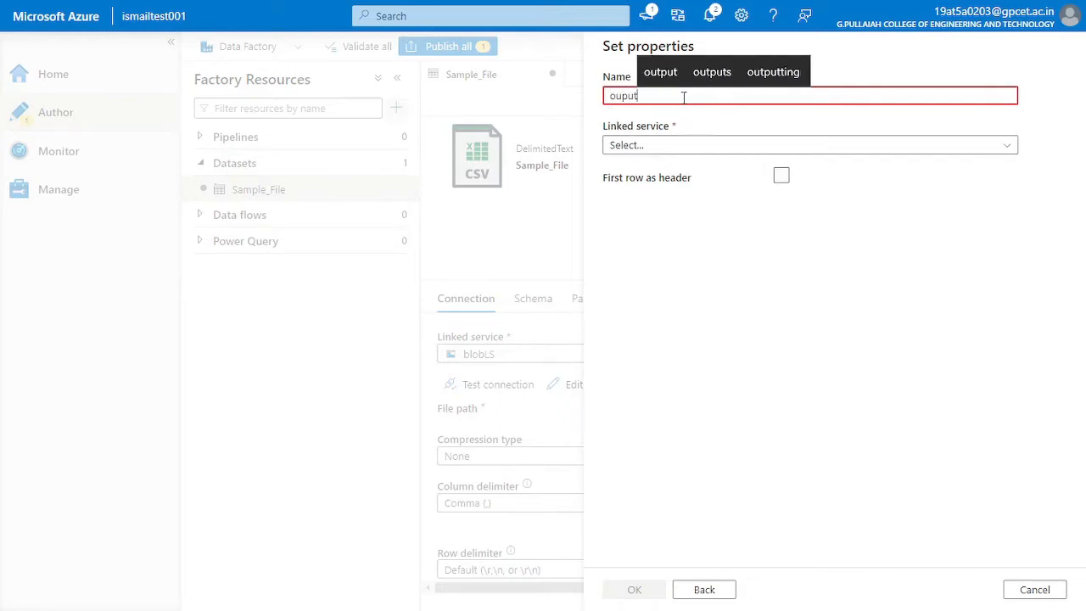
{"action": "type", "text": "011"}
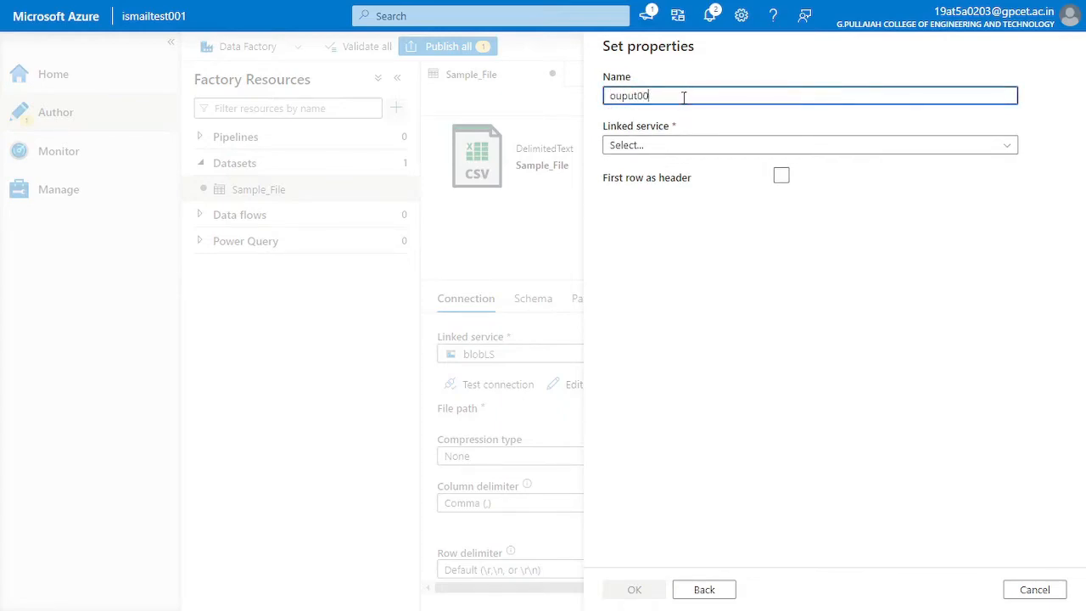
{"action": "left_click", "coordinate": [663, 148]}
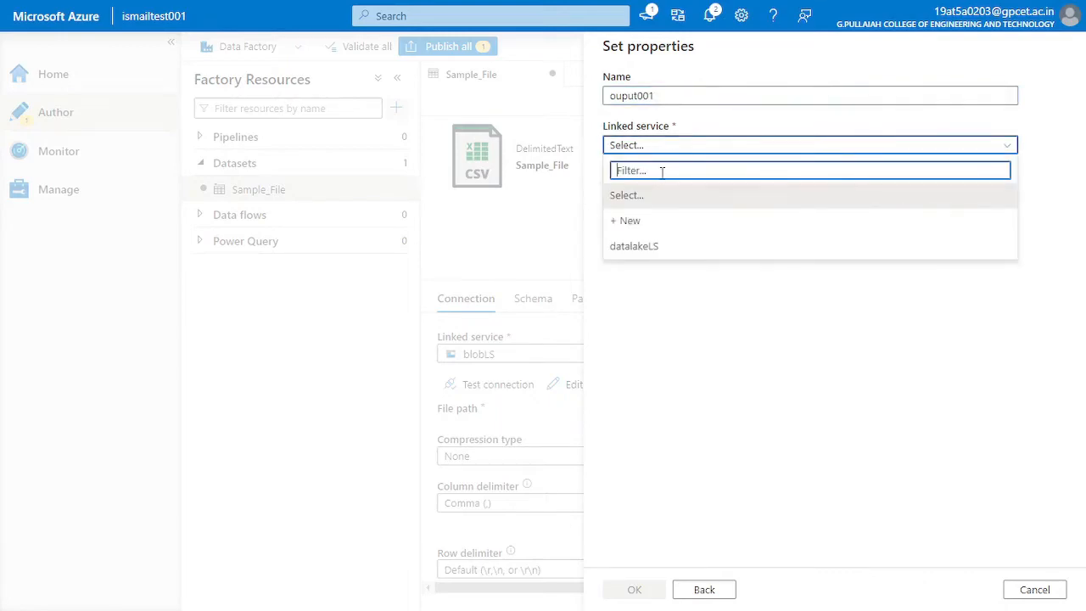
{"action": "left_click", "coordinate": [675, 245]}
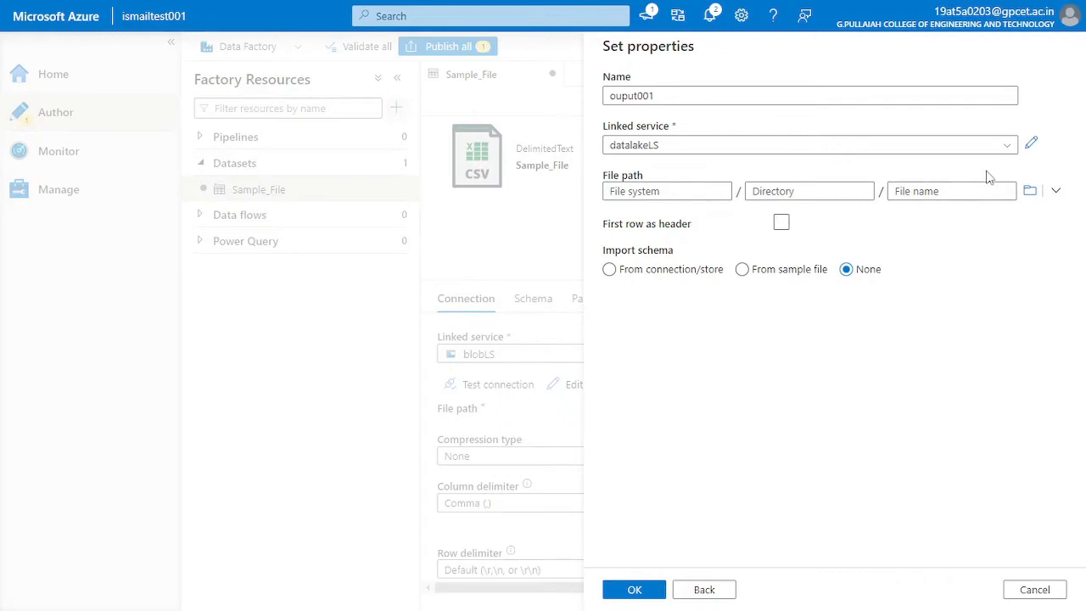
Set the file path to datalake-container, treat the first row as header, and create the ouput001 dataset.
{"action": "left_click", "coordinate": [1029, 191]}
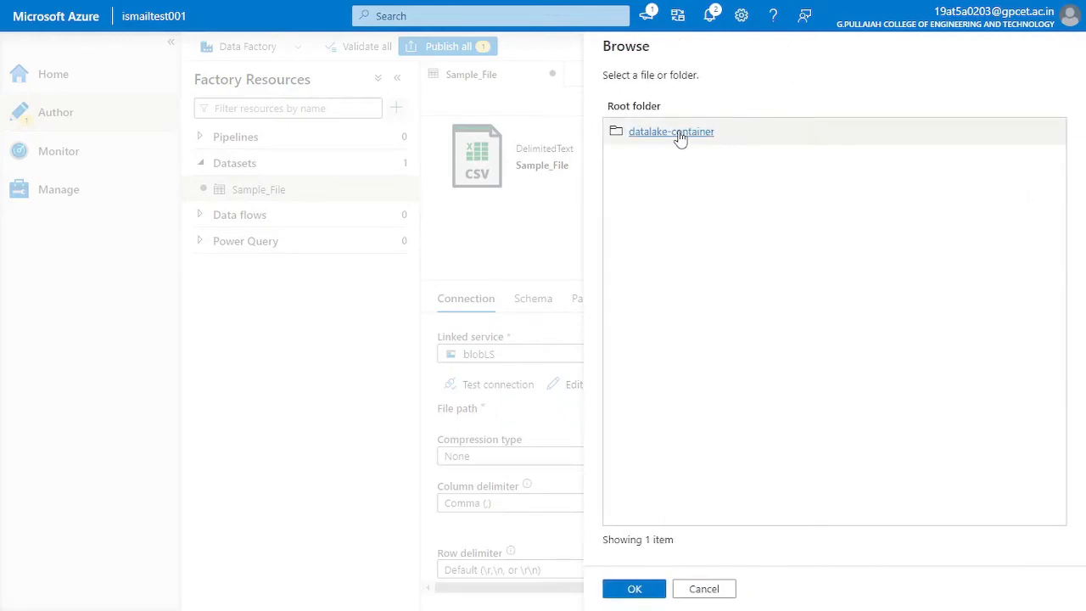
{"action": "left_click", "coordinate": [679, 134]}
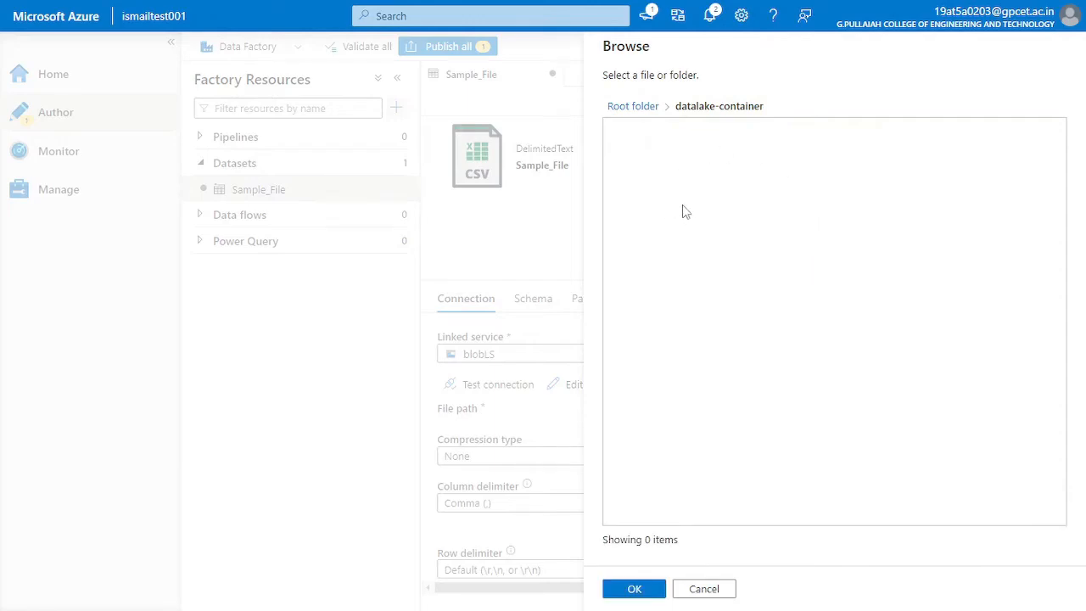
{"action": "left_click", "coordinate": [634, 589]}
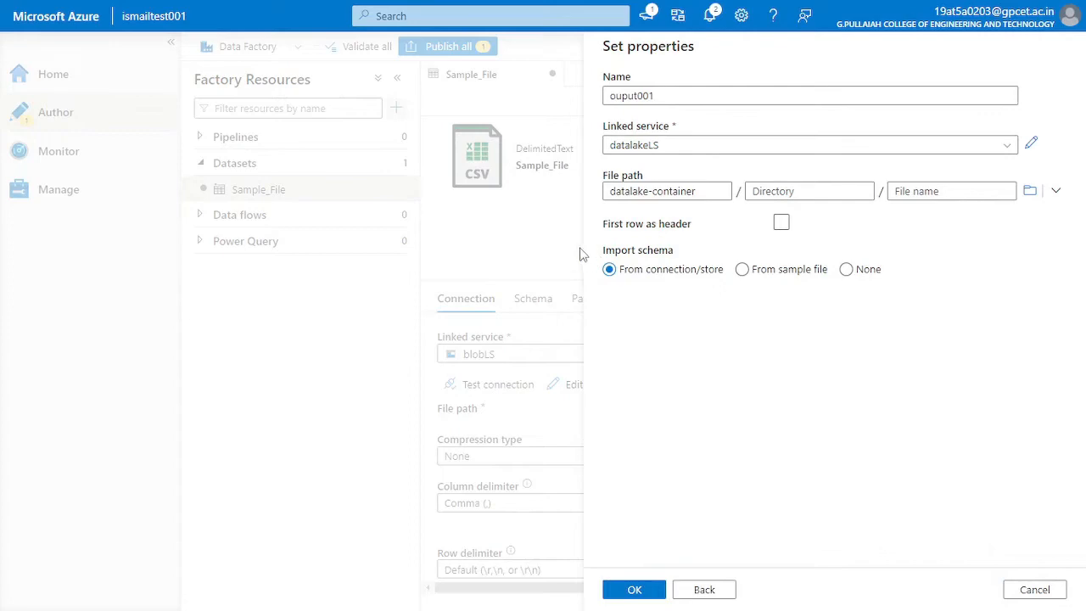
{"action": "left_click", "coordinate": [781, 224]}
{"action": "left_click", "coordinate": [621, 593]}
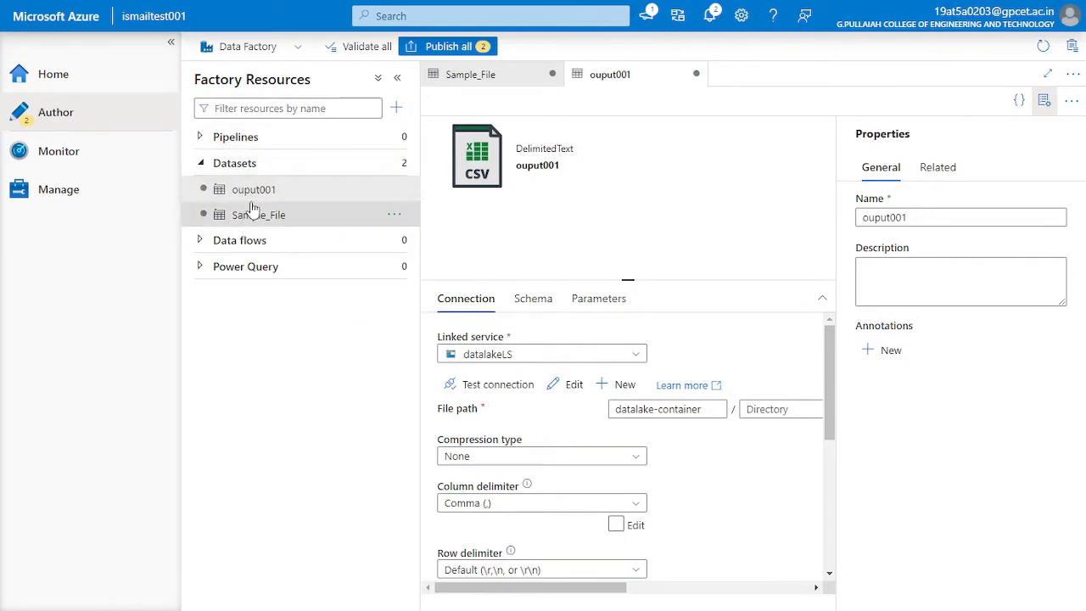
{"action": "left_click", "coordinate": [263, 139]}
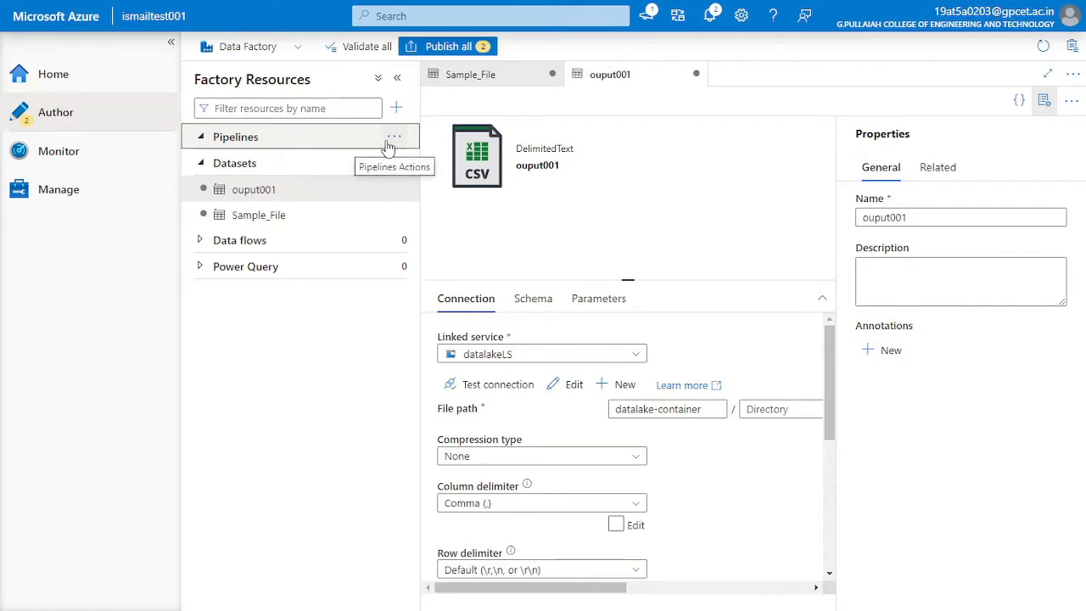
{"action": "left_click", "coordinate": [265, 141]}
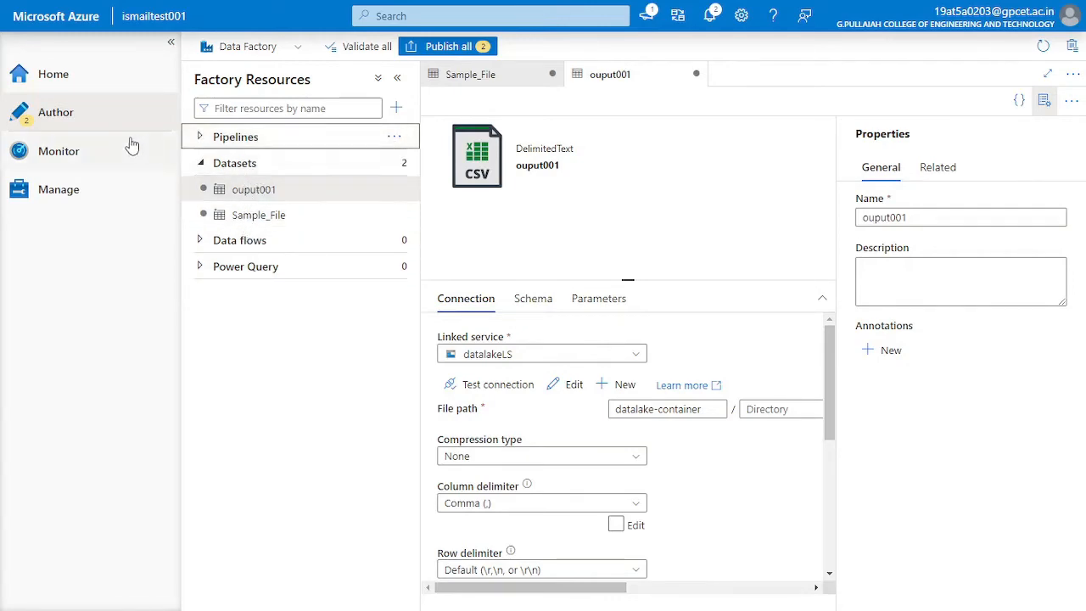
{"action": "left_click", "coordinate": [72, 85]}
{"action": "left_click", "coordinate": [26, 119]}
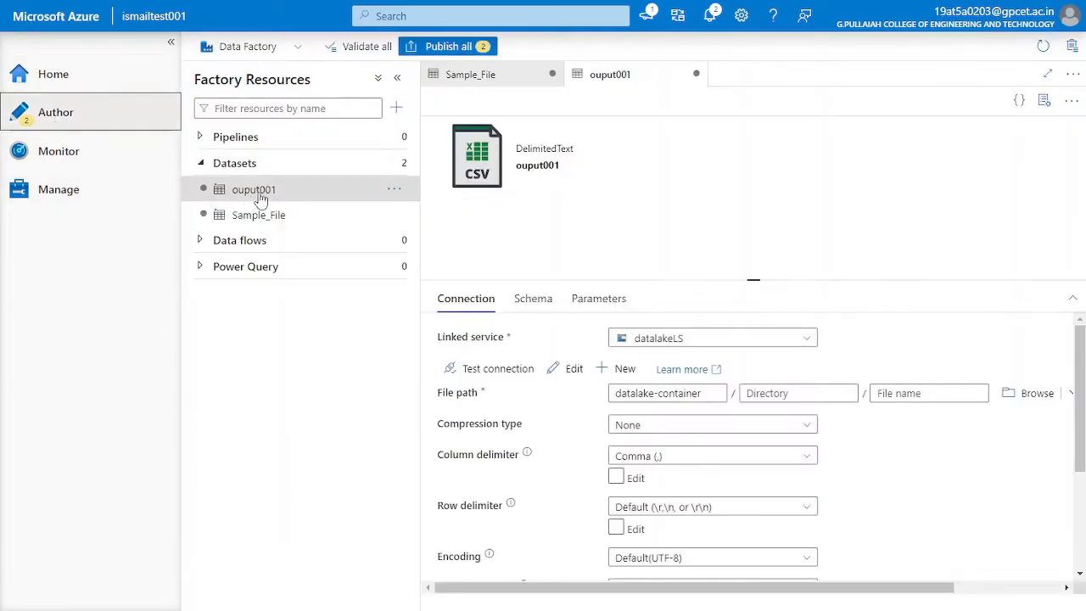
Create a new blank pipeline in the data factory.
{"action": "left_click", "coordinate": [396, 110]}
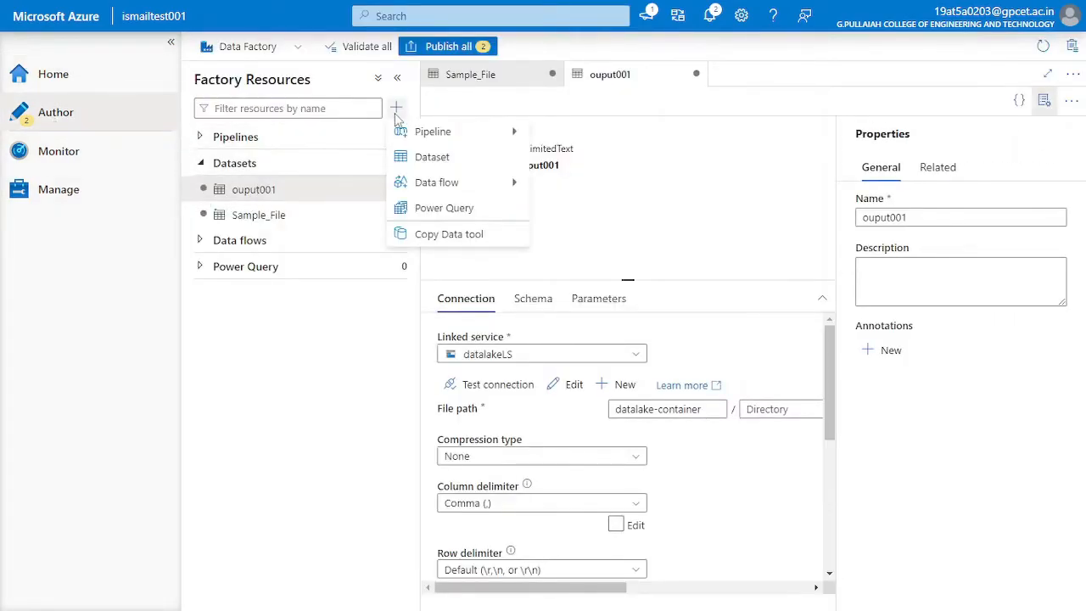
{"action": "mouse_move", "coordinate": [420, 134]}
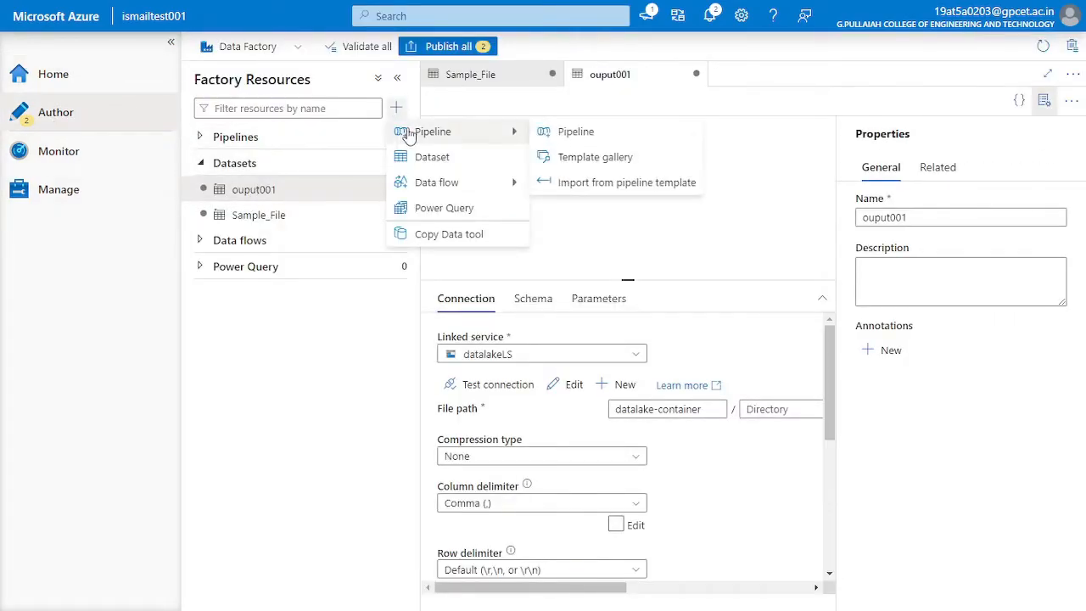
{"action": "left_click", "coordinate": [554, 139]}
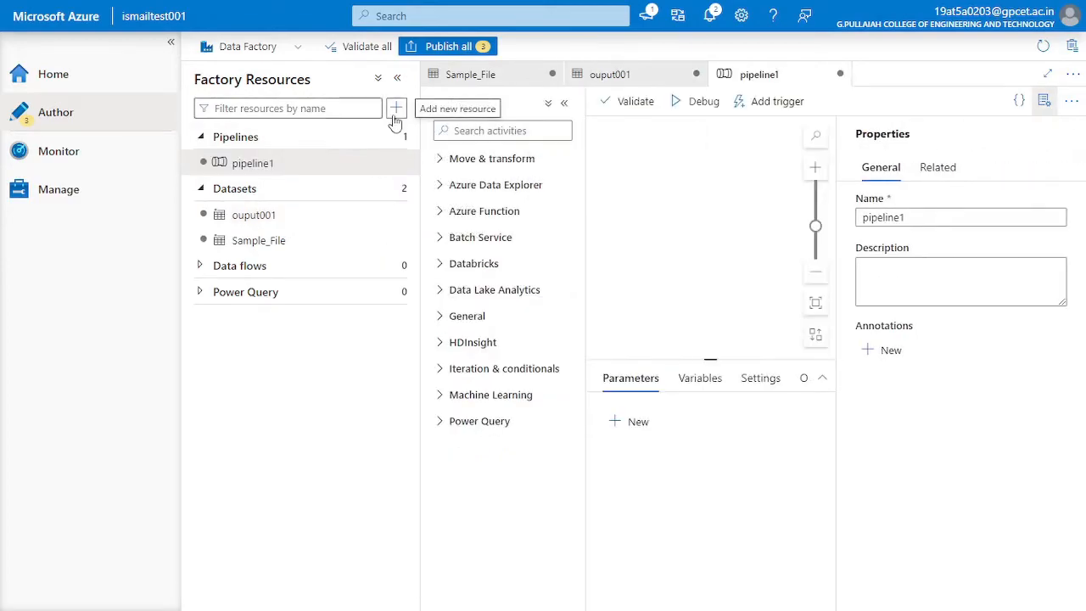
Expand the pipeline editor to full view and add a Copy data activity to its canvas.
{"action": "left_click", "coordinate": [397, 77]}
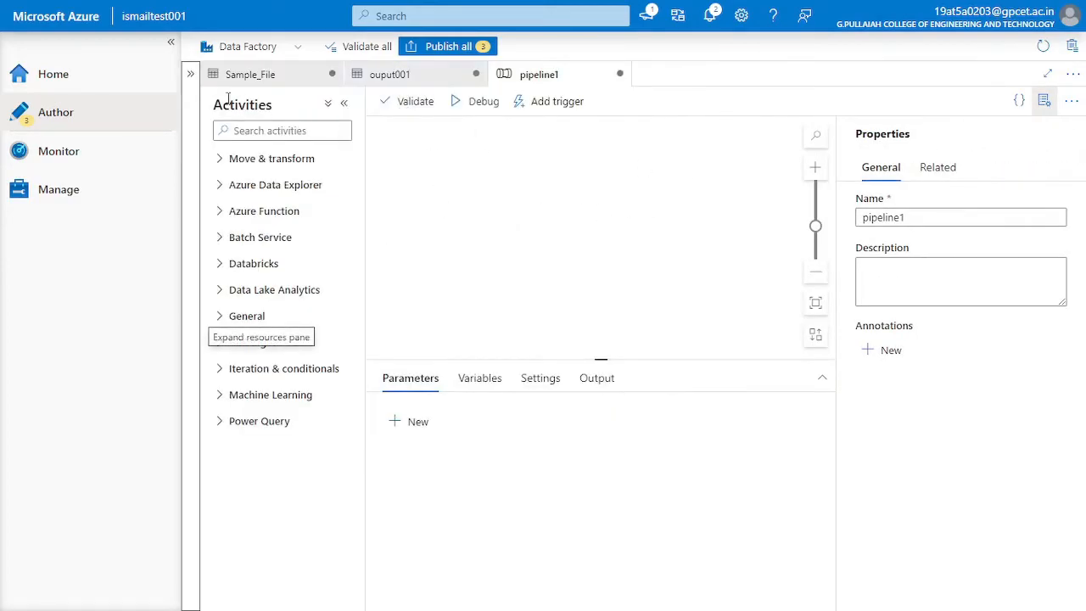
{"action": "left_click", "coordinate": [170, 43]}
{"action": "left_click", "coordinate": [1047, 75]}
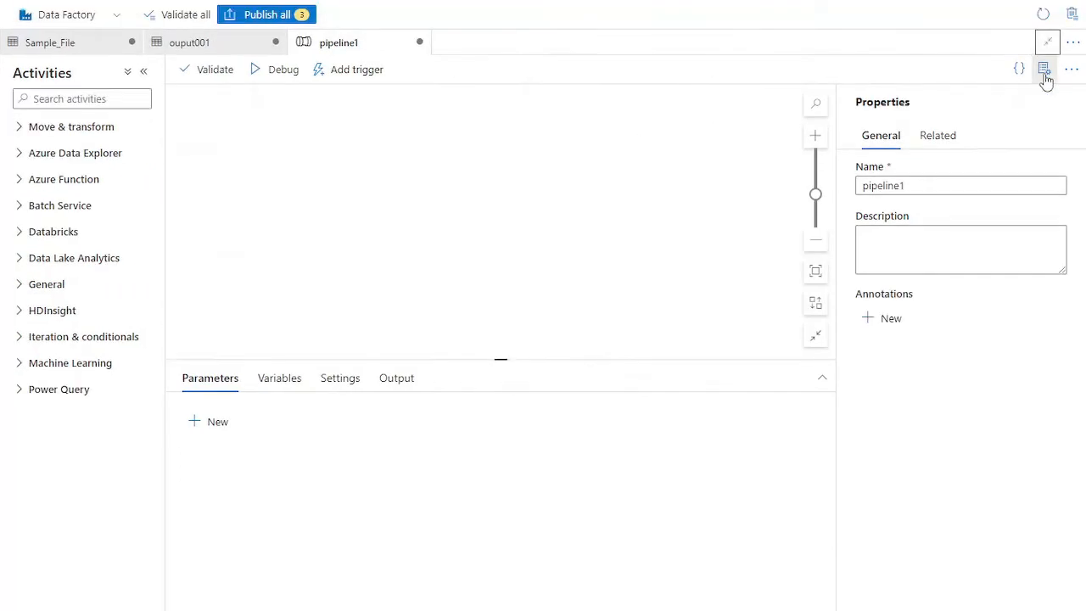
{"action": "left_click", "coordinate": [86, 128]}
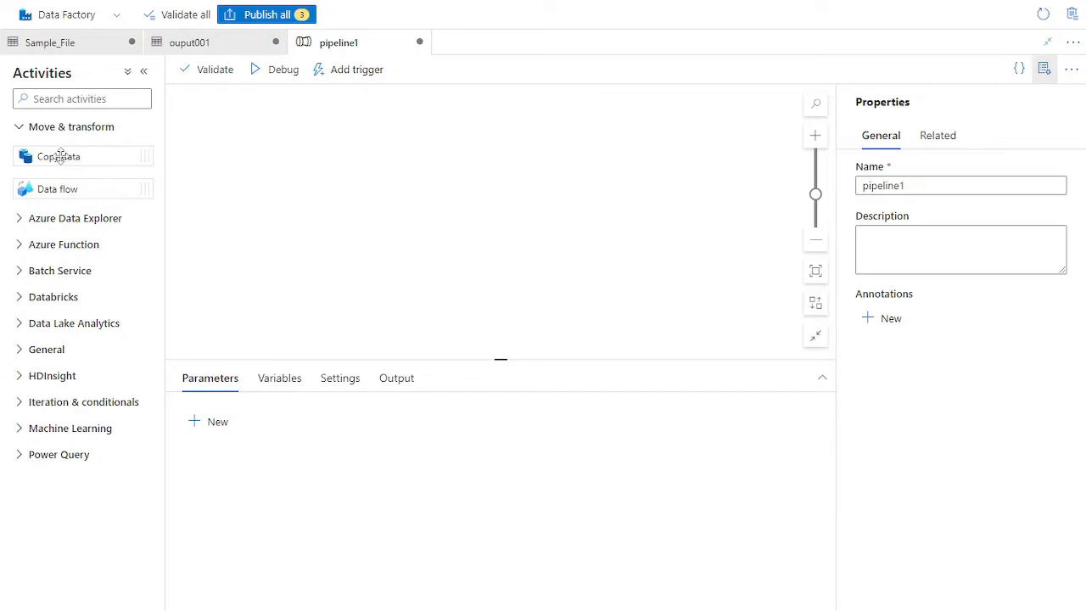
{"action": "left_click_drag", "start_coordinate": [60, 154], "coordinate": [371, 150]}
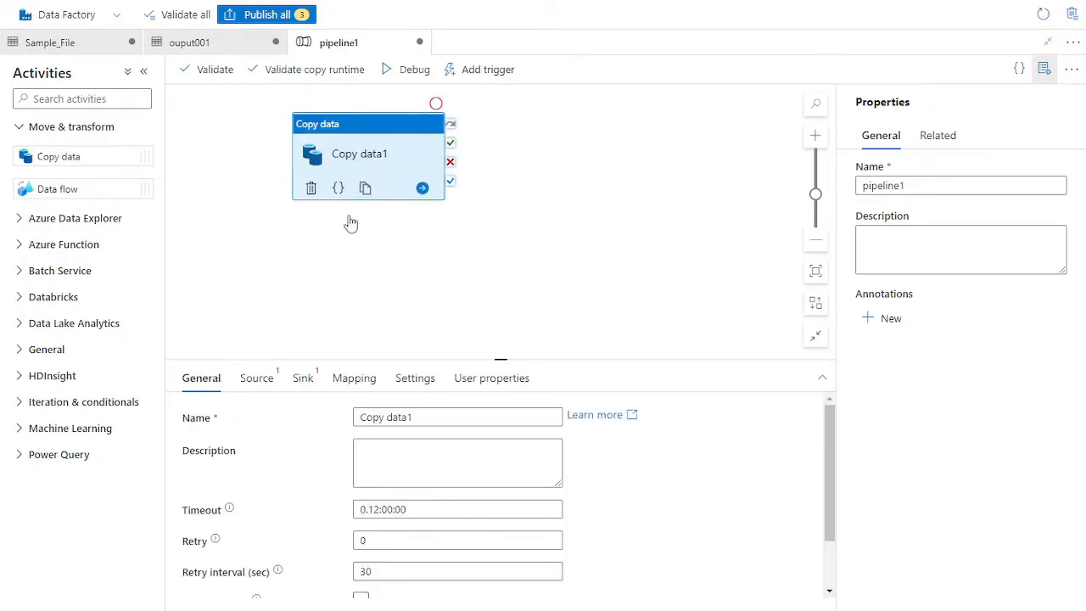
Select Sample_File as the source dataset of the Copy data1 activity.
{"action": "left_click", "coordinate": [259, 382]}
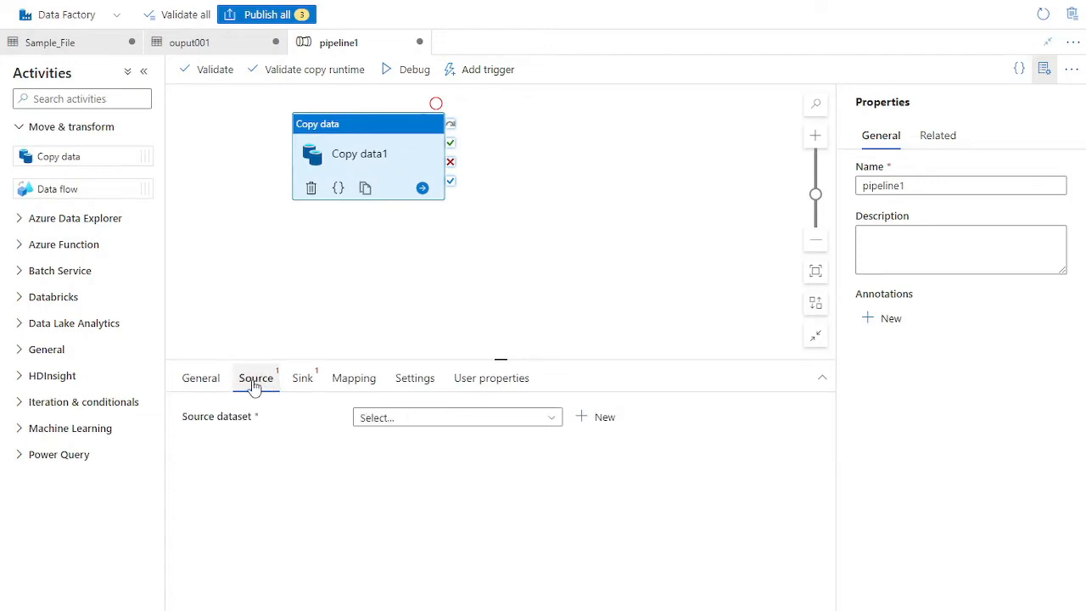
{"action": "left_click", "coordinate": [371, 420]}
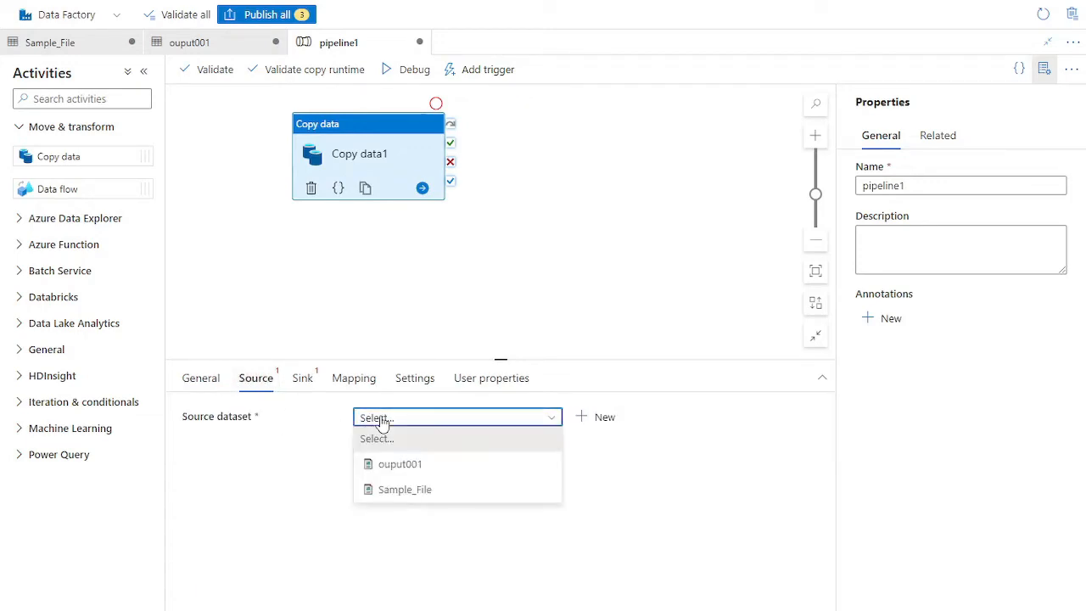
{"action": "left_click", "coordinate": [430, 491]}
{"action": "scroll", "coordinate": [409, 509], "scroll_direction": "down", "scroll_amount": 2}
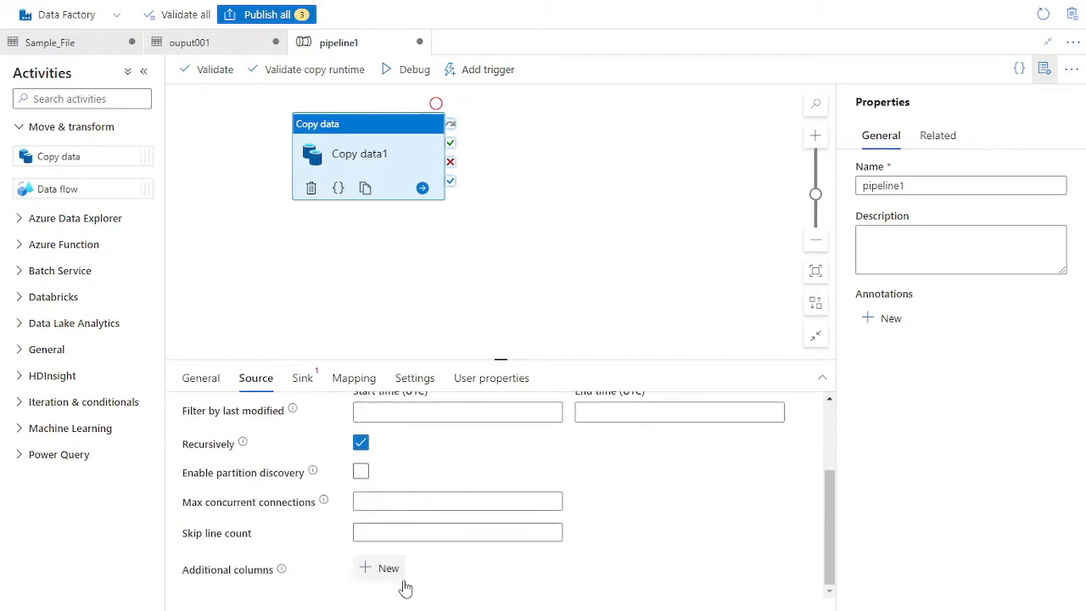
{"action": "scroll", "coordinate": [405, 512], "scroll_direction": "up", "scroll_amount": 2}
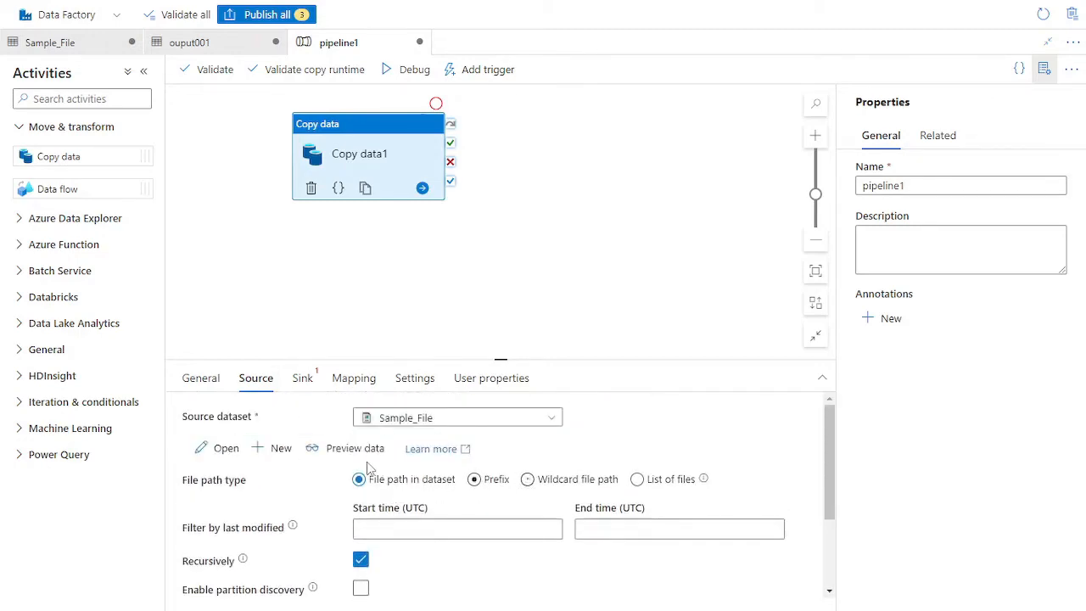
Preview the rows of the source dataset, close the preview and review the remaining source options.
{"action": "left_click", "coordinate": [345, 446]}
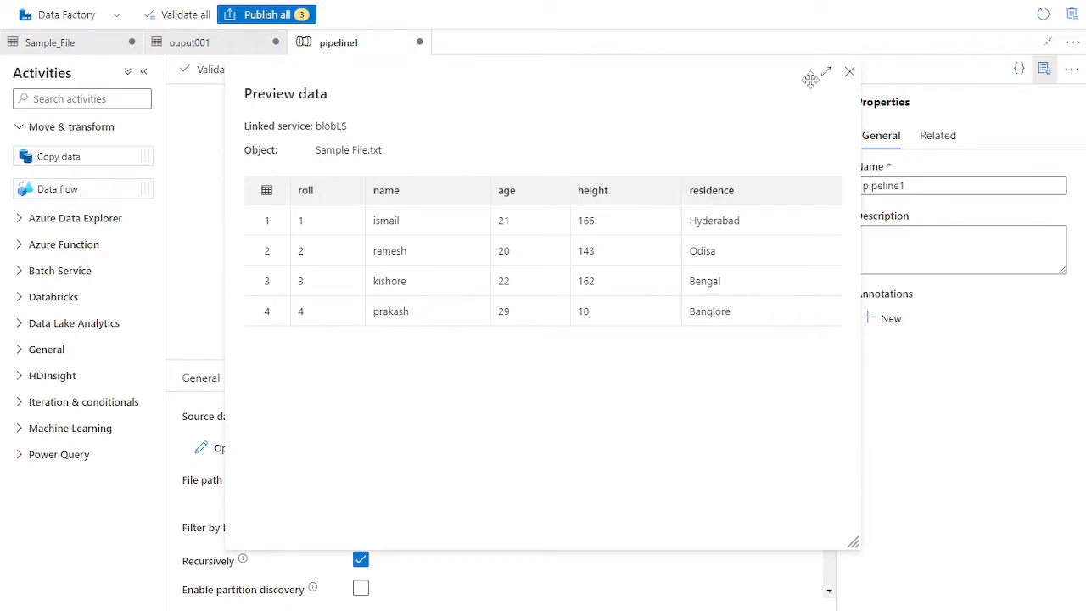
{"action": "left_click", "coordinate": [849, 72]}
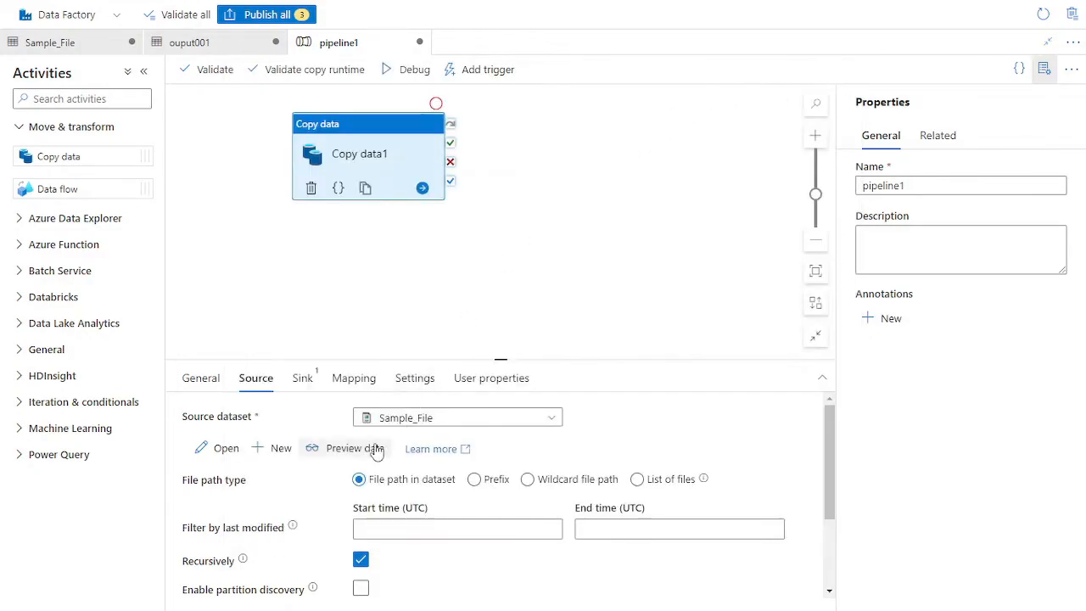
{"action": "scroll", "coordinate": [488, 531], "scroll_direction": "down", "scroll_amount": 2}
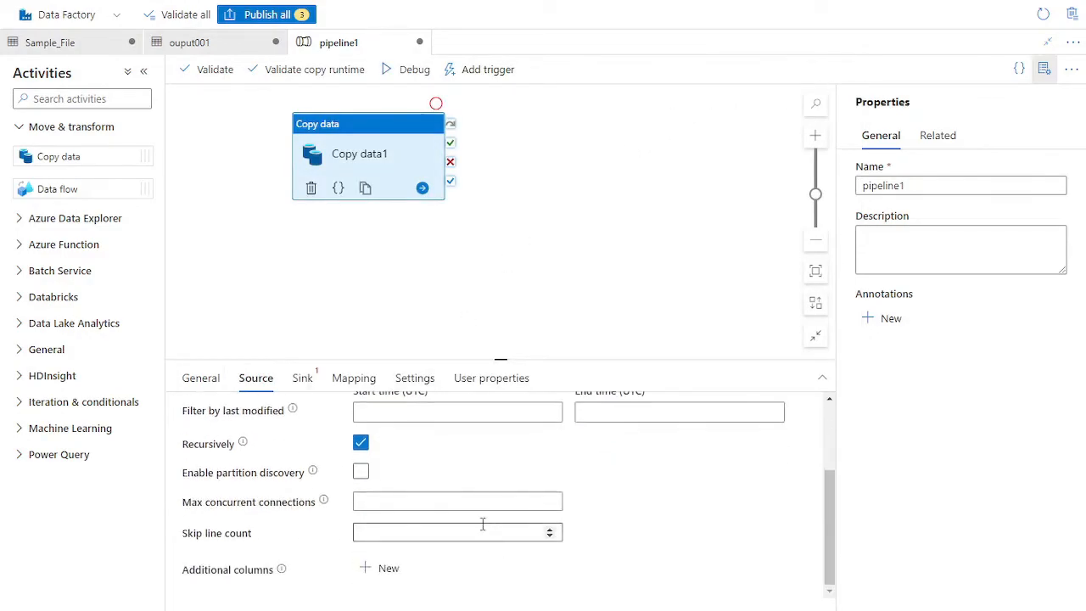
Select ouput001 as the sink dataset of the copy activity and set its file extension to .csv.
{"action": "left_click", "coordinate": [304, 381]}
{"action": "left_click", "coordinate": [413, 422]}
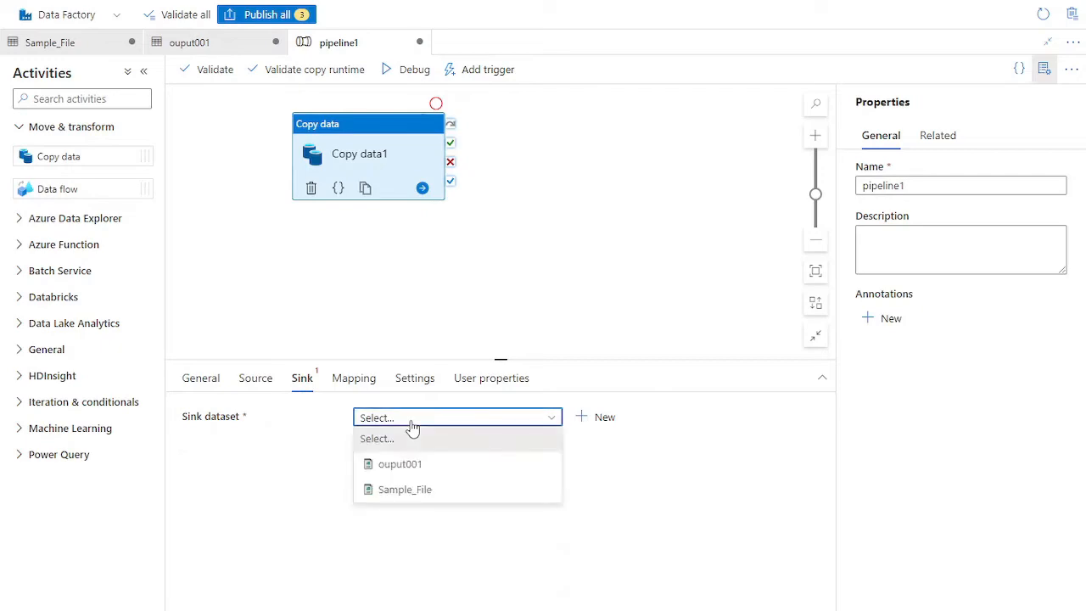
{"action": "left_click", "coordinate": [432, 467]}
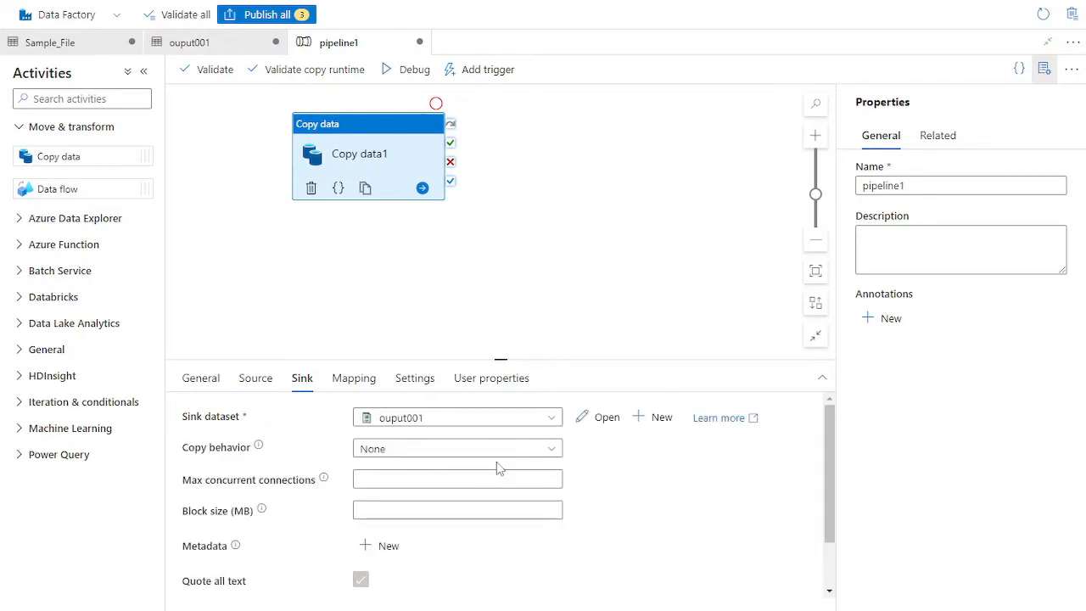
{"action": "scroll", "coordinate": [450, 463], "scroll_direction": "down", "scroll_amount": 2}
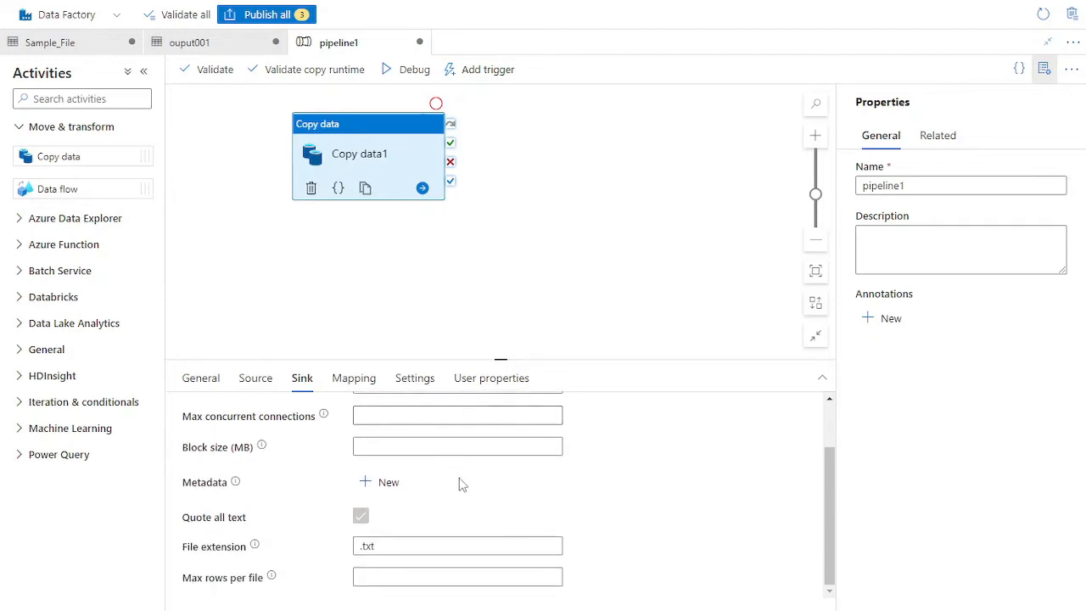
{"action": "left_click", "coordinate": [409, 545]}
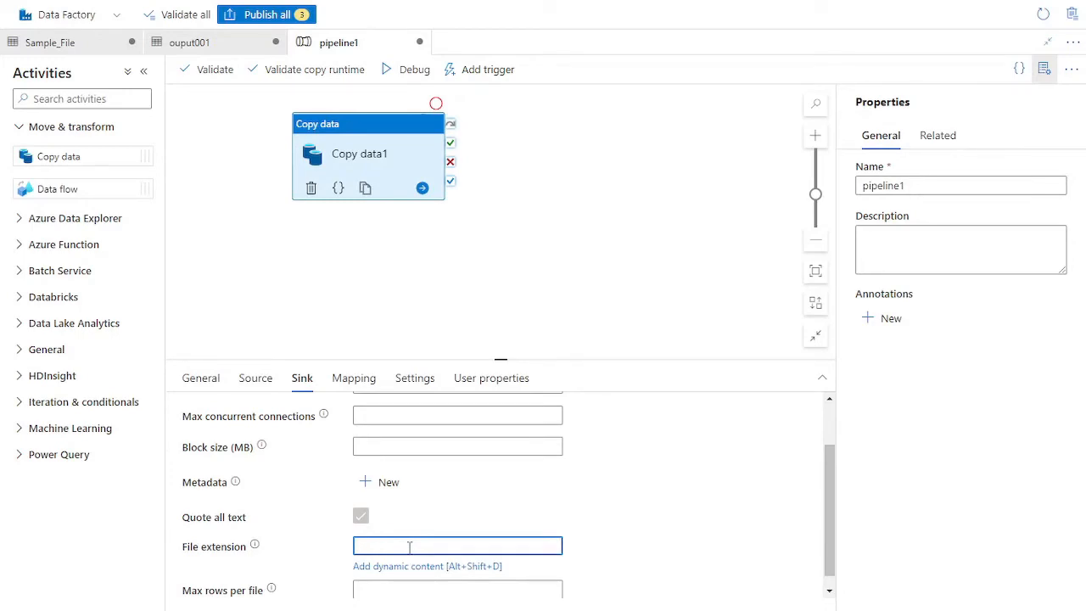
{"action": "type", "text": ".csv"}
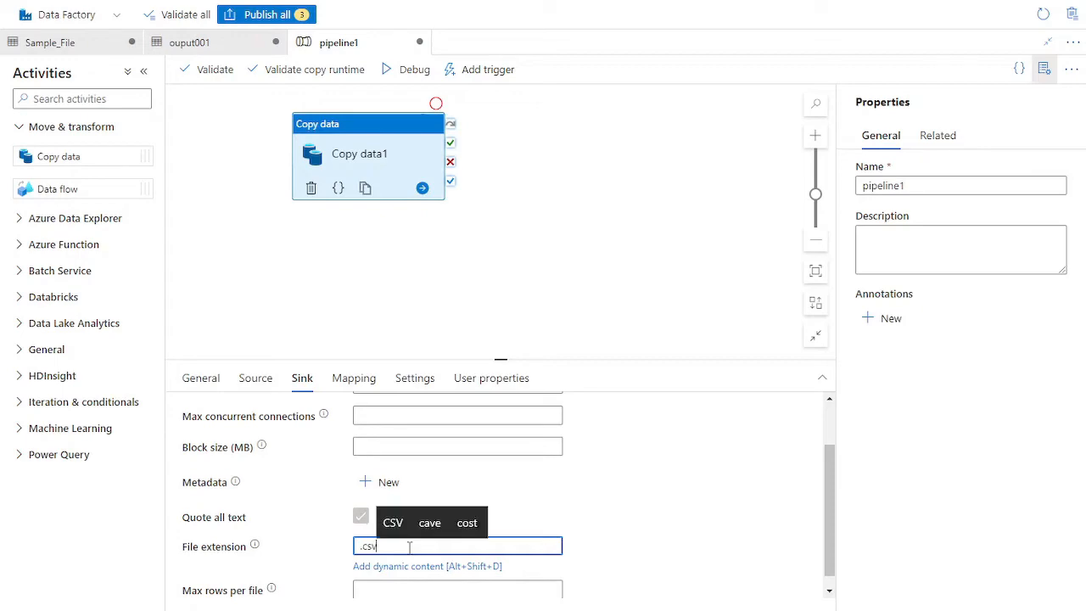
{"action": "left_click", "coordinate": [661, 535]}
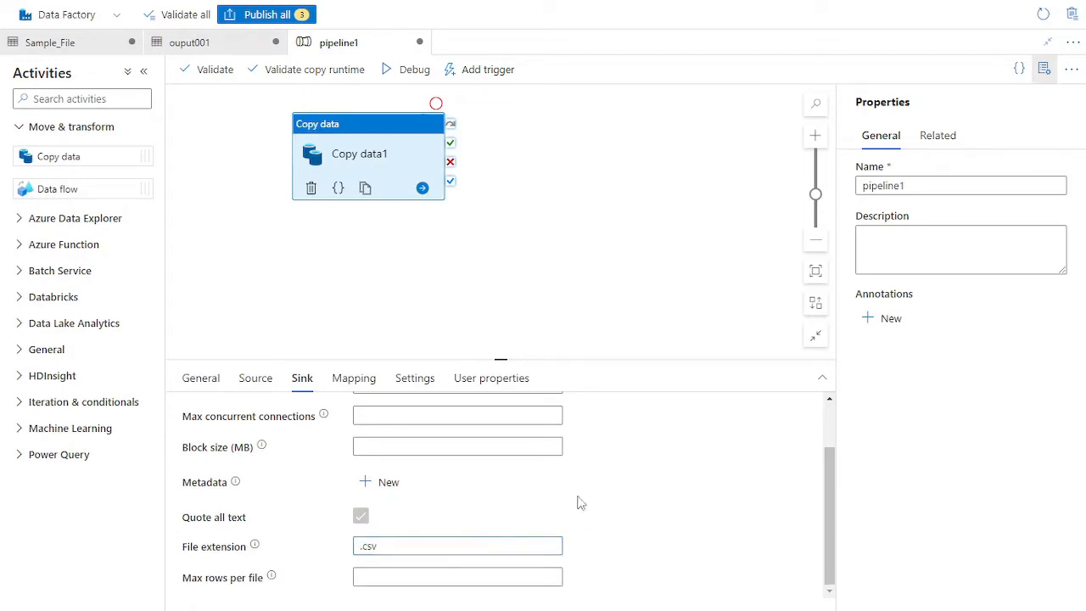
Import the source and destination schemas into the copy activity's column mapping.
{"action": "left_click", "coordinate": [352, 377]}
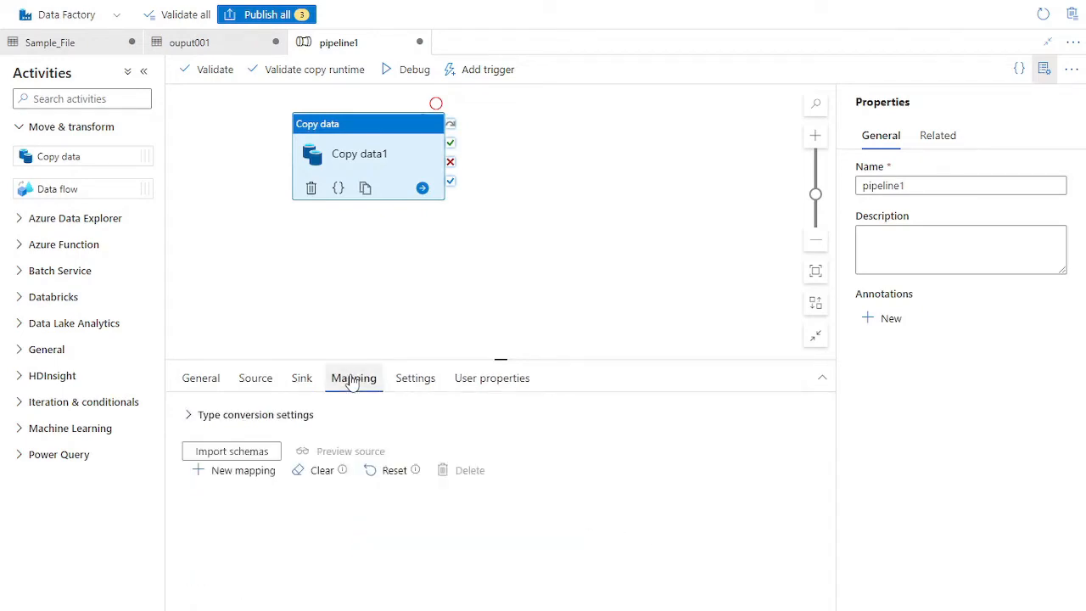
{"action": "left_click", "coordinate": [239, 454]}
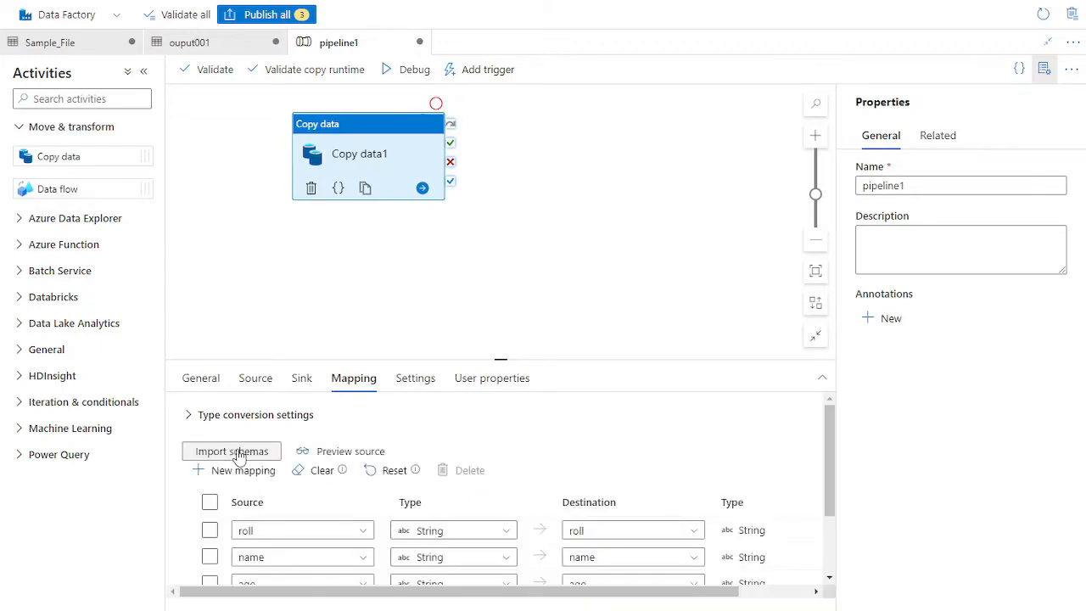
{"action": "scroll", "coordinate": [339, 488], "scroll_direction": "down", "scroll_amount": 2}
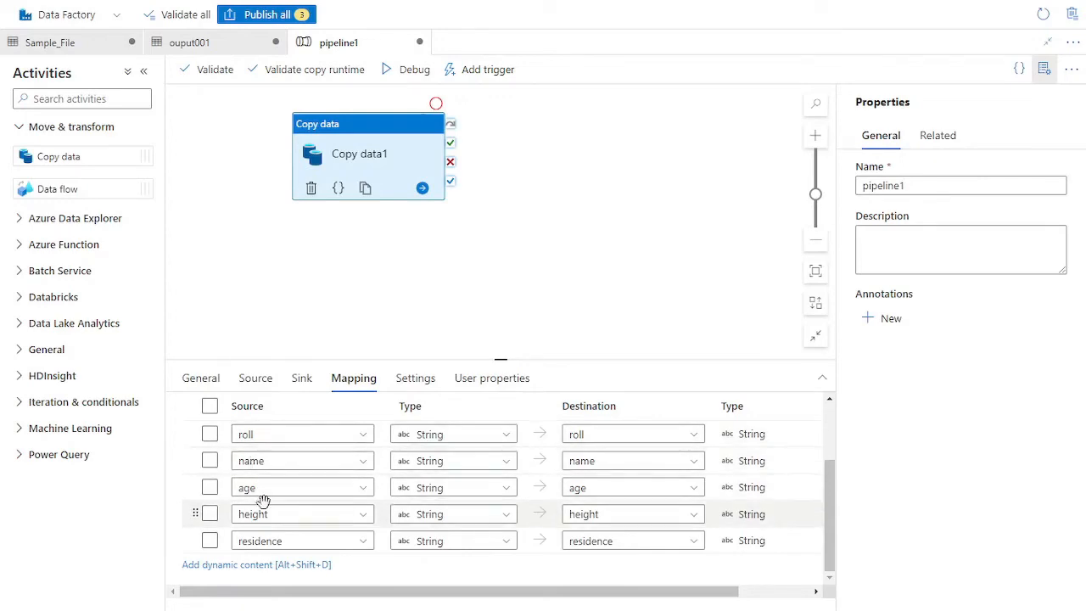
Set the source data type of the roll column to Int32 in the mapping.
{"action": "left_click", "coordinate": [420, 437]}
{"action": "scroll", "coordinate": [420, 520], "scroll_direction": "down", "scroll_amount": 1}
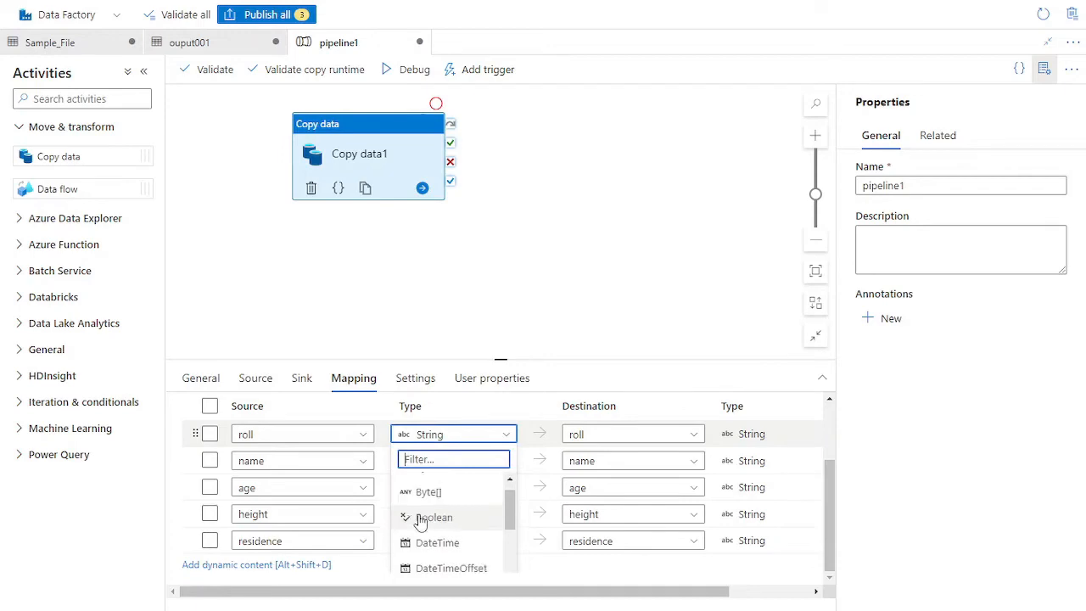
{"action": "scroll", "coordinate": [420, 520], "scroll_direction": "down", "scroll_amount": 3}
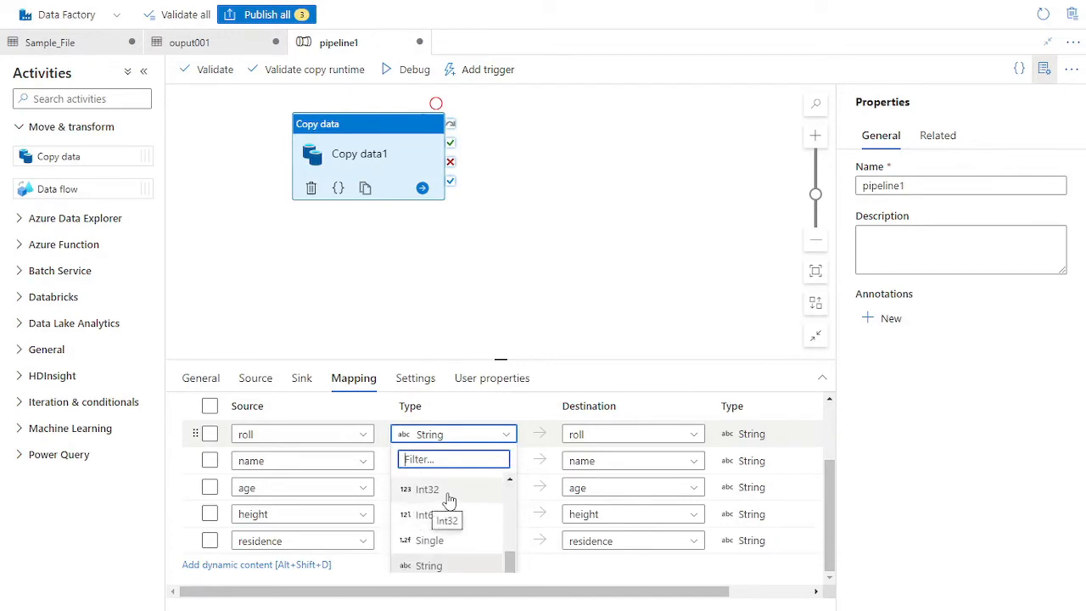
{"action": "left_click", "coordinate": [449, 499]}
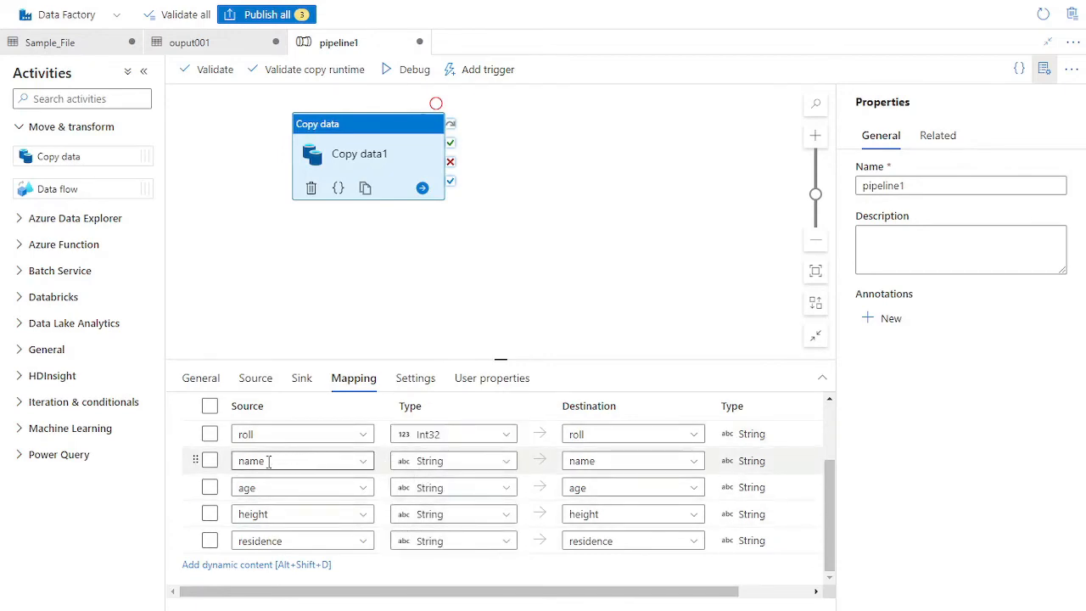
Enlarge the mapping area and set the source data type of the age column to Int32.
{"action": "left_click", "coordinate": [424, 488]}
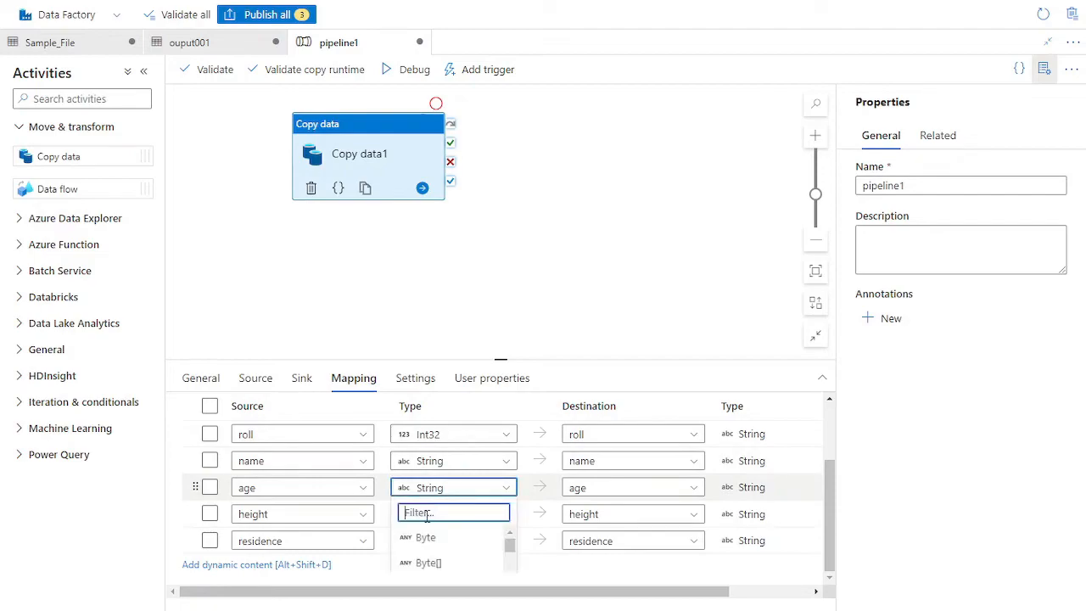
{"action": "scroll", "coordinate": [427, 556], "scroll_direction": "down", "scroll_amount": 4}
{"action": "scroll", "coordinate": [427, 549], "scroll_direction": "up", "scroll_amount": 3}
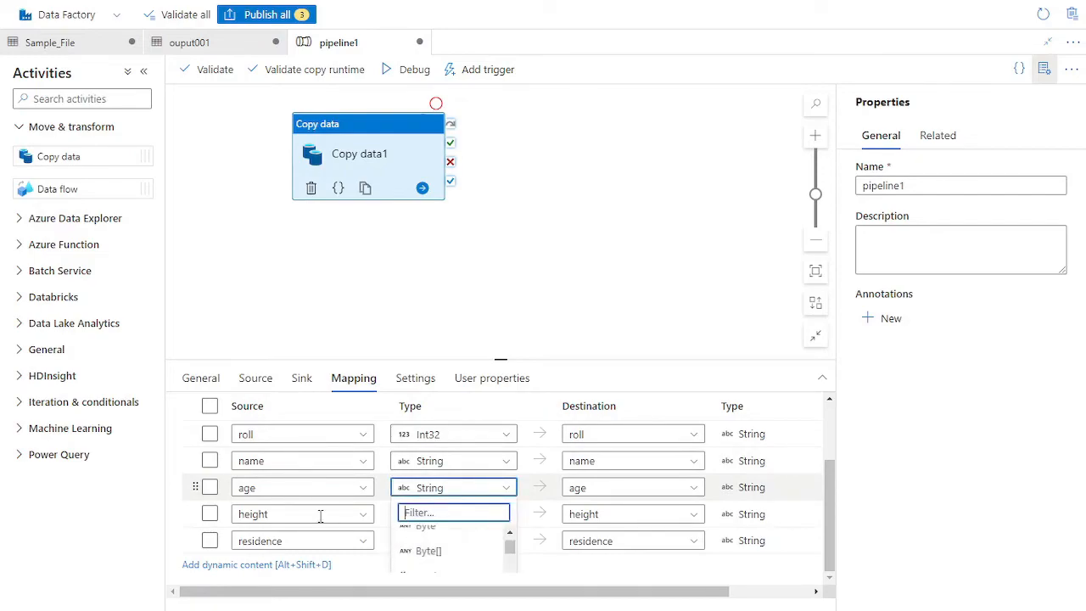
{"action": "left_click_drag", "start_coordinate": [501, 360], "coordinate": [499, 224]}
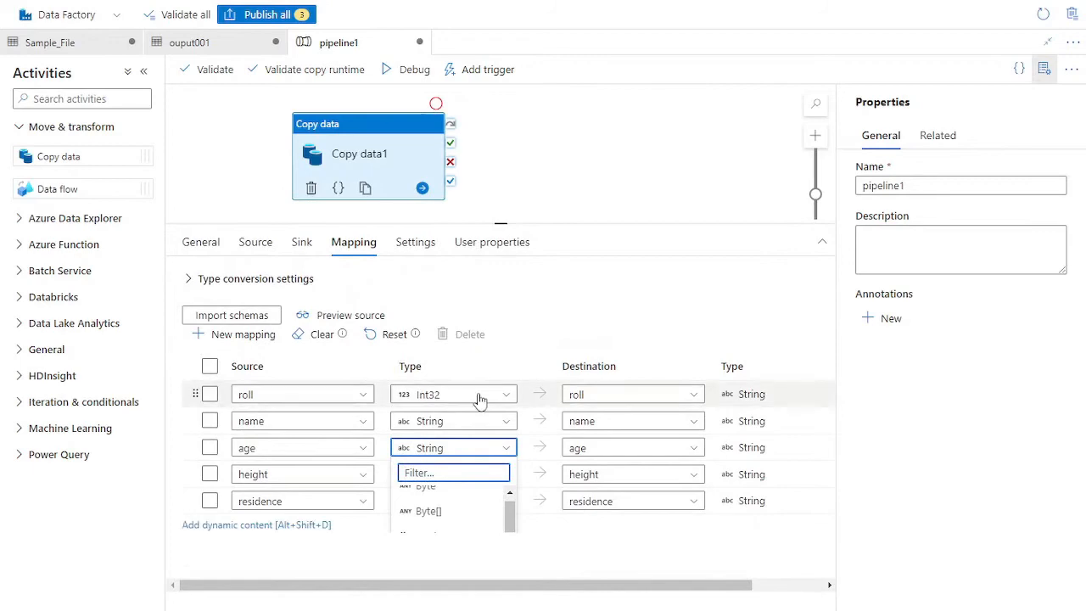
{"action": "scroll", "coordinate": [433, 522], "scroll_direction": "down", "scroll_amount": 3}
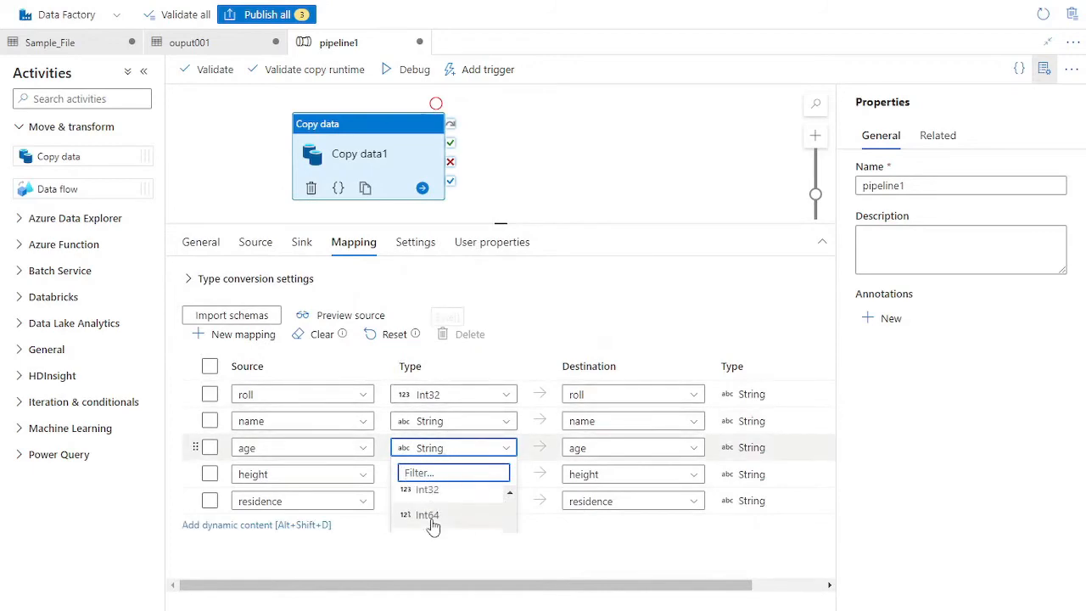
{"action": "left_click", "coordinate": [434, 492]}
Set the source data type of the height column to Int32, leaving the residence column as String.
{"action": "left_click", "coordinate": [434, 482]}
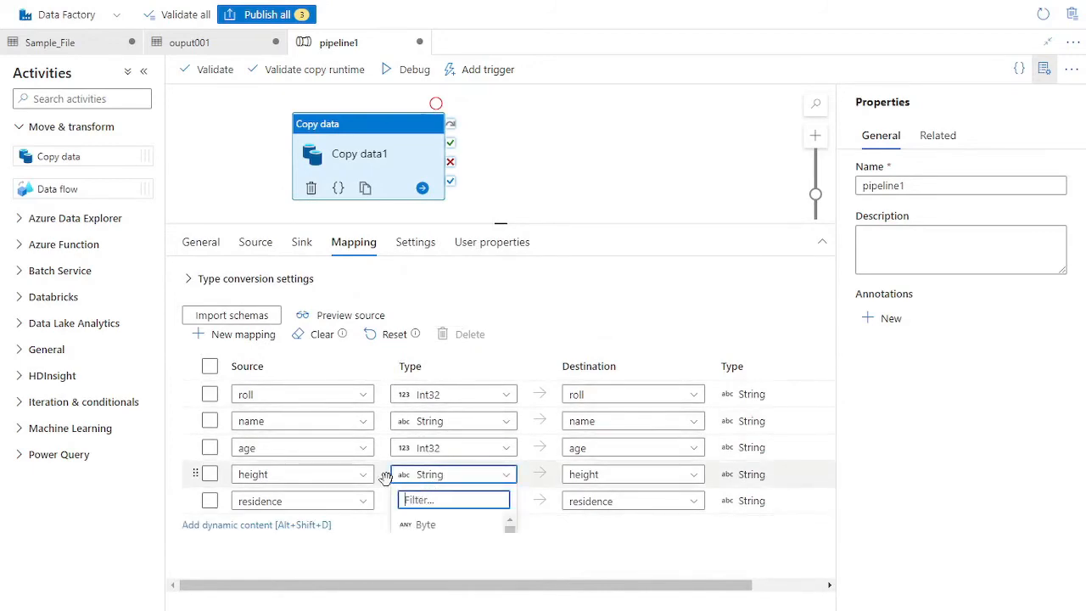
{"action": "scroll", "coordinate": [420, 519], "scroll_direction": "up", "scroll_amount": 5}
{"action": "type", "text": "int"}
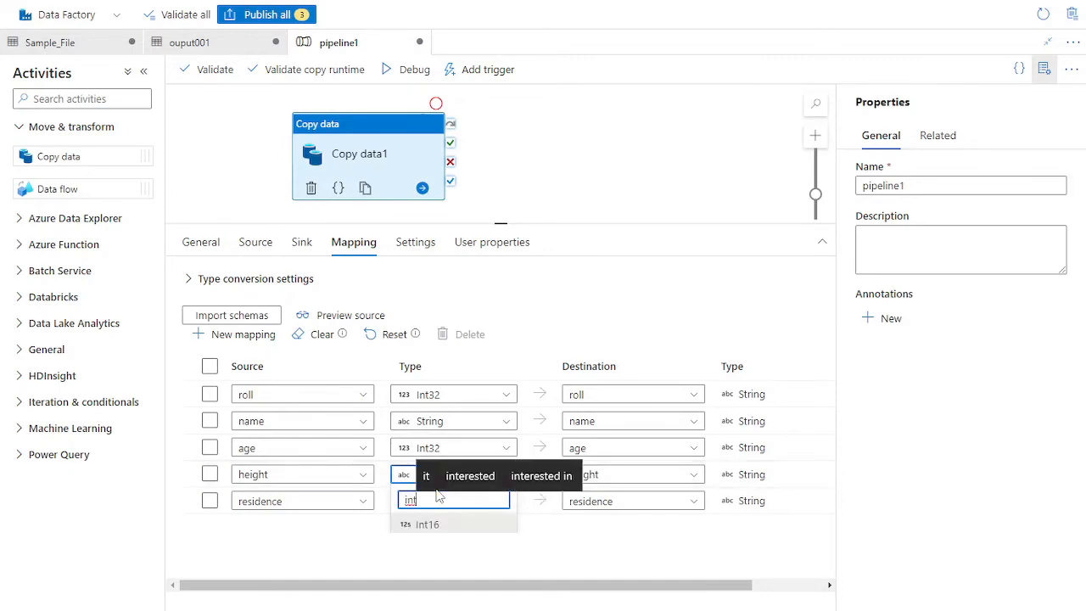
{"action": "type", "text": "32"}
{"action": "left_click", "coordinate": [437, 526]}
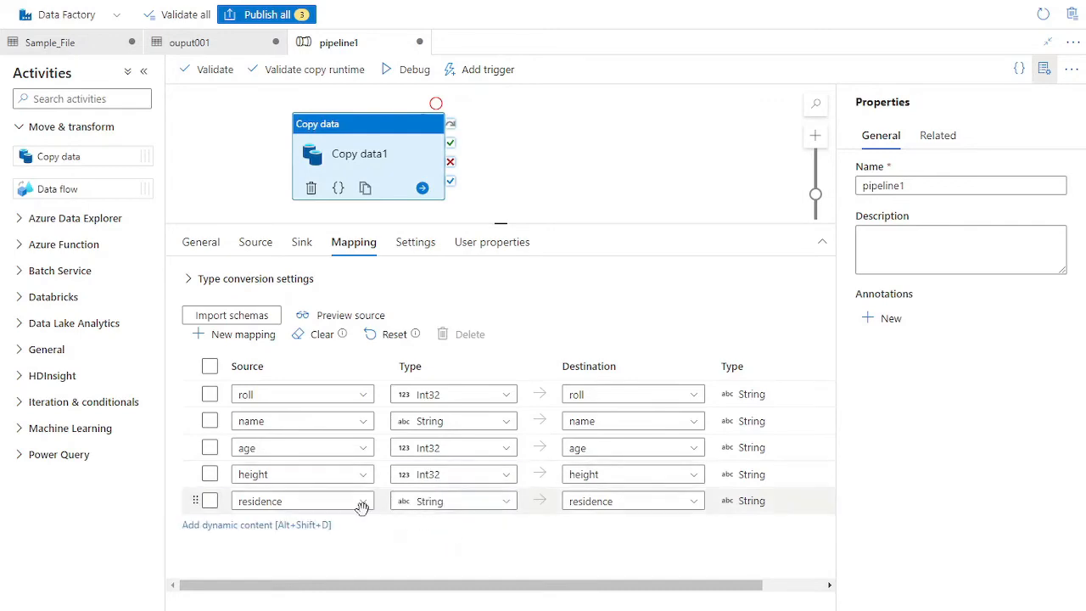
{"action": "left_click", "coordinate": [443, 504]}
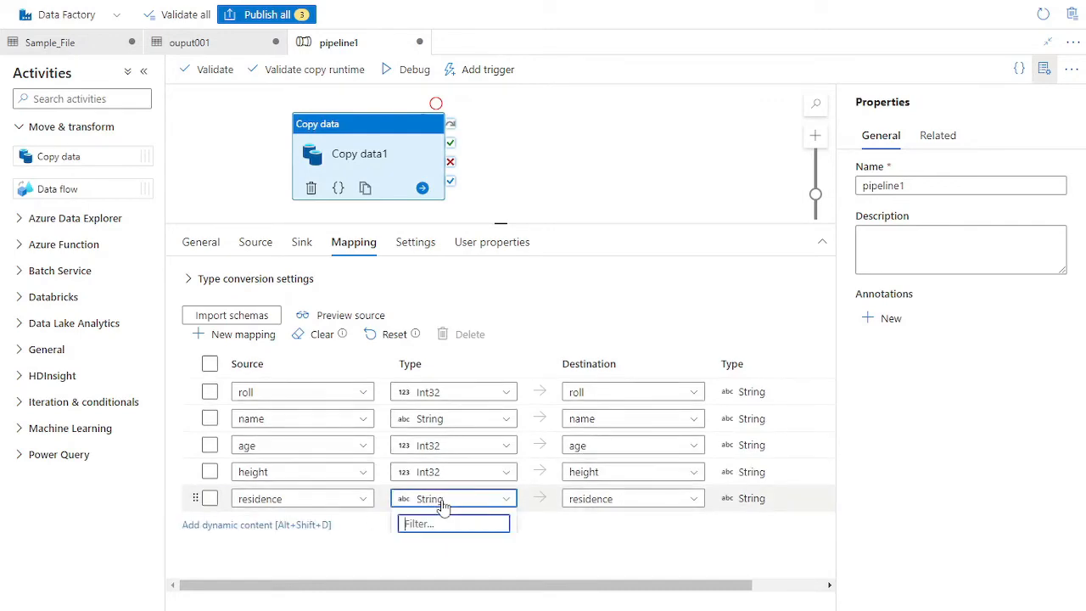
{"action": "left_click", "coordinate": [443, 504]}
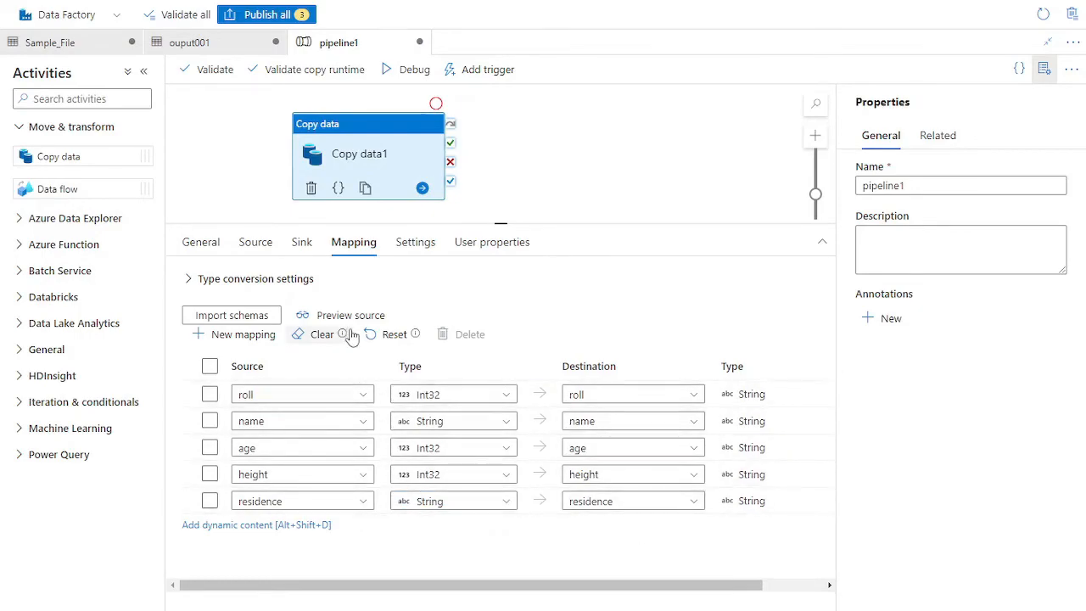
Review the copy activity's settings and user properties, and shrink the configuration area to show more canvas.
{"action": "left_click", "coordinate": [416, 243]}
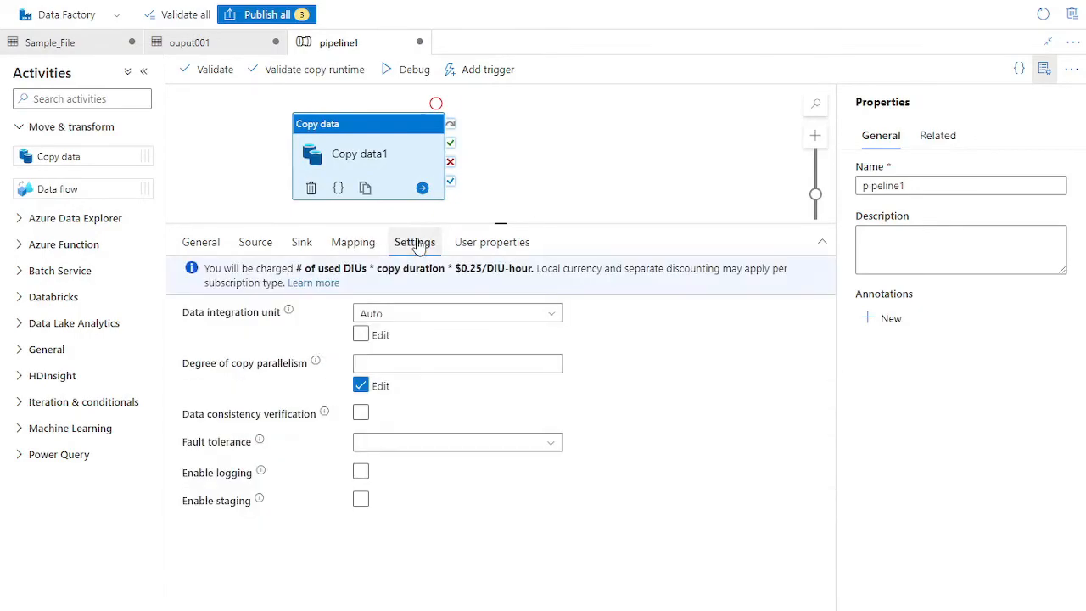
{"action": "left_click", "coordinate": [484, 248]}
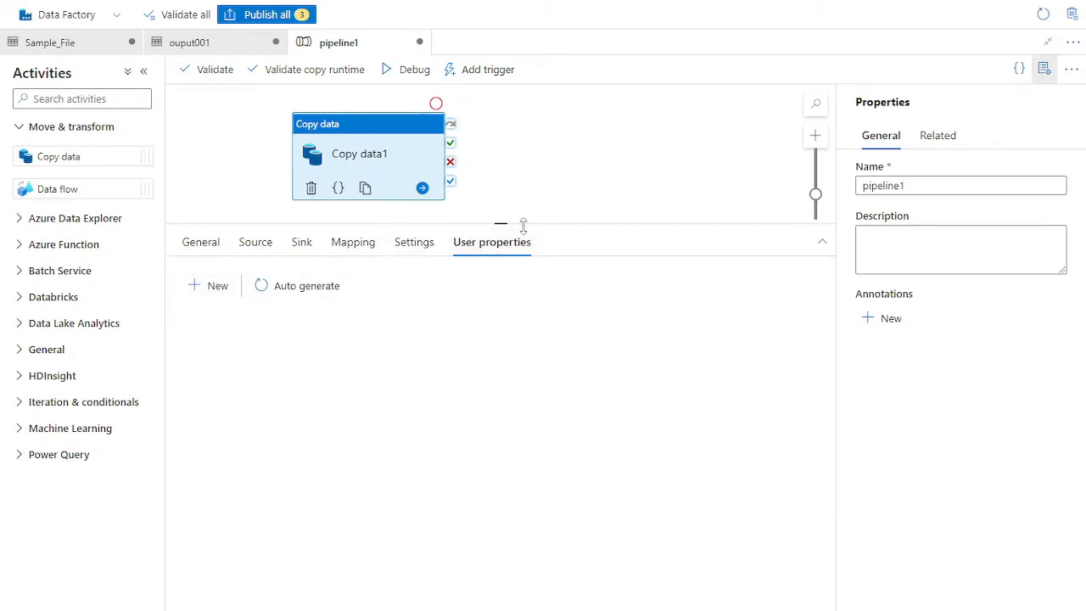
{"action": "left_click_drag", "start_coordinate": [510, 223], "coordinate": [501, 440]}
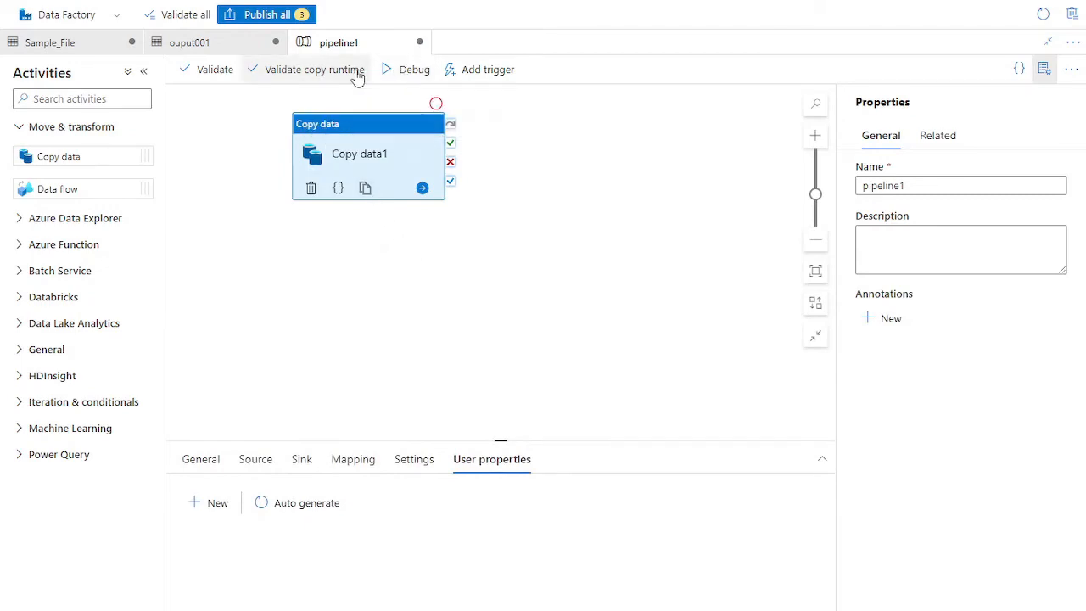
Run pipeline1 in debug mode and enlarge the output area to monitor the Copy data1 run.
{"action": "left_click", "coordinate": [404, 73]}
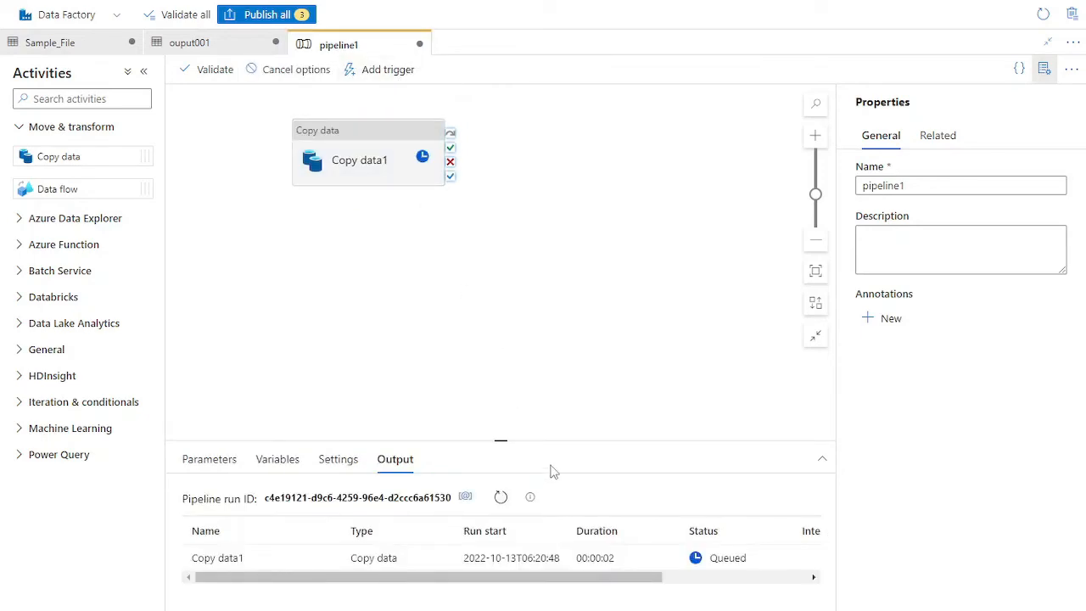
{"action": "left_click_drag", "start_coordinate": [502, 443], "coordinate": [501, 322]}
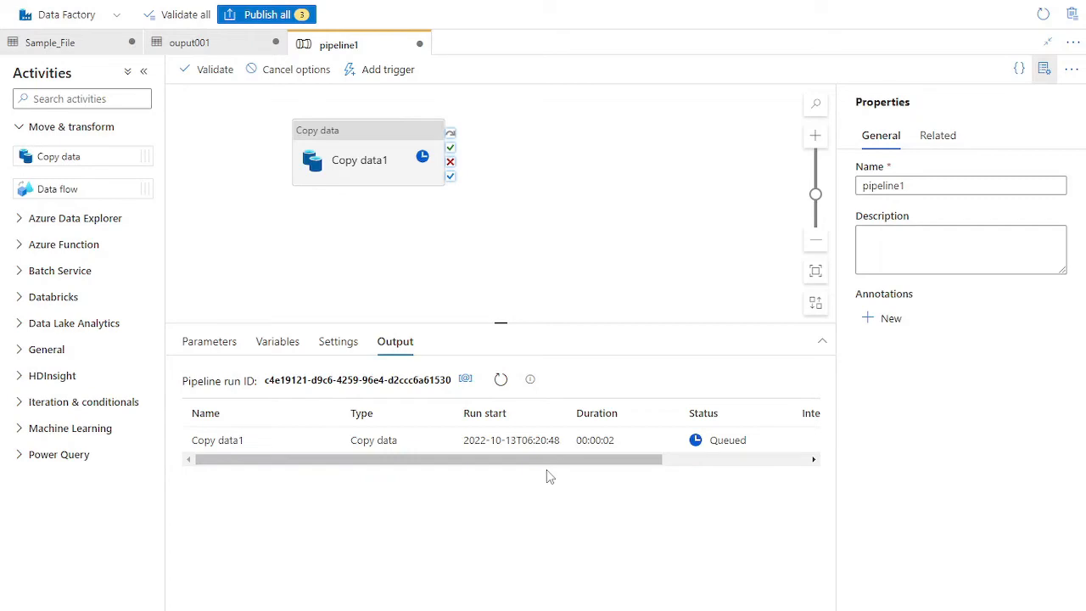
{"action": "left_click_drag", "start_coordinate": [635, 451], "coordinate": [536, 456]}
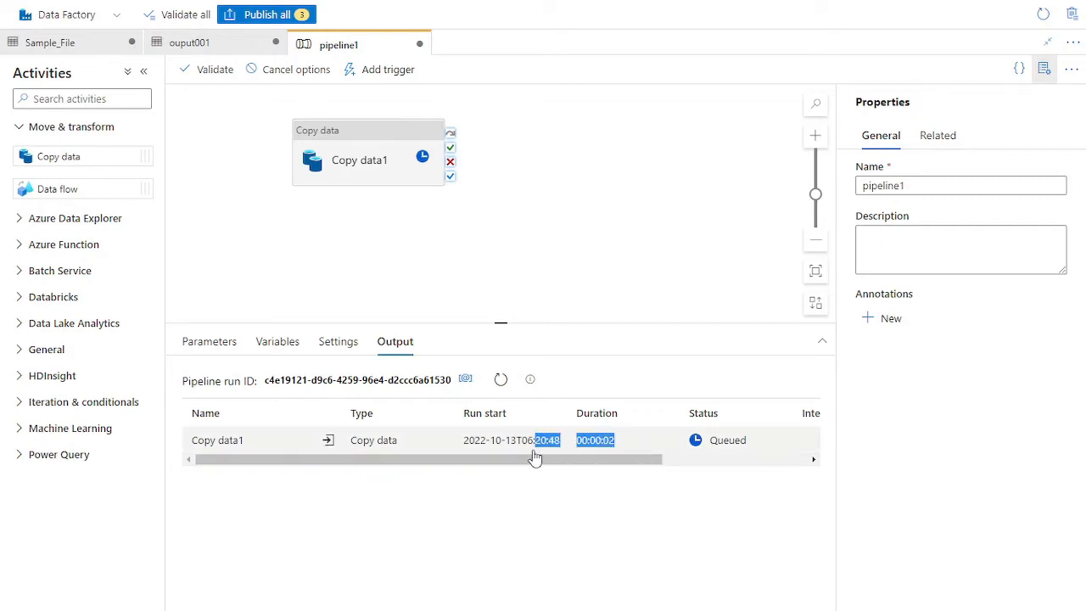
{"action": "left_click", "coordinate": [392, 442]}
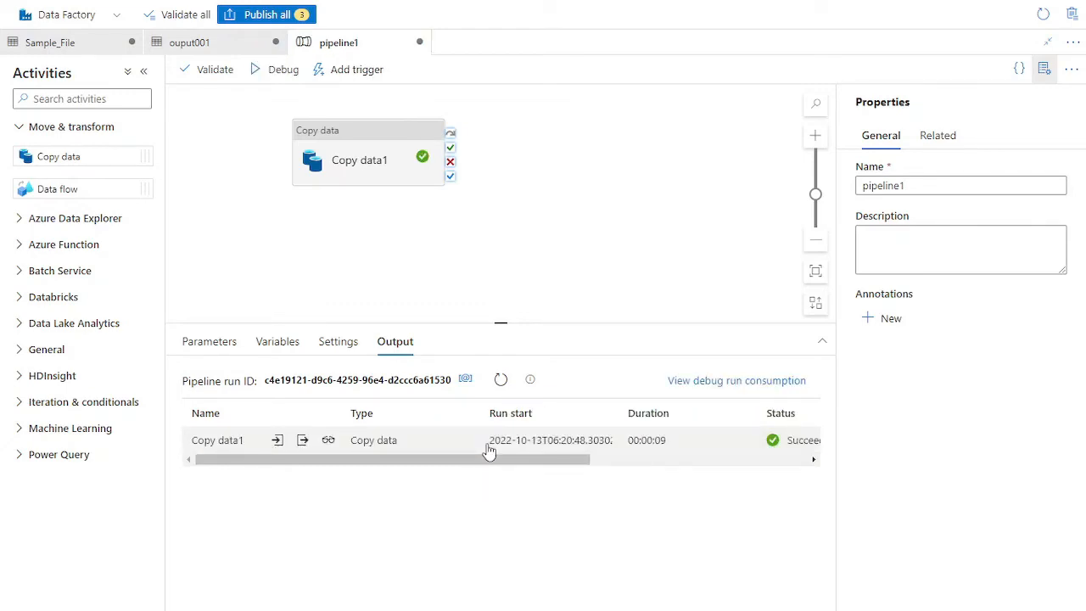
Examine the Copy data1 run details, including data written, rows read, throughput and the source-to-sink transfer, and close them.
{"action": "left_click", "coordinate": [329, 442]}
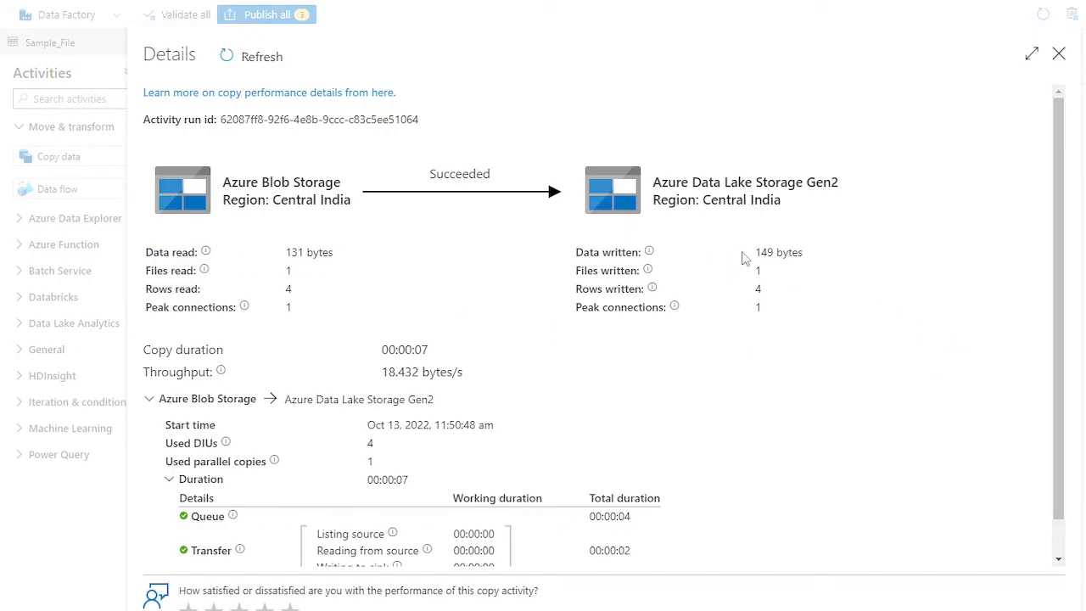
{"action": "left_click_drag", "start_coordinate": [743, 257], "coordinate": [816, 261]}
{"action": "left_click", "coordinate": [791, 255]}
{"action": "left_click_drag", "start_coordinate": [178, 282], "coordinate": [265, 289]}
{"action": "left_click", "coordinate": [616, 288]}
{"action": "scroll", "coordinate": [516, 367], "scroll_direction": "down", "scroll_amount": 1}
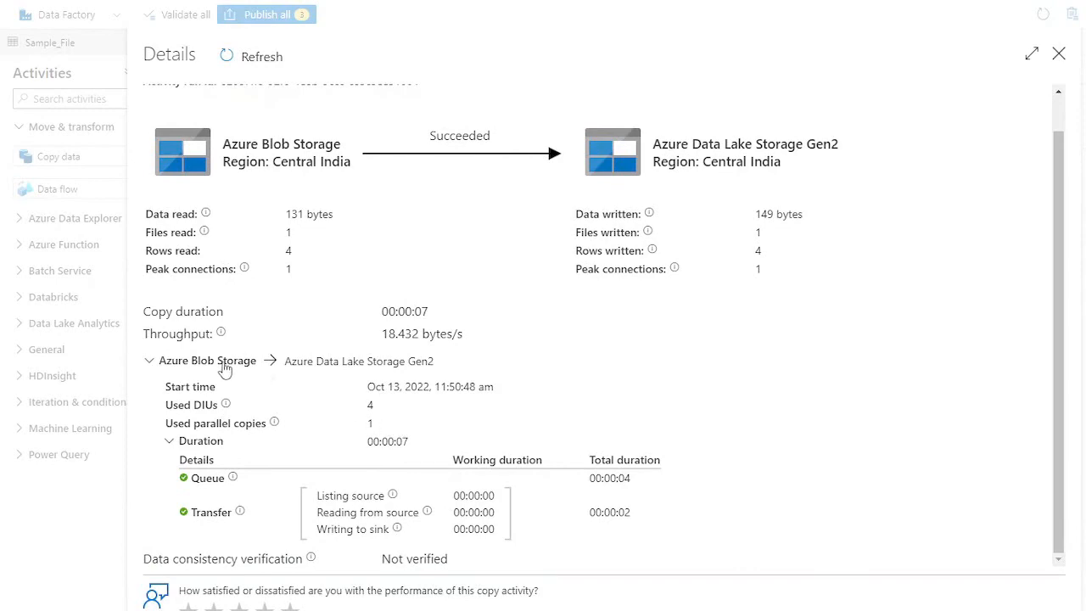
{"action": "left_click_drag", "start_coordinate": [190, 362], "coordinate": [426, 339]}
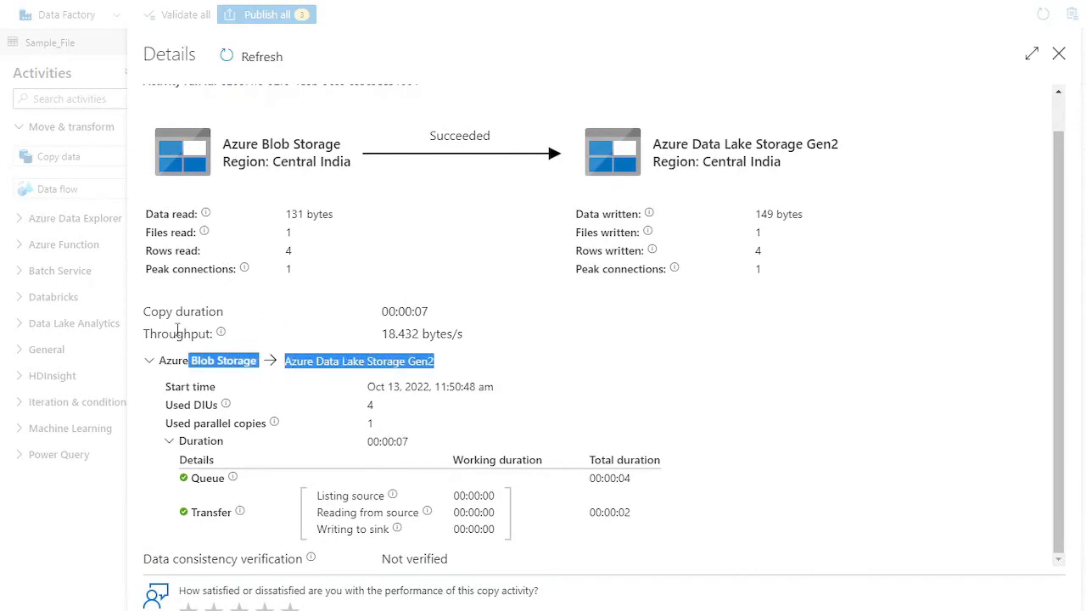
{"action": "left_click_drag", "start_coordinate": [169, 333], "coordinate": [480, 341]}
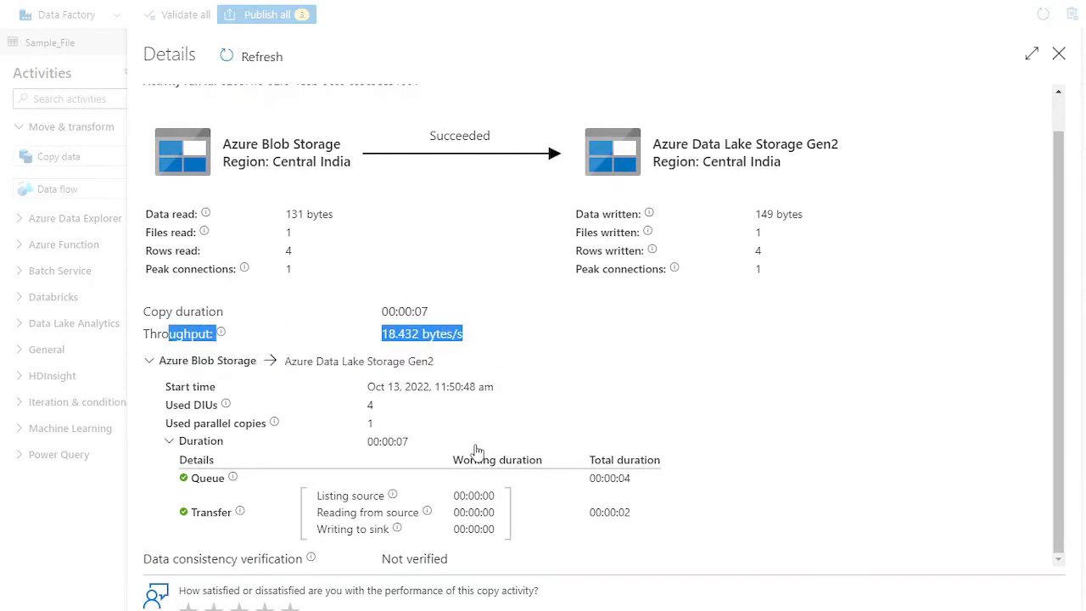
{"action": "left_click", "coordinate": [1058, 56]}
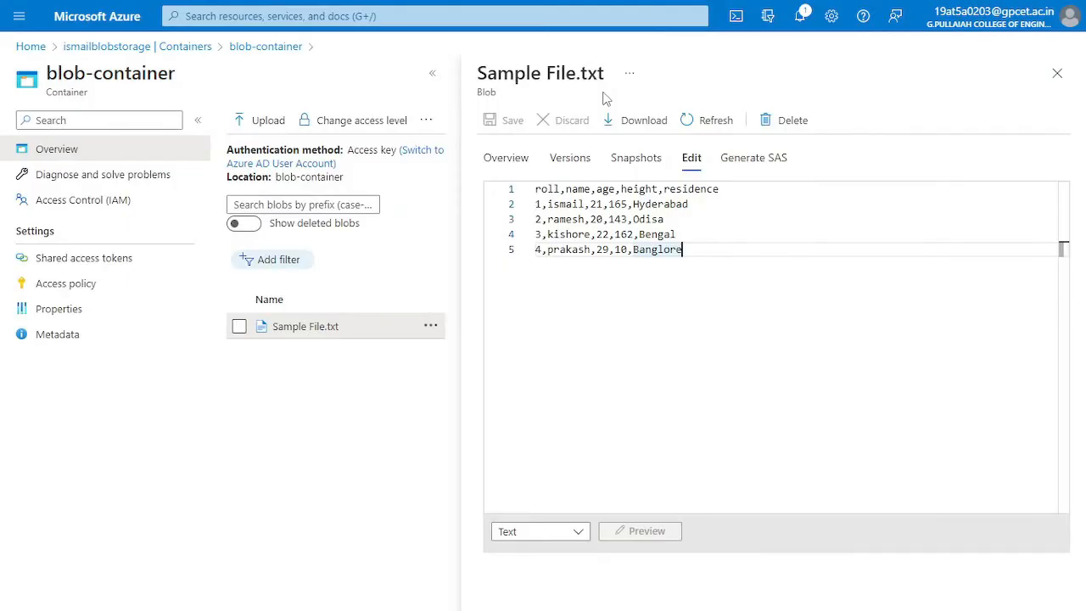
Switch to the Azure portal and open datalake-container in the ismaildatalake storage account of the Test02 resource group.
{"action": "left_click", "coordinate": [107, 46]}
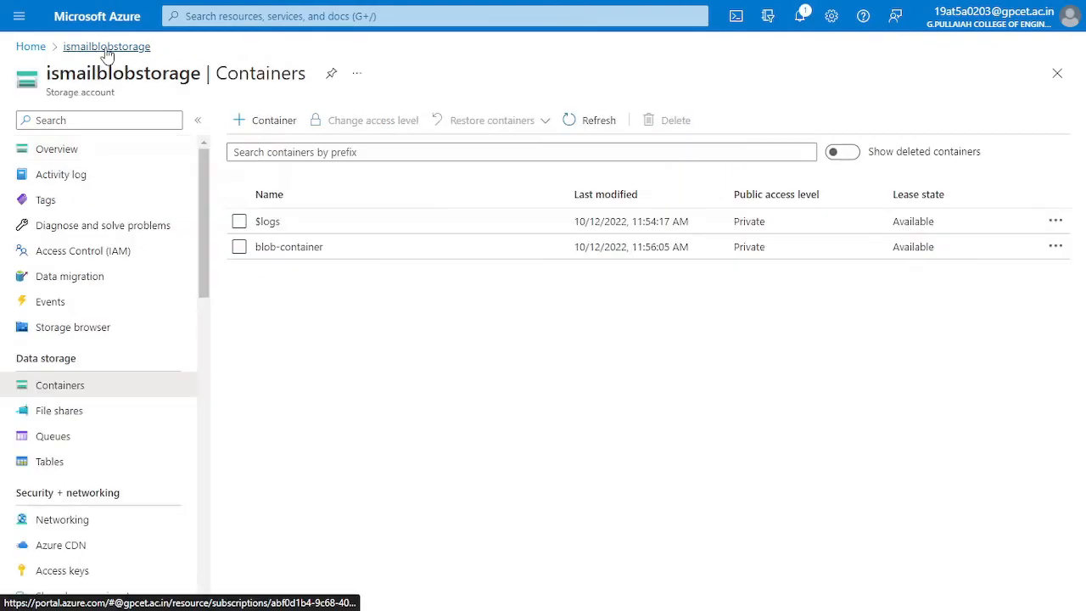
{"action": "left_click", "coordinate": [39, 49]}
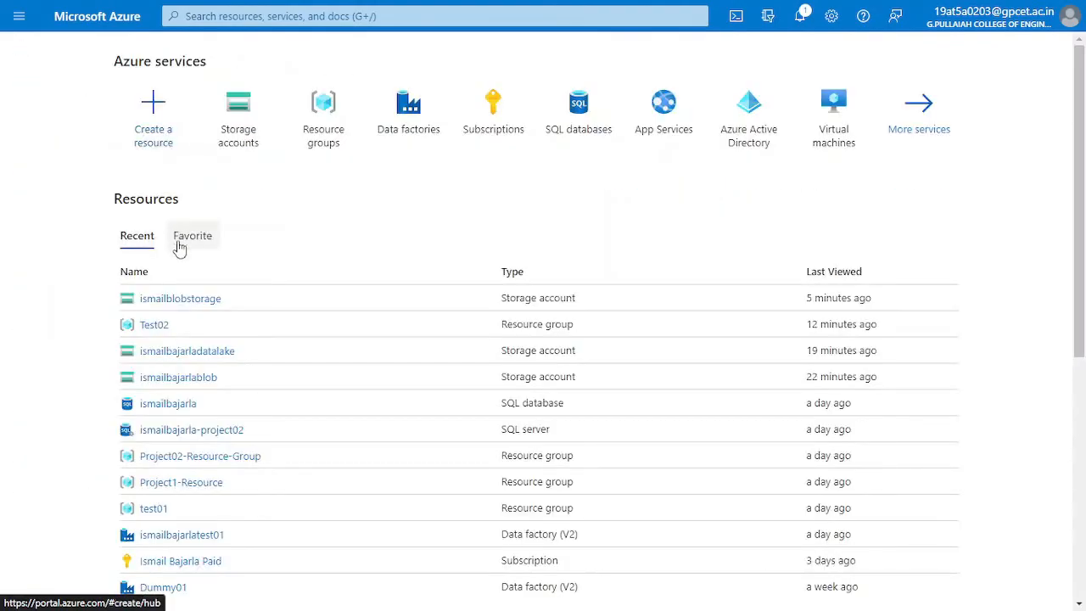
{"action": "left_click", "coordinate": [208, 352]}
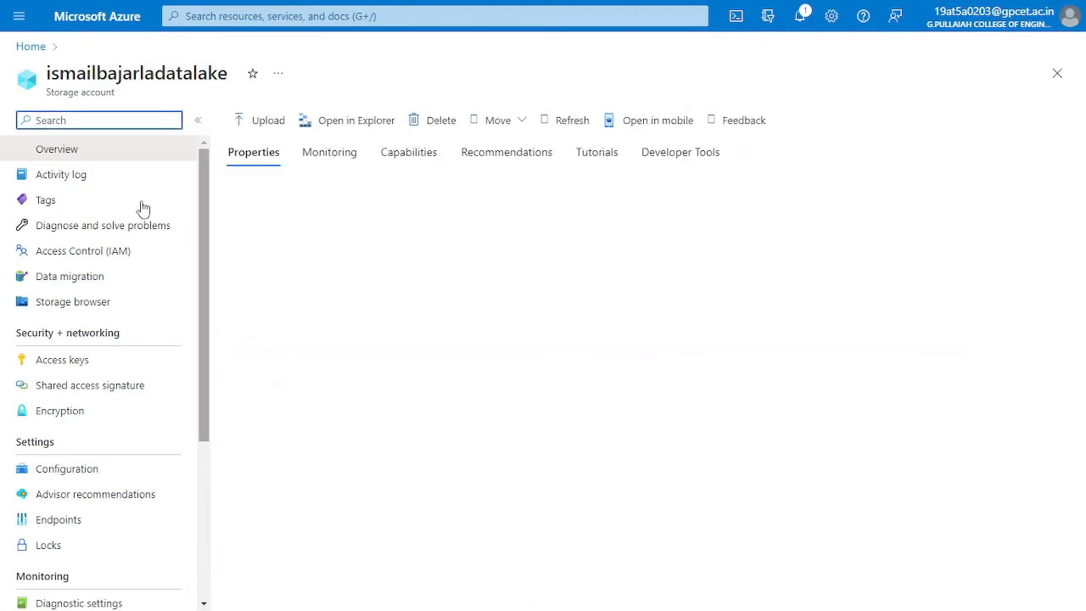
{"action": "left_click", "coordinate": [28, 50]}
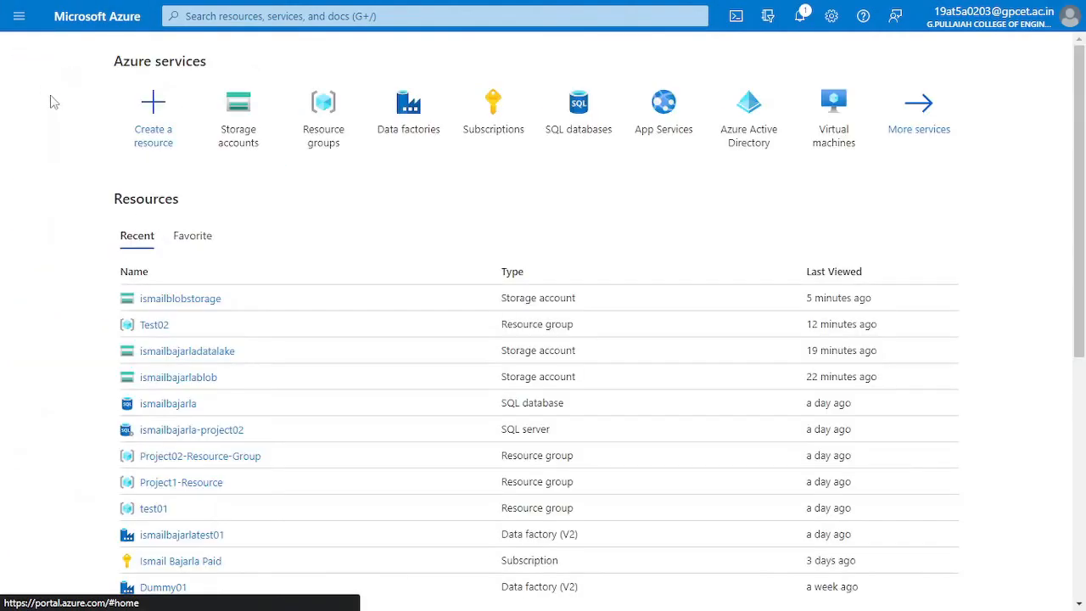
{"action": "left_click", "coordinate": [163, 329]}
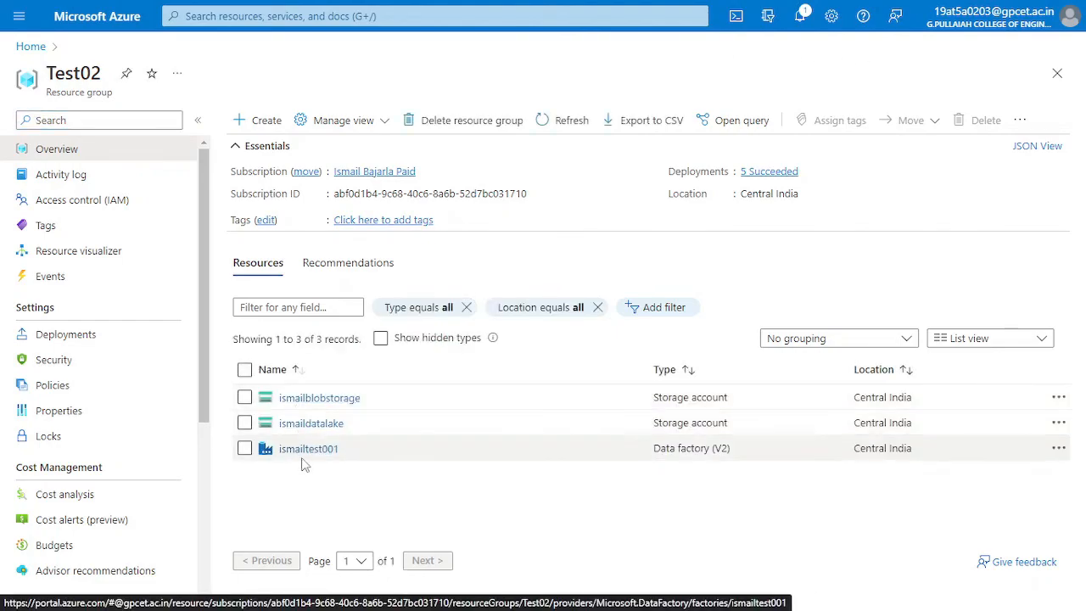
{"action": "left_click", "coordinate": [321, 423]}
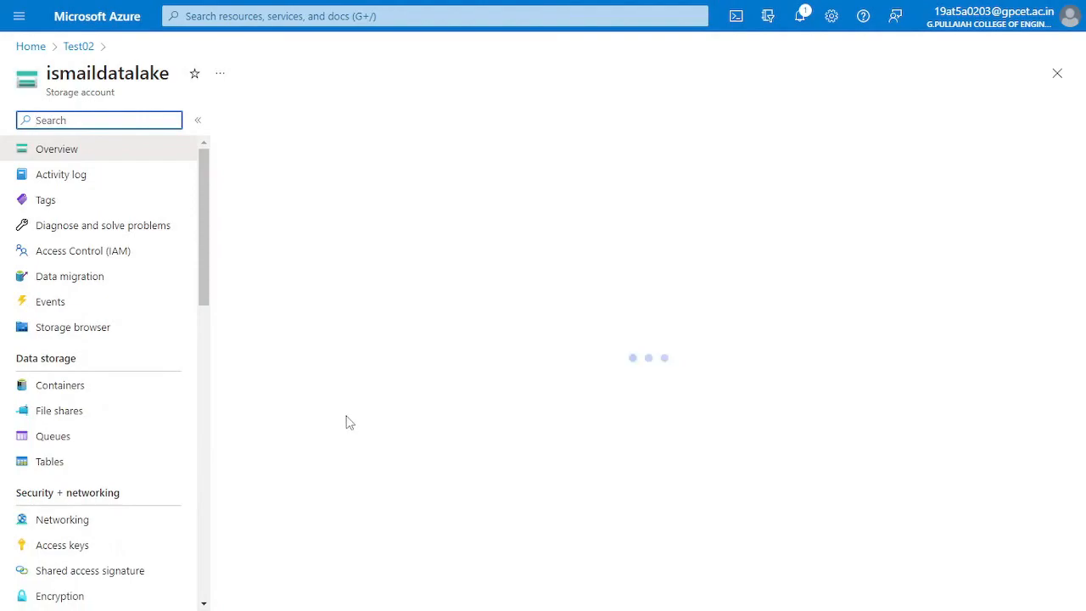
{"action": "left_click", "coordinate": [61, 386]}
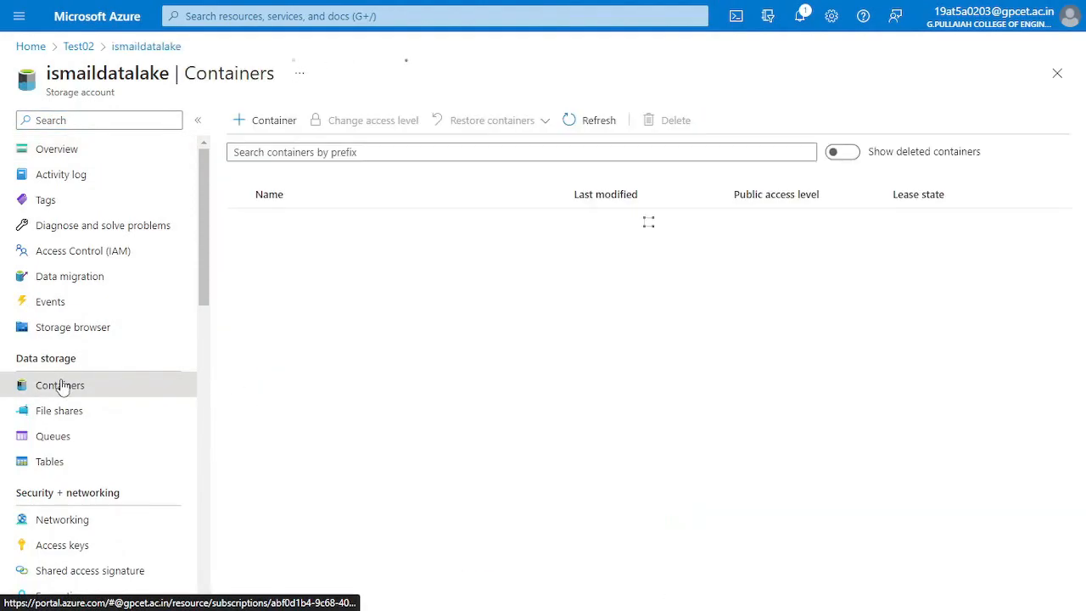
{"action": "left_click", "coordinate": [321, 251]}
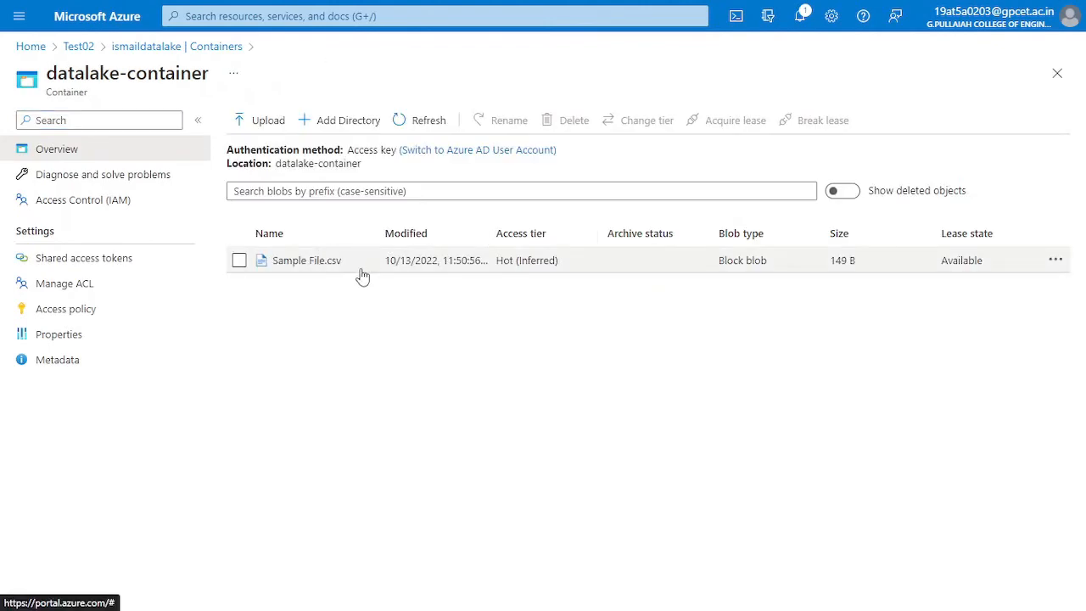
Check the contents of the copied Sample File.csv in the editor, and close the file.
{"action": "left_click_drag", "start_coordinate": [278, 276], "coordinate": [344, 279]}
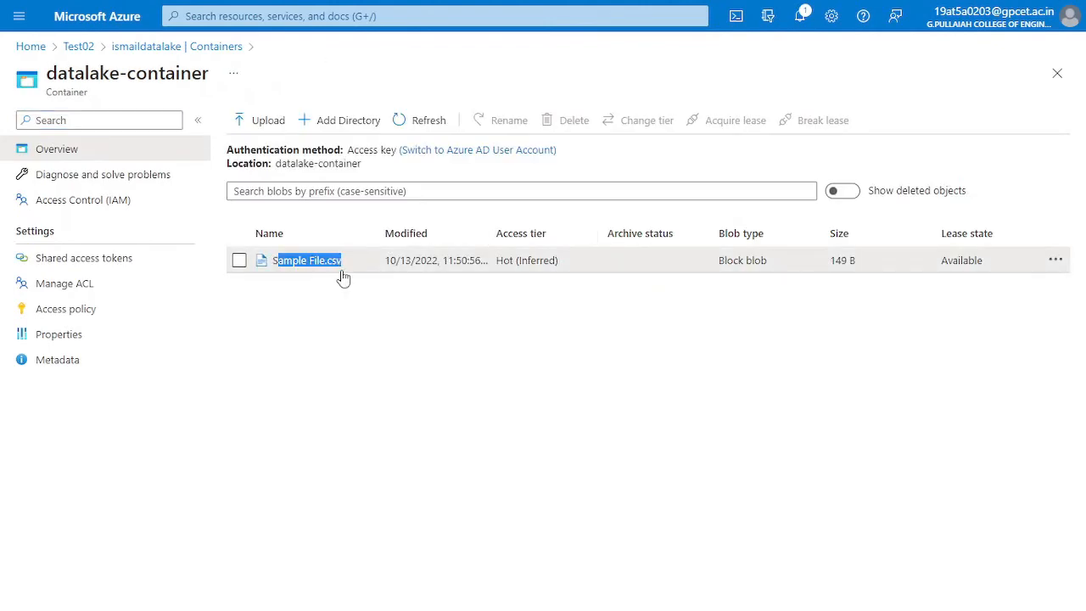
{"action": "left_click", "coordinate": [314, 347]}
{"action": "left_click", "coordinate": [298, 260]}
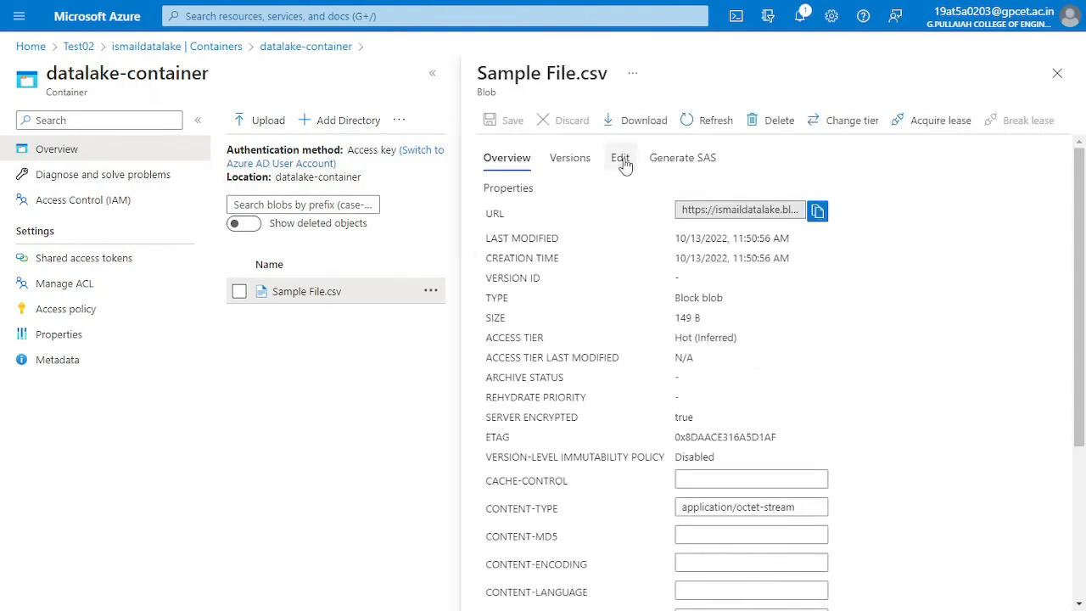
{"action": "left_click", "coordinate": [622, 162]}
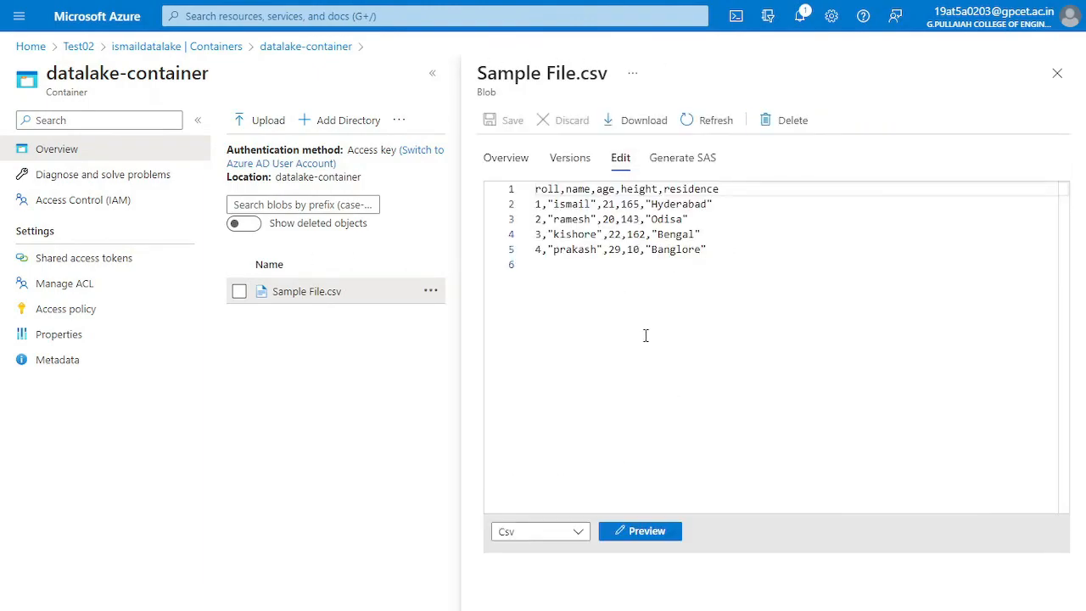
{"action": "left_click", "coordinate": [1058, 73]}
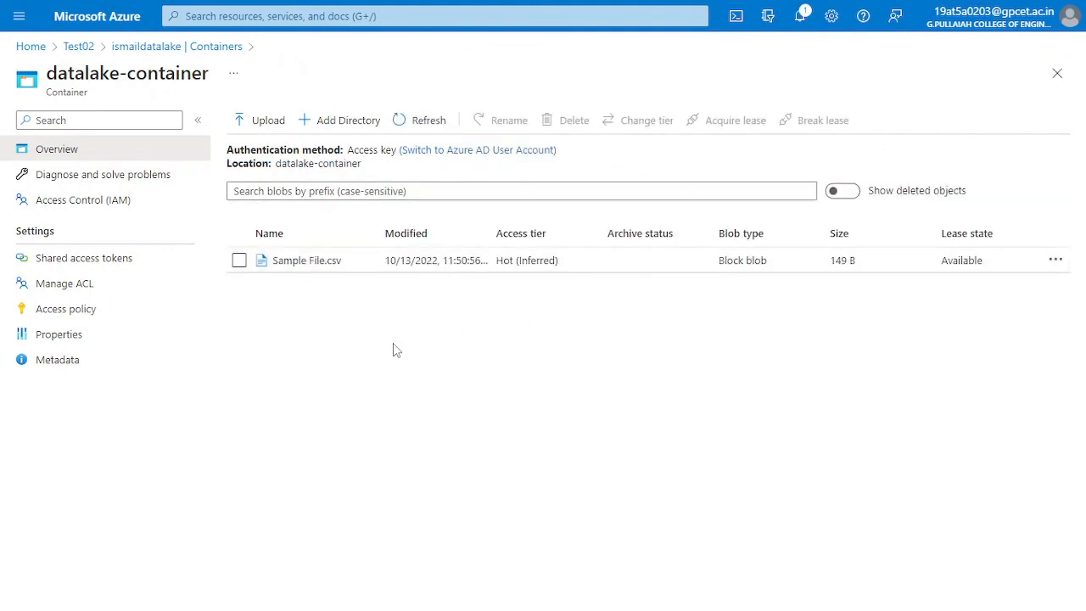